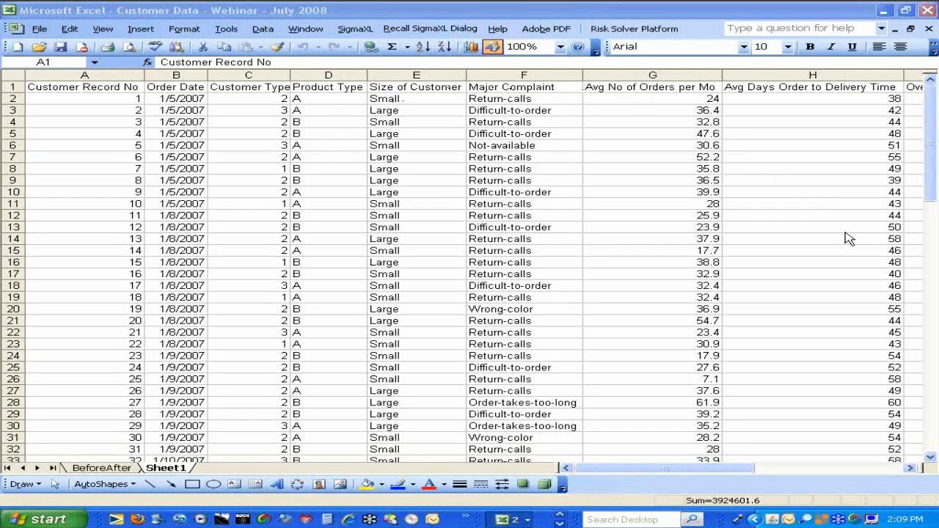
Select the entire customer data table on Sheet1 and review its columns through Staff Knowledge
key("ctrl+a")
left_click(916, 472)
left_click(916, 472)
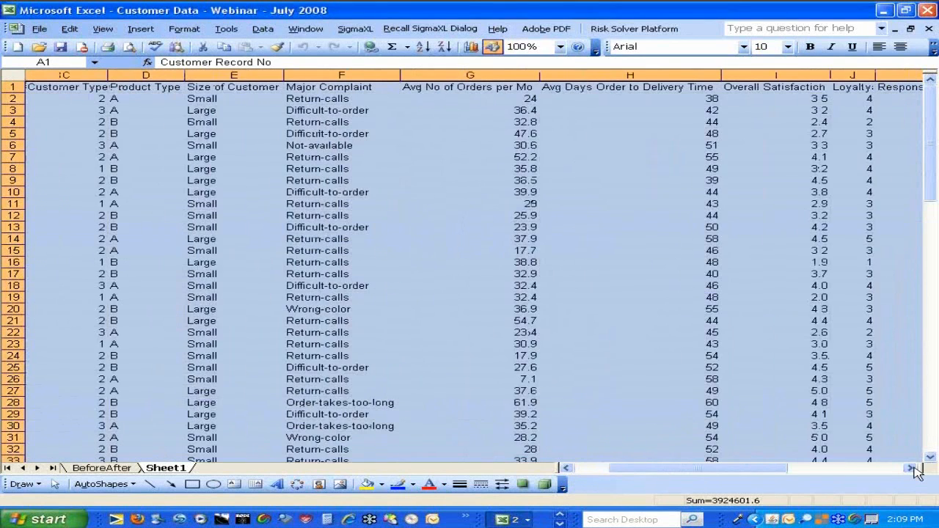
left_click(915, 472)
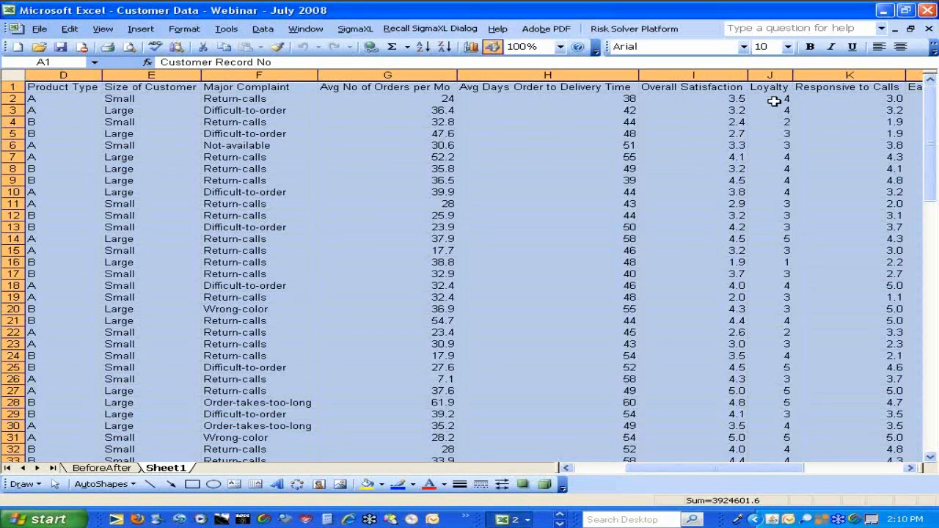
left_click(911, 469)
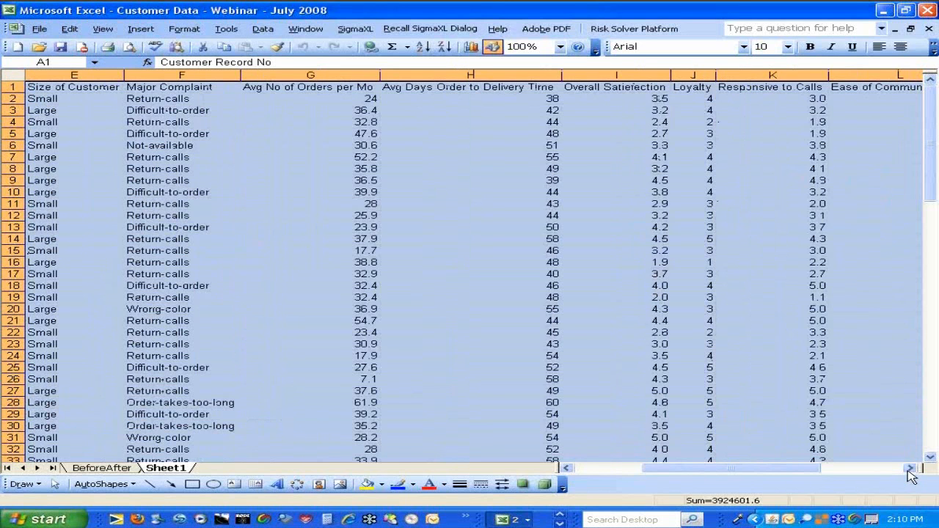
left_click(911, 470)
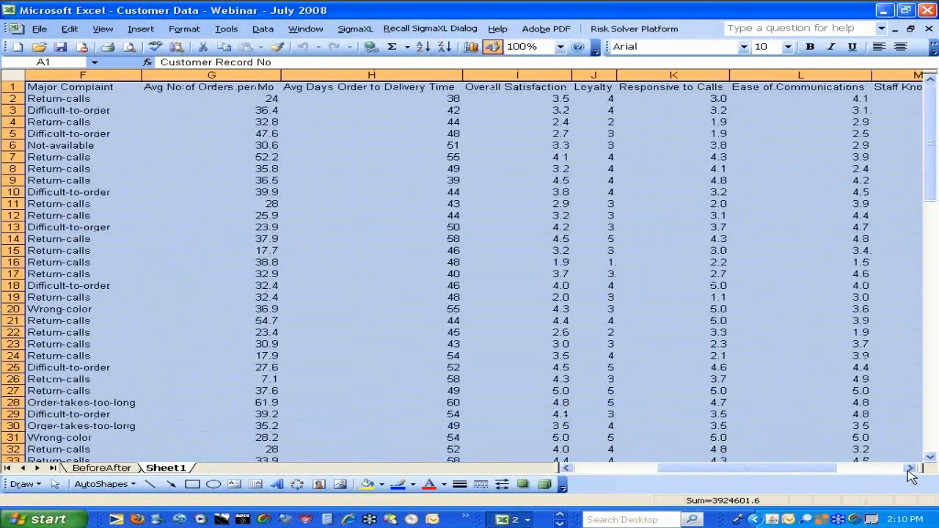
left_click(911, 469)
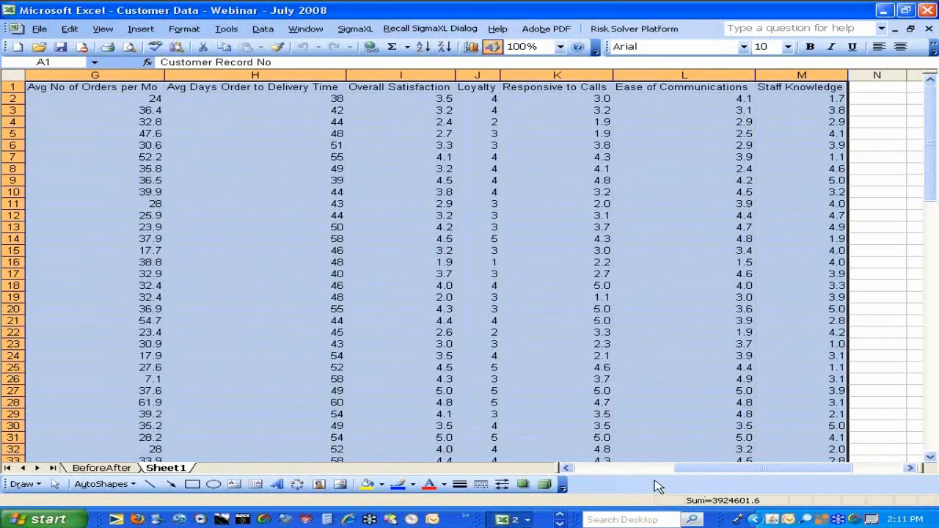
left_click(569, 468)
left_click(569, 469)
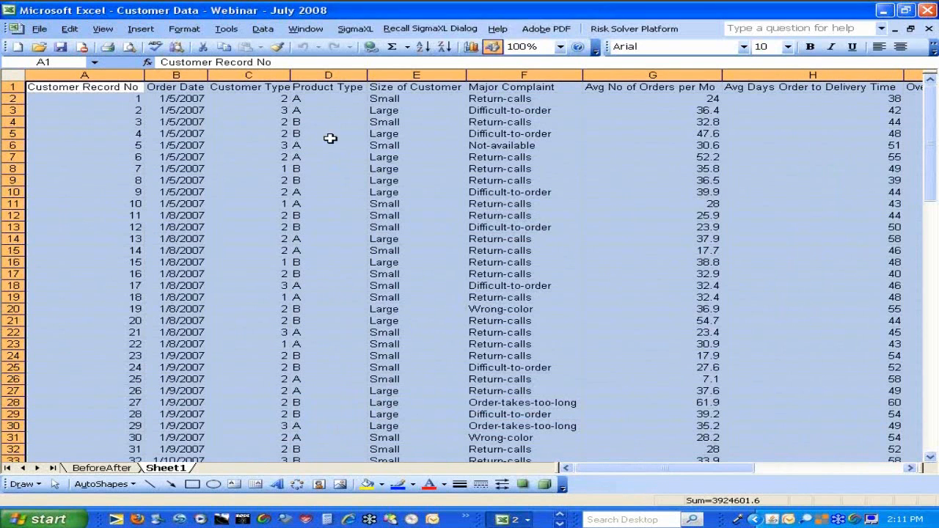
Examine the SigmaXL template and calculator categories, from DMAIC & DFSS through Basic Control Chart Templates
left_click(355, 30)
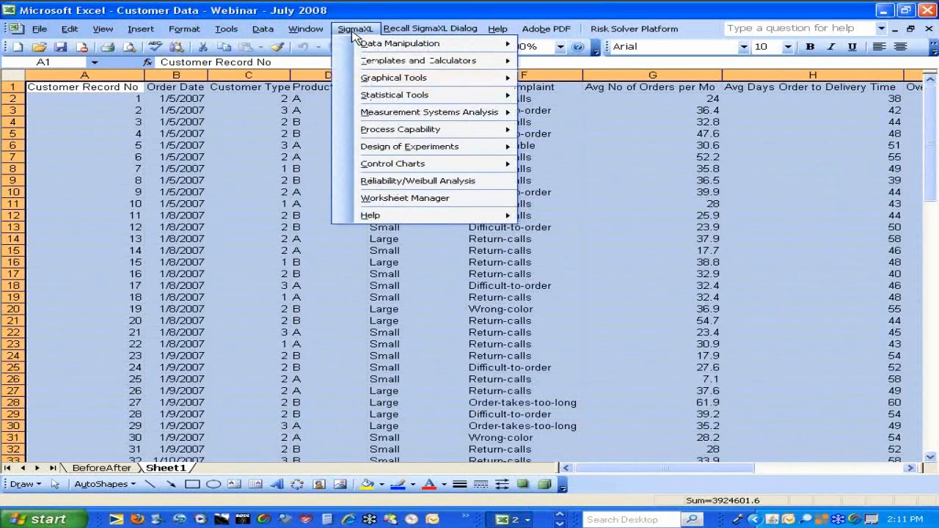
mouse_move(363, 65)
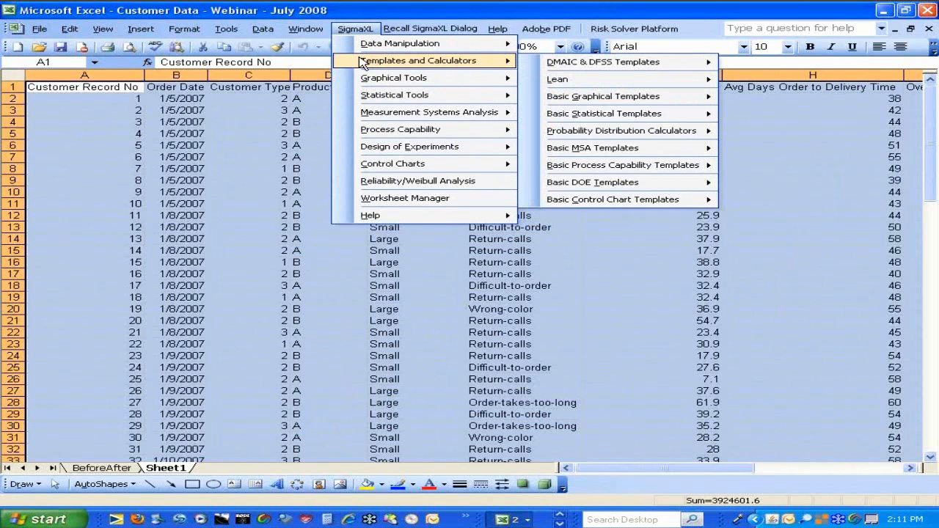
mouse_move(562, 63)
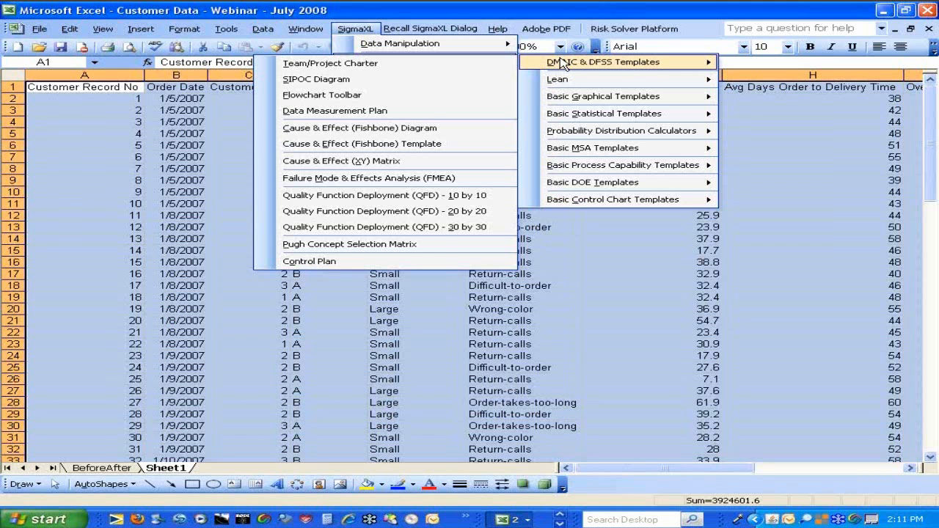
mouse_move(562, 81)
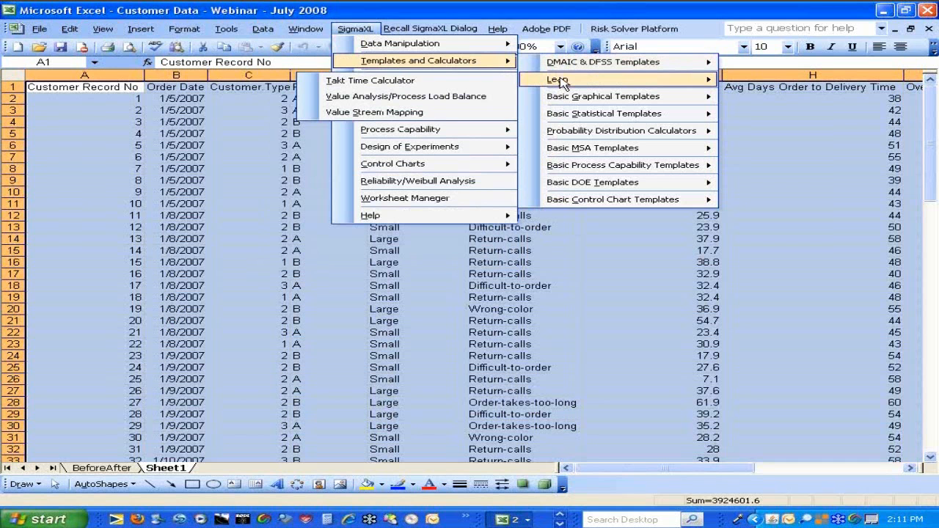
mouse_move(563, 100)
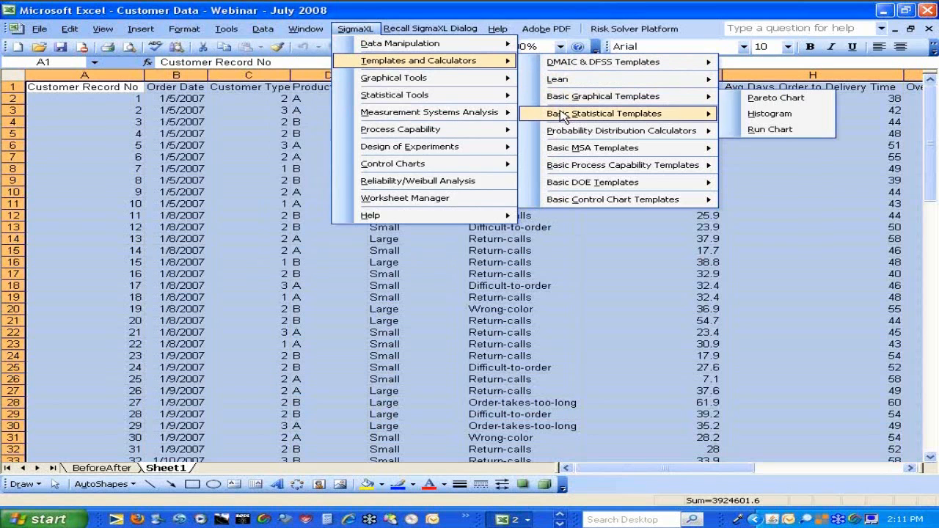
mouse_move(562, 118)
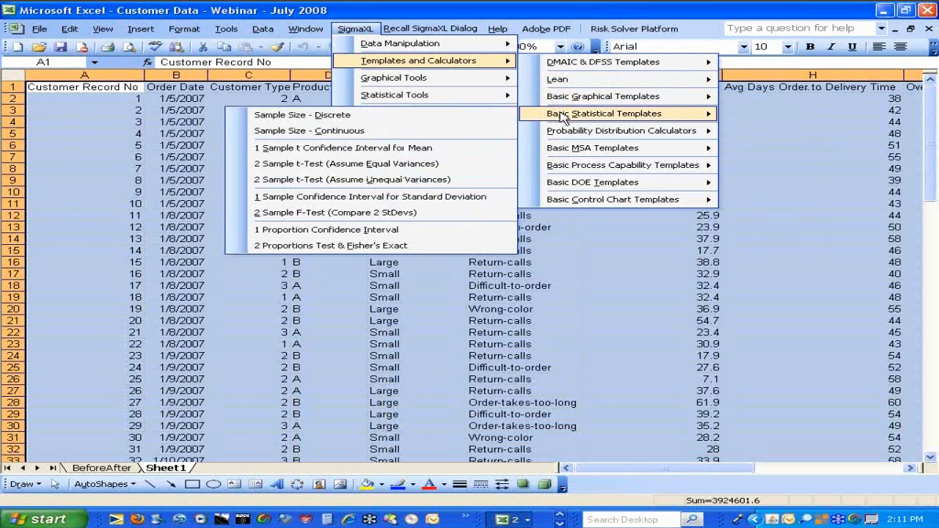
mouse_move(563, 135)
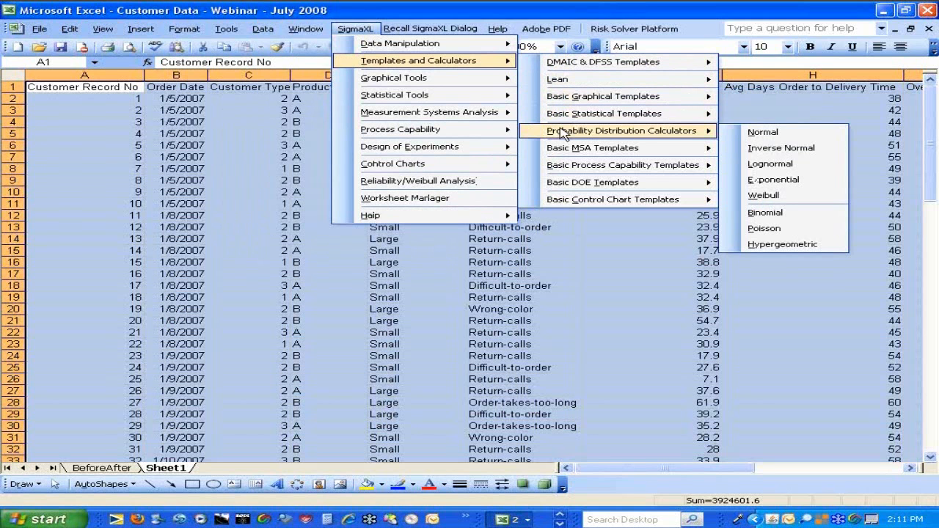
mouse_move(564, 152)
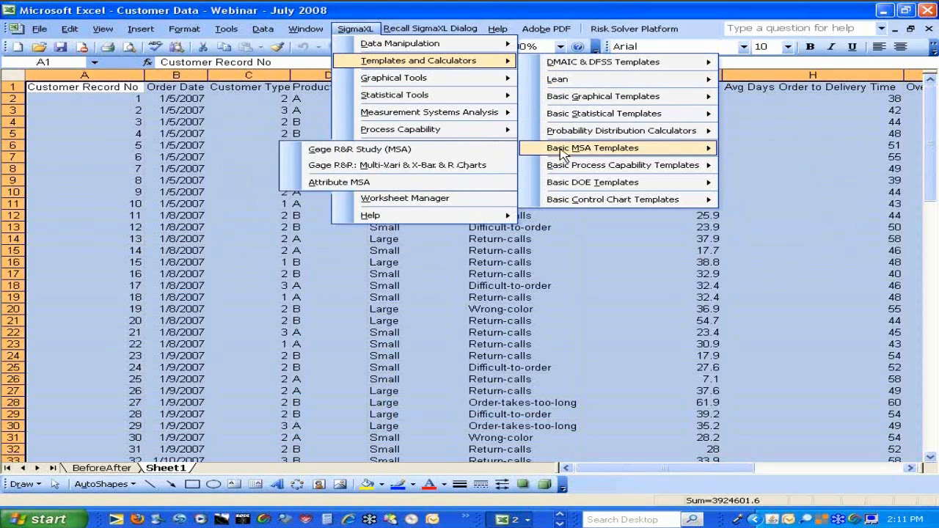
mouse_move(563, 169)
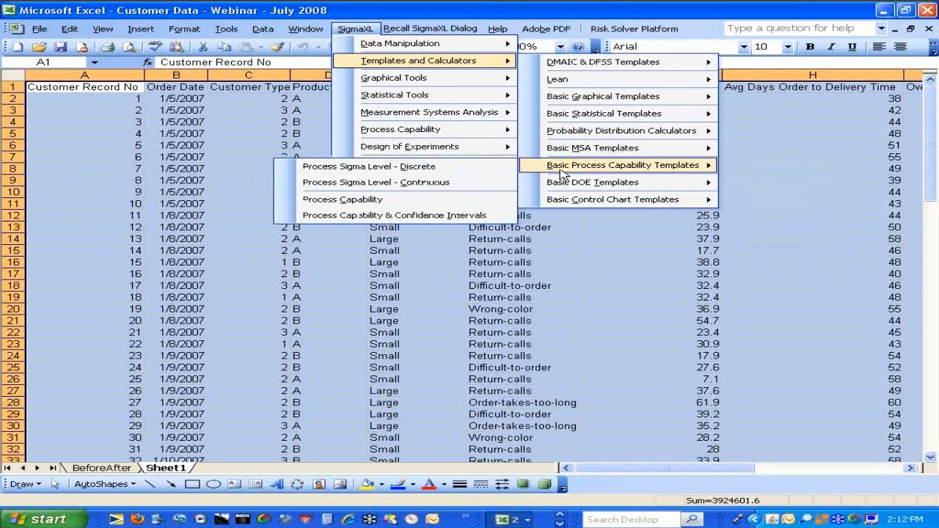
mouse_move(563, 187)
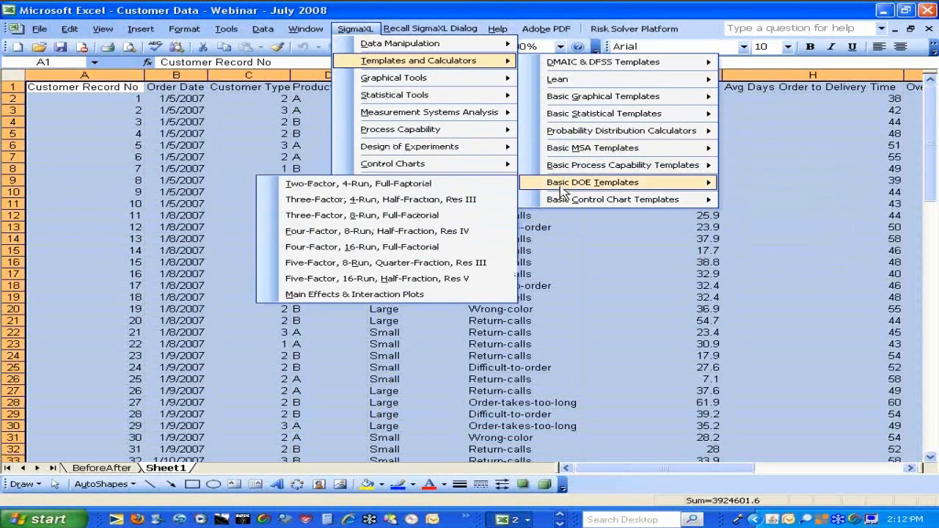
mouse_move(563, 204)
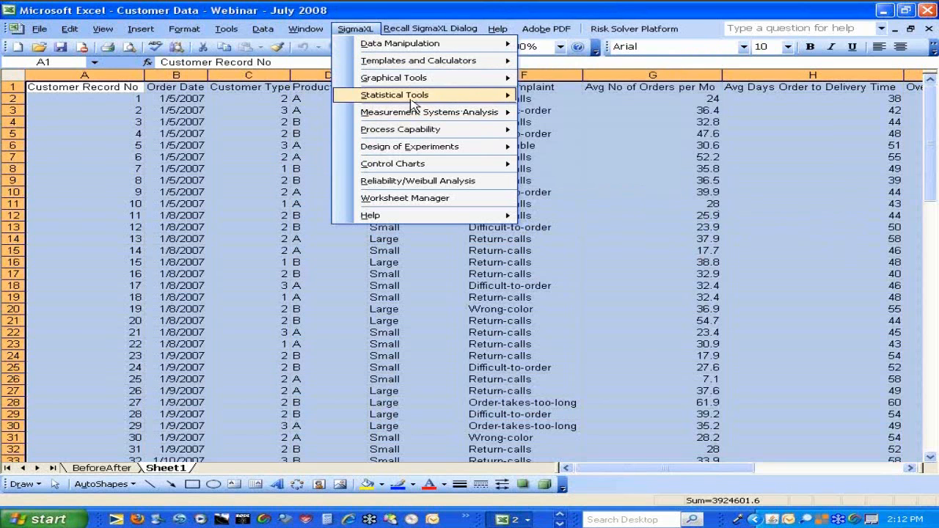
Create a Basic Pareto Chart from the data range A1:M101 with data labels, using Major Complaint as the Pareto category (X)
mouse_move(413, 82)
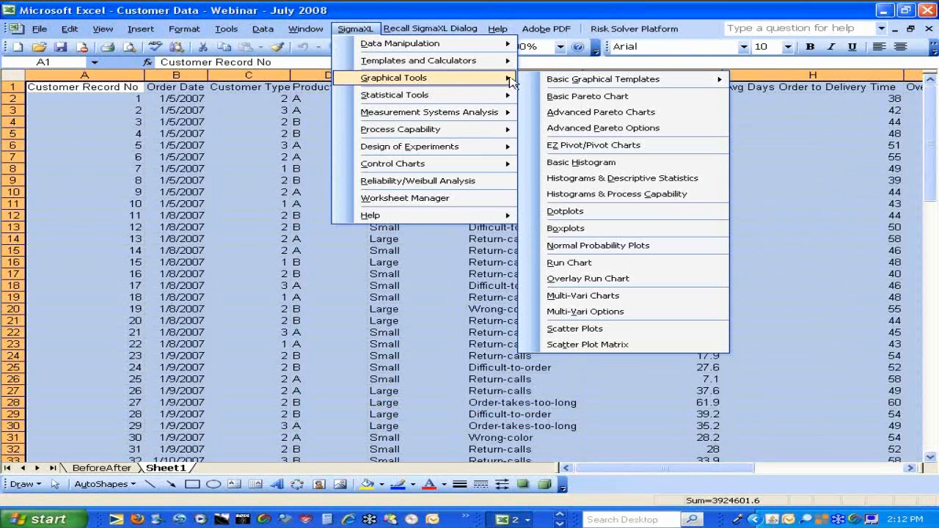
left_click(591, 103)
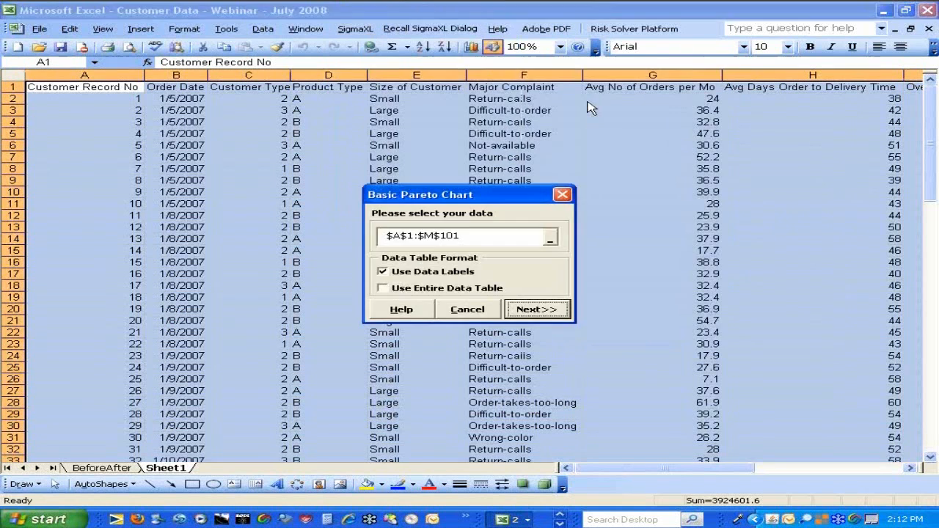
left_click(537, 309)
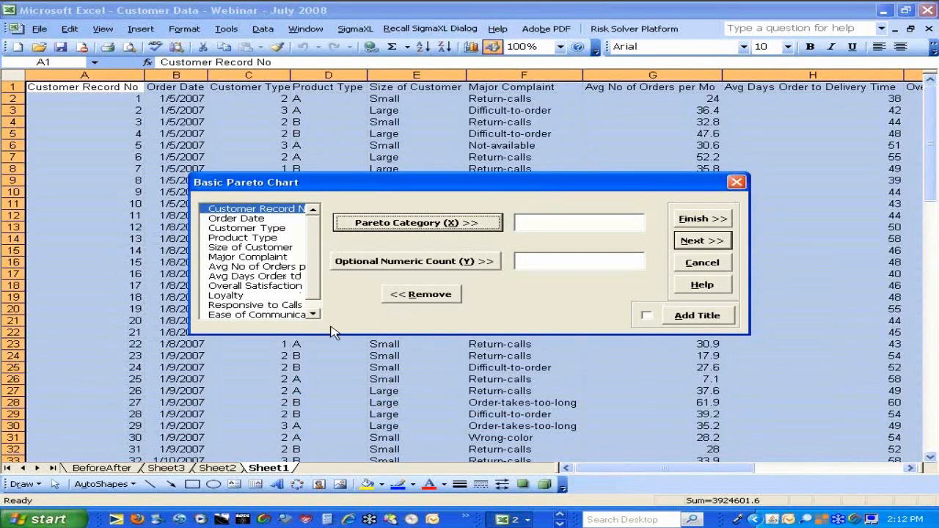
left_click(311, 315)
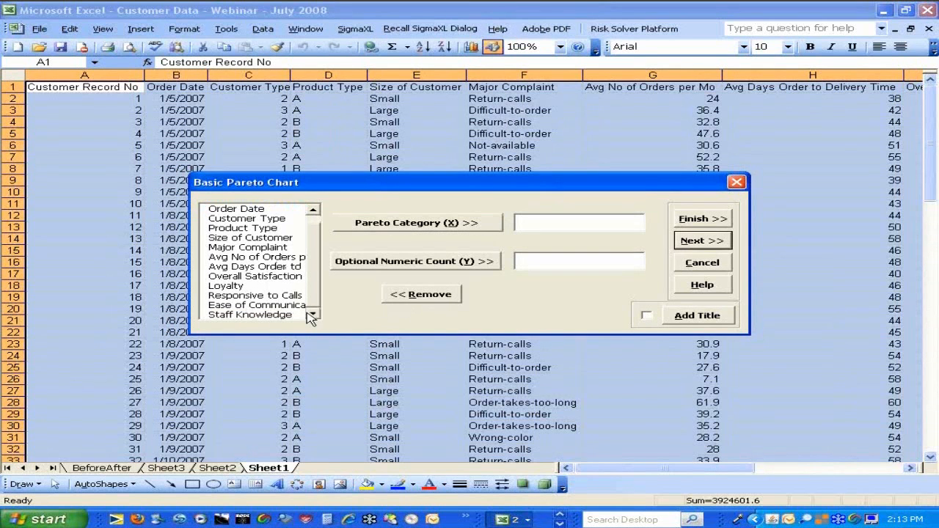
left_click(281, 249)
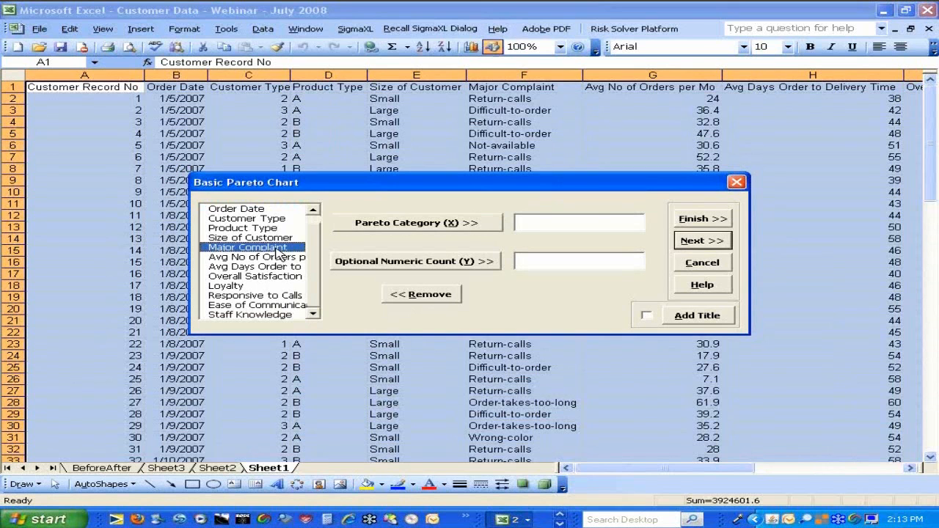
left_click(373, 224)
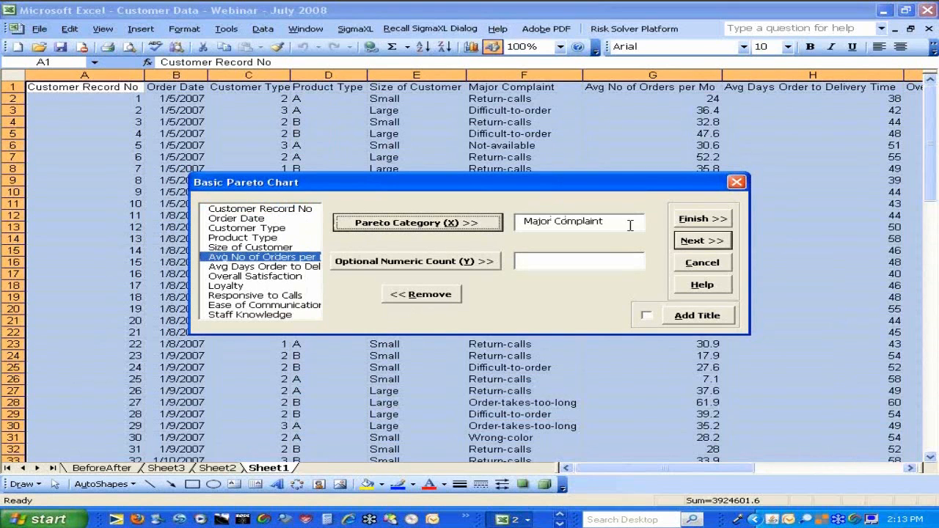
left_click(692, 242)
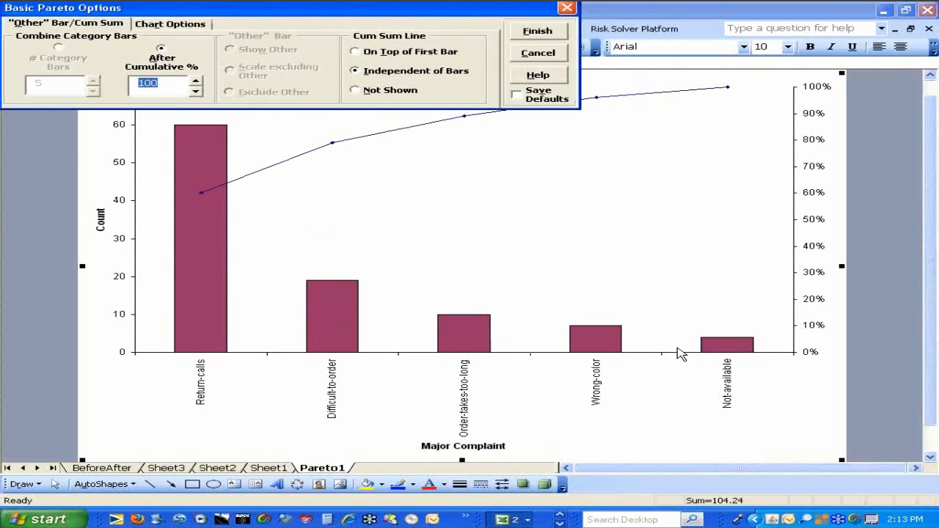
Finish the Basic Pareto Chart with its current options, without saving them as defaults
left_click(753, 379)
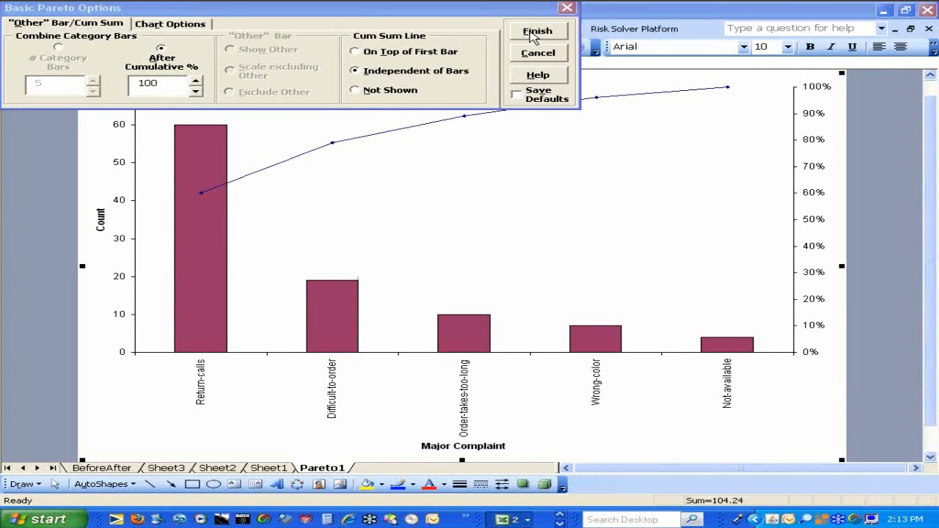
left_click(534, 34)
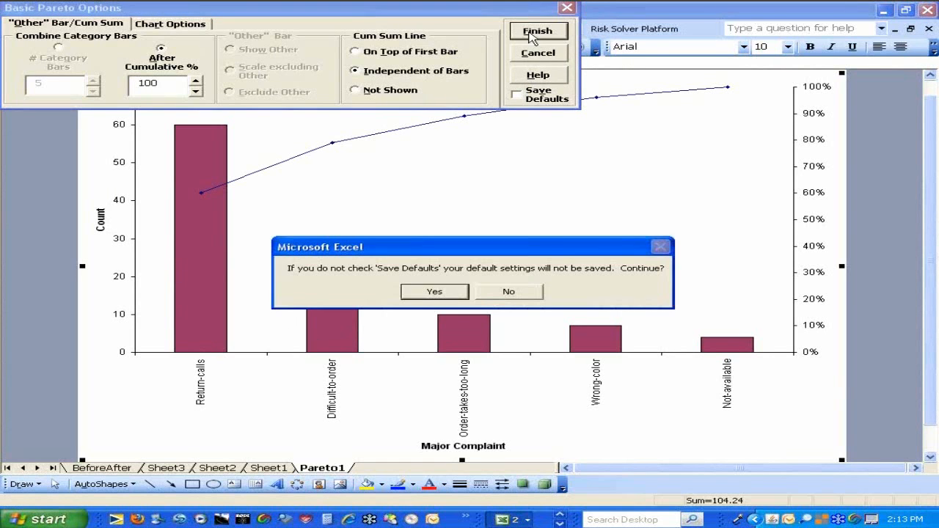
left_click(434, 292)
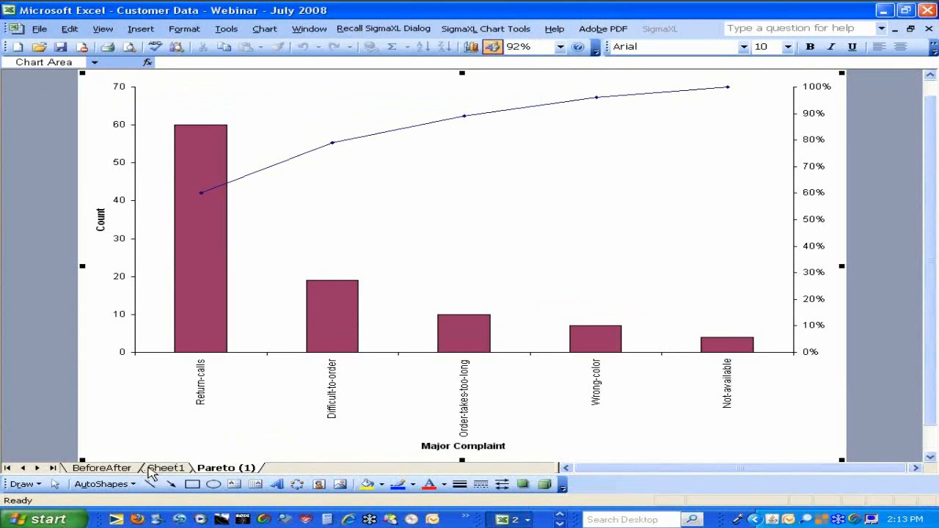
Create Advanced Pareto Charts from Sheet1 range A1:M101 with data labels, using Major Complaint as Pareto Category (X1) and Customer Type as Group Category (X2)
left_click(154, 468)
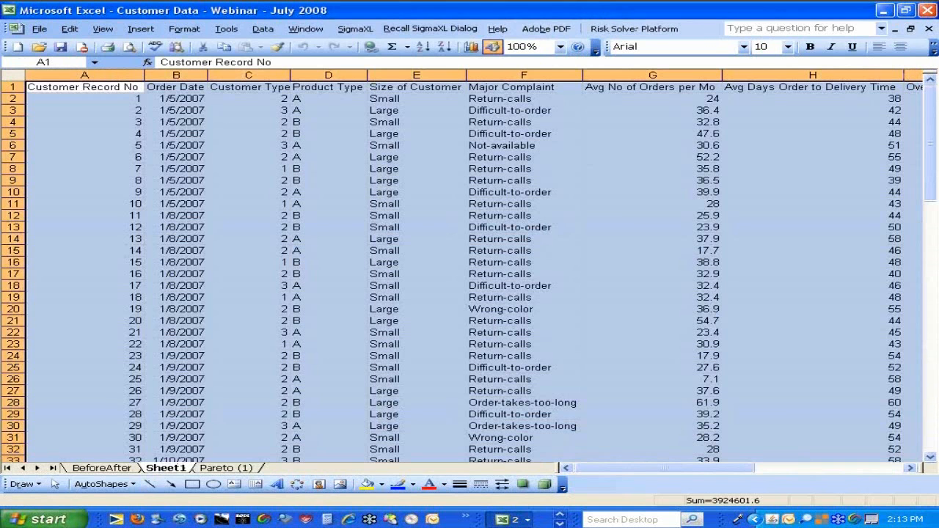
left_click(345, 31)
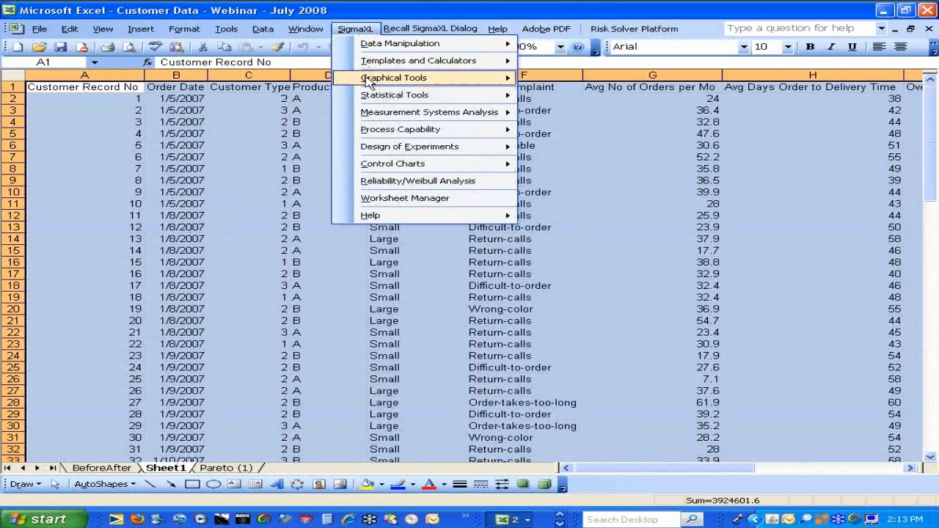
mouse_move(372, 85)
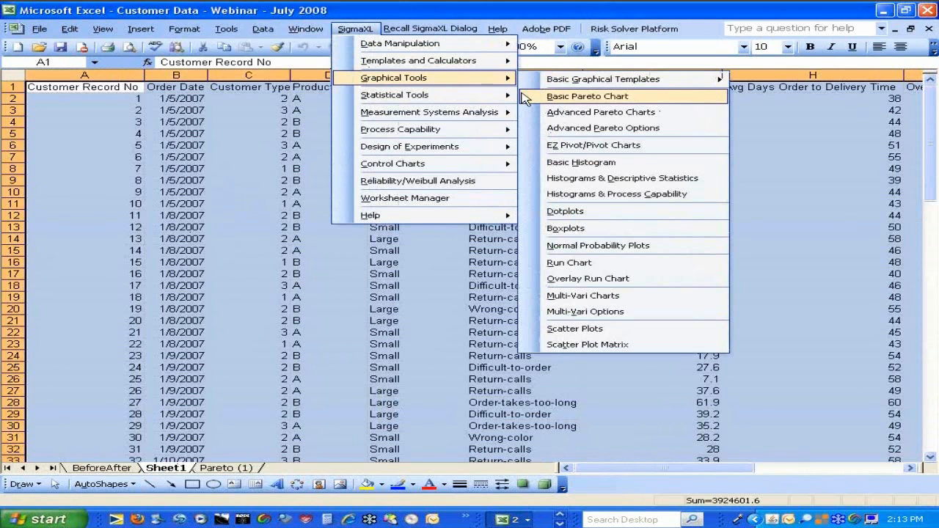
left_click(555, 118)
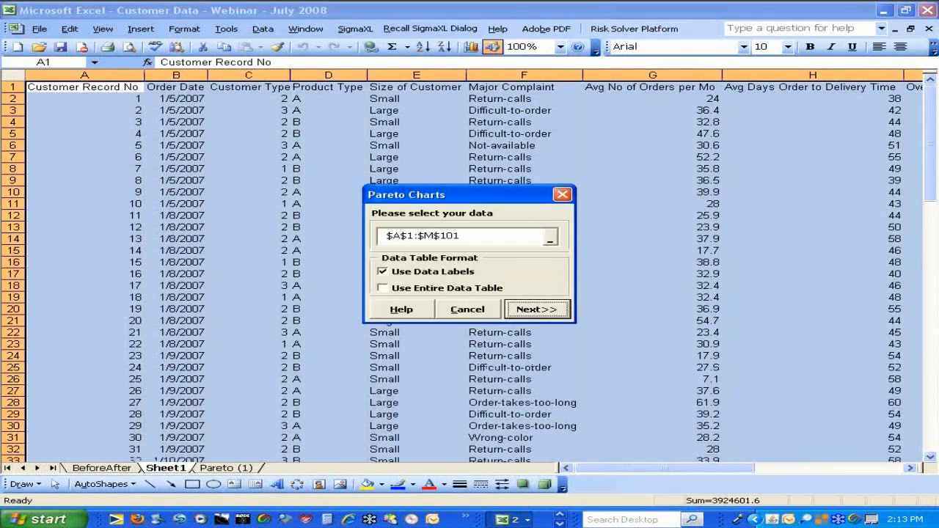
left_click(536, 308)
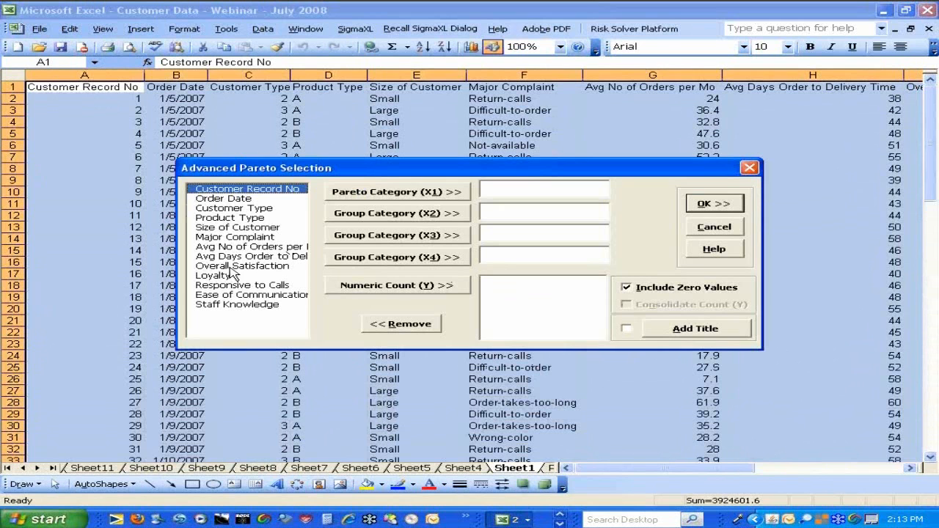
left_click(234, 238)
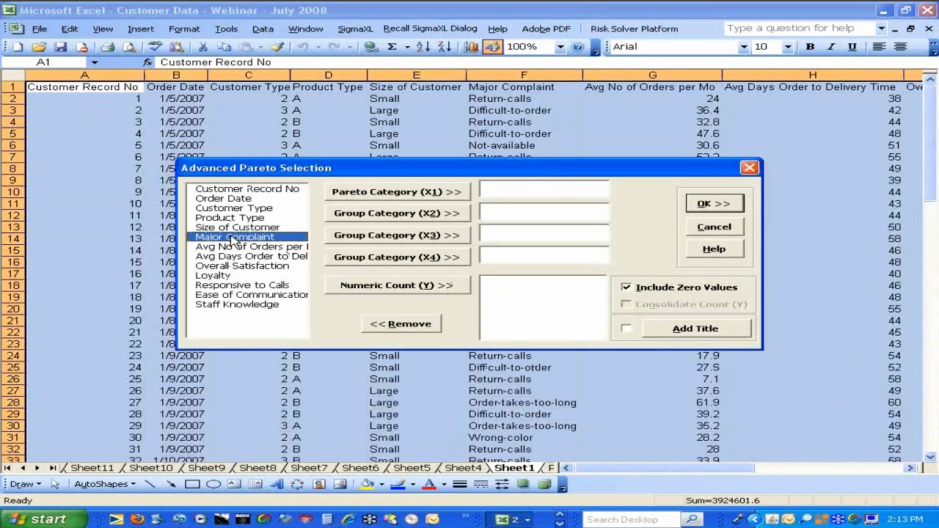
left_click(349, 194)
left_click(265, 210)
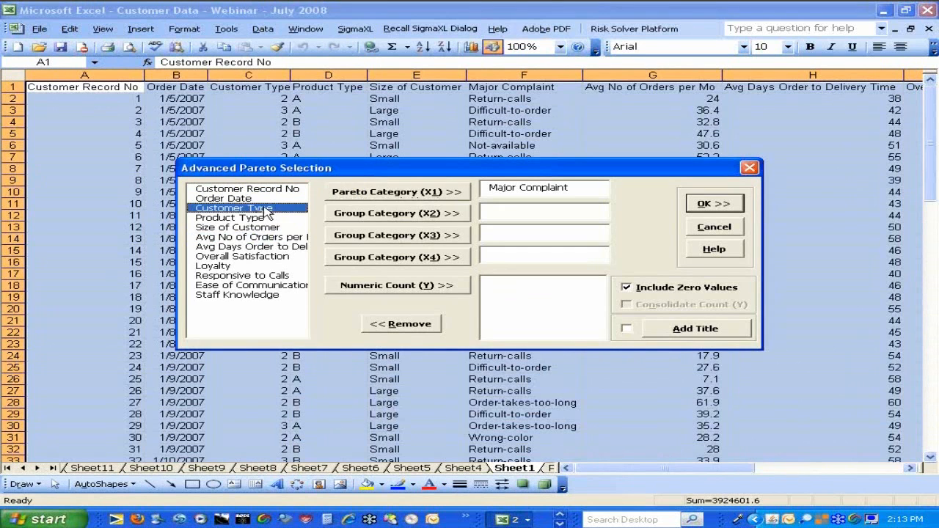
left_click(361, 213)
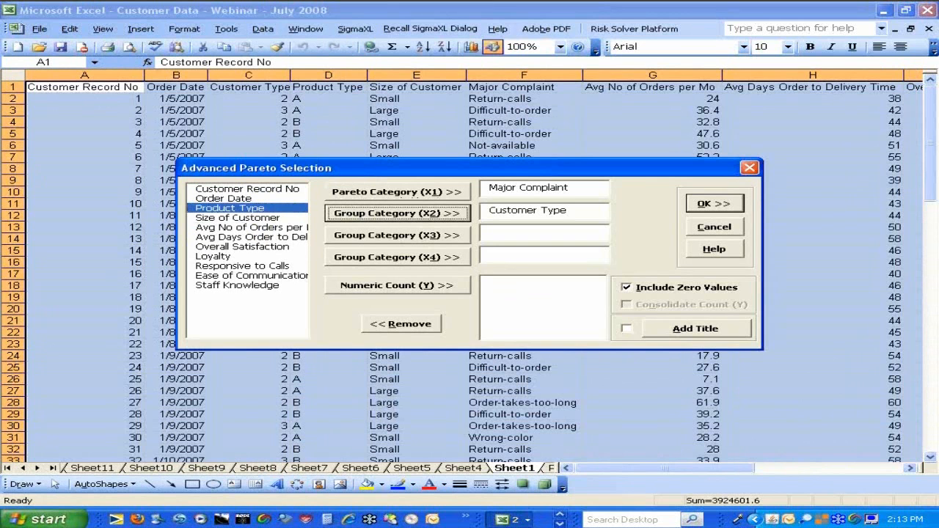
left_click(705, 205)
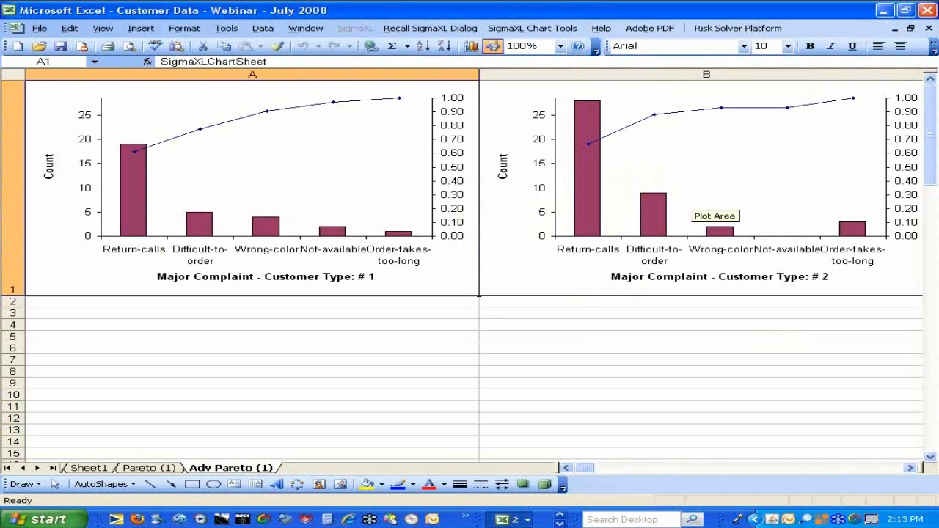
Compare the Major Complaint Pareto charts for Customer Types 1 to 3 and return to the source data without rerunning the analysis
left_click(847, 422)
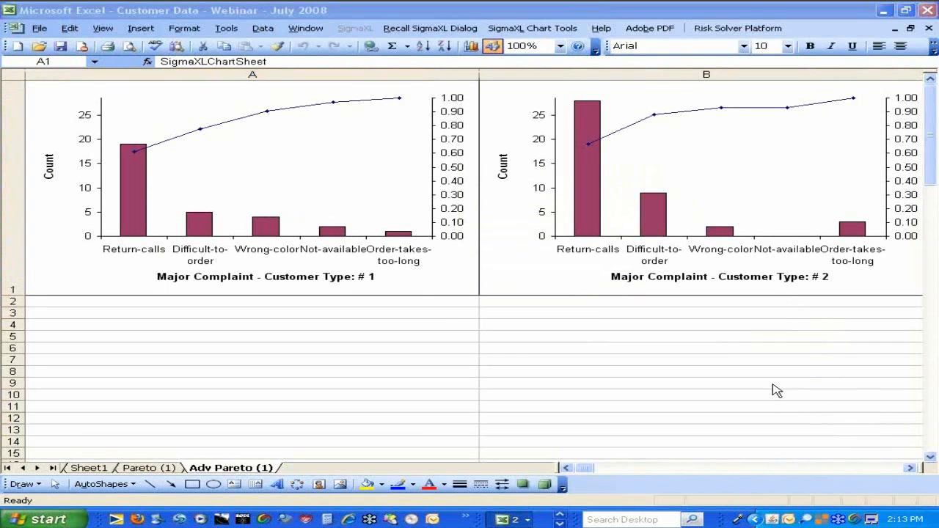
left_click(909, 470)
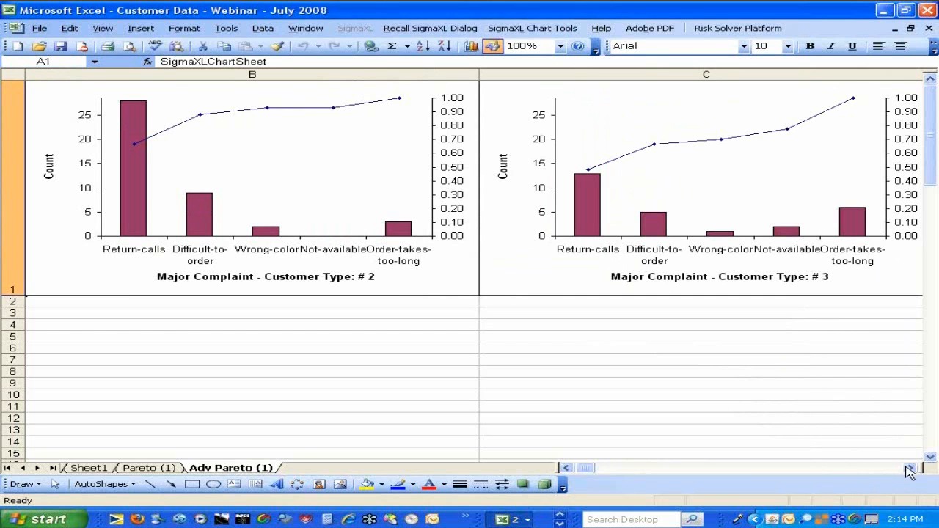
left_click(566, 468)
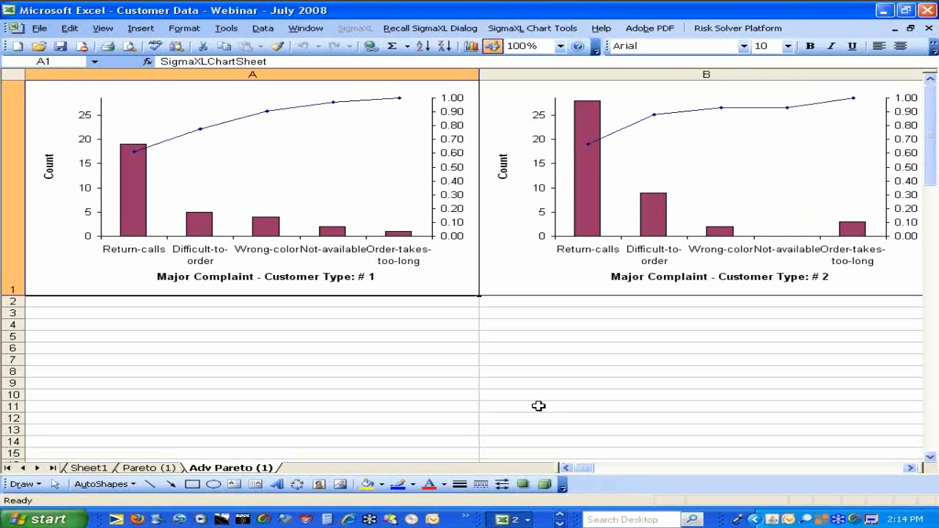
left_click(432, 28)
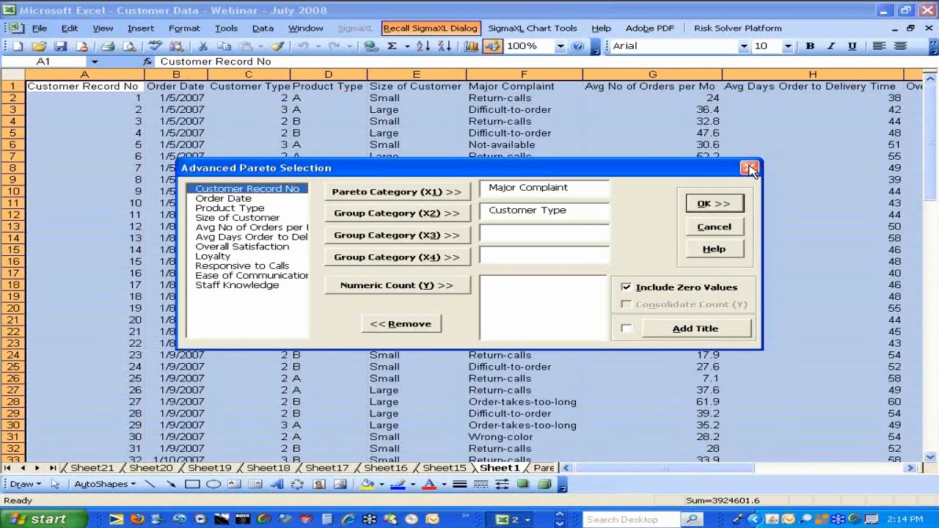
left_click(711, 230)
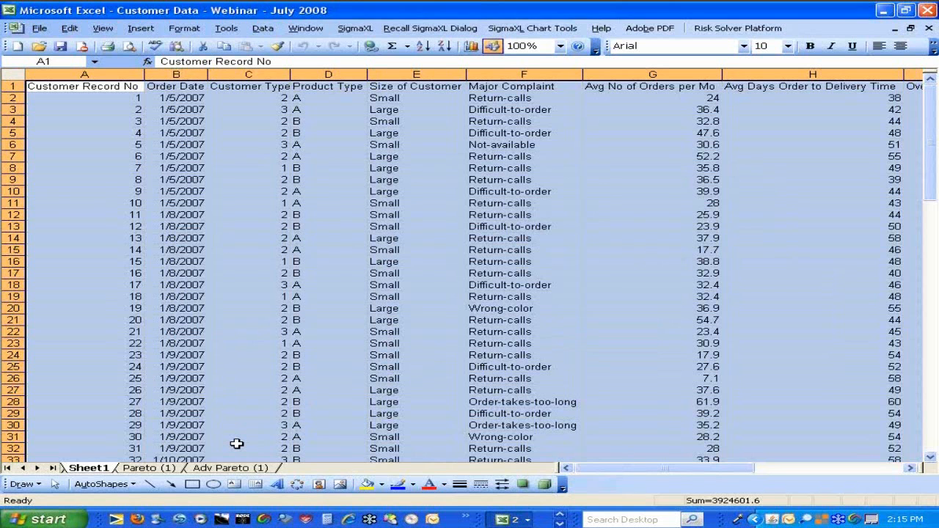
Create a Histograms & Descriptive Statistics report with Overall Satisfaction as the numeric data variable (Y), keeping the normal curve and 95.0 confidence level
left_click(909, 468)
left_click(910, 468)
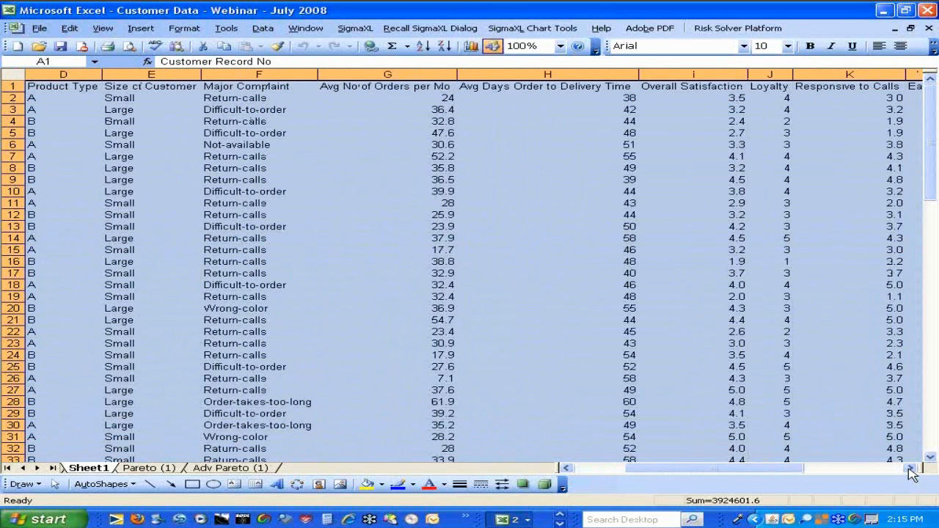
left_click(355, 33)
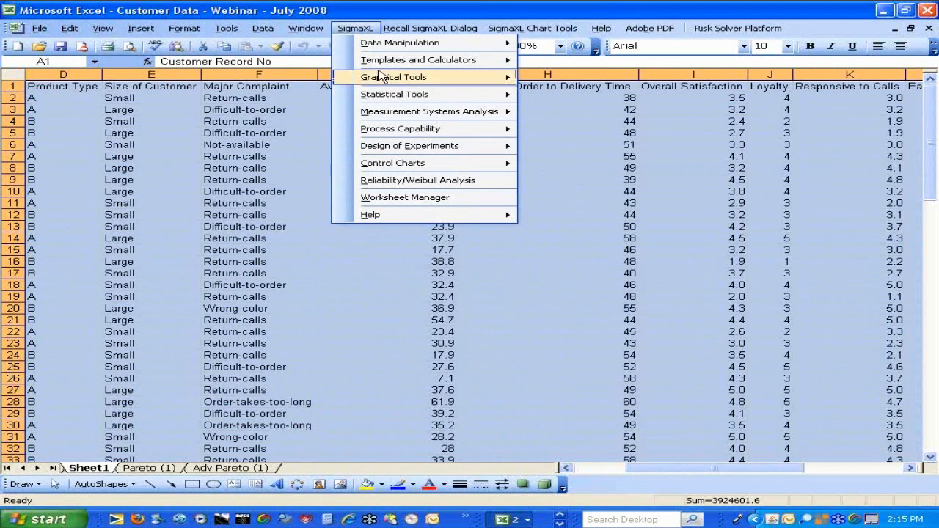
mouse_move(383, 80)
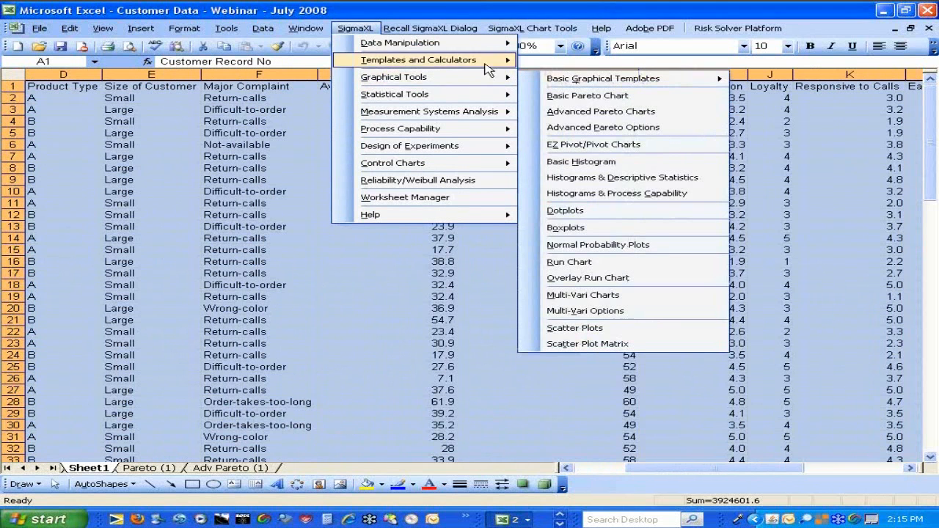
left_click(611, 181)
left_click(536, 309)
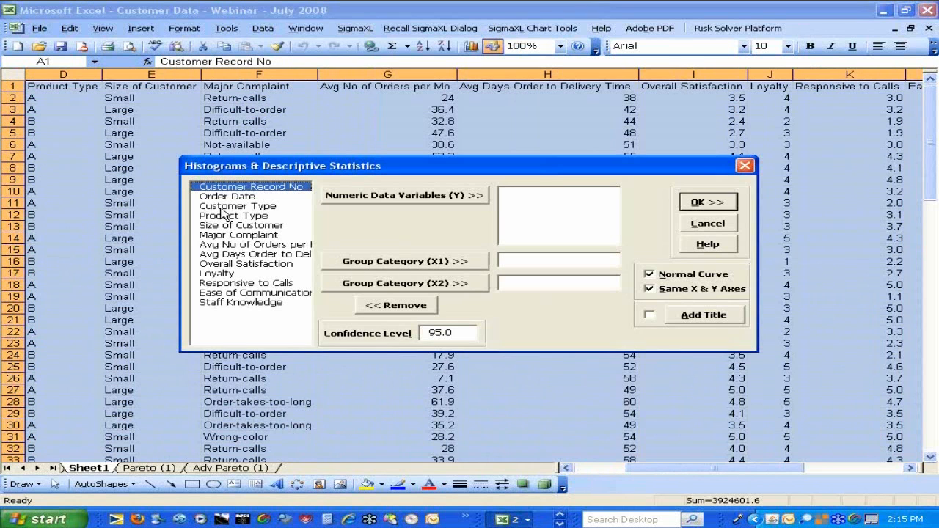
left_click(230, 264)
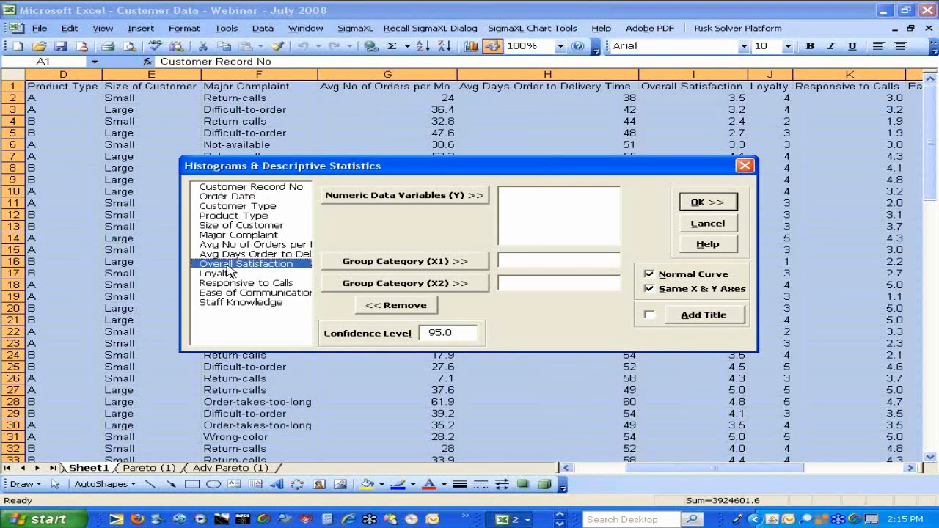
left_click(370, 199)
left_click(697, 203)
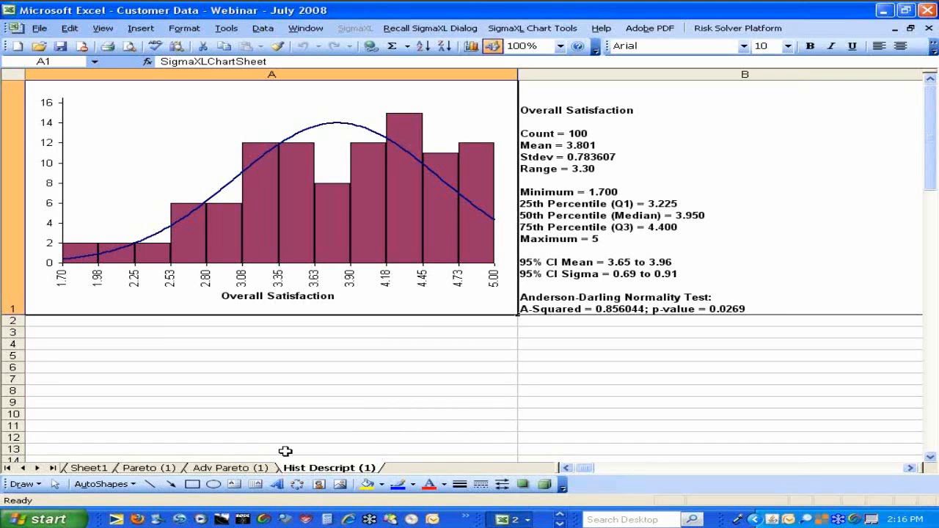
Rerun the Overall Satisfaction histograms and descriptive statistics with Customer Type as Group Category (X1)
left_click(423, 30)
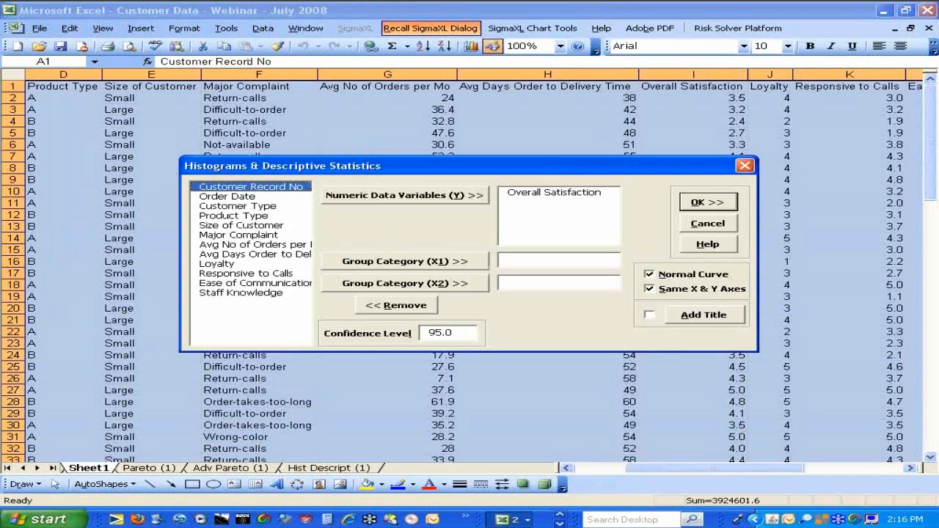
left_click(228, 206)
left_click(420, 258)
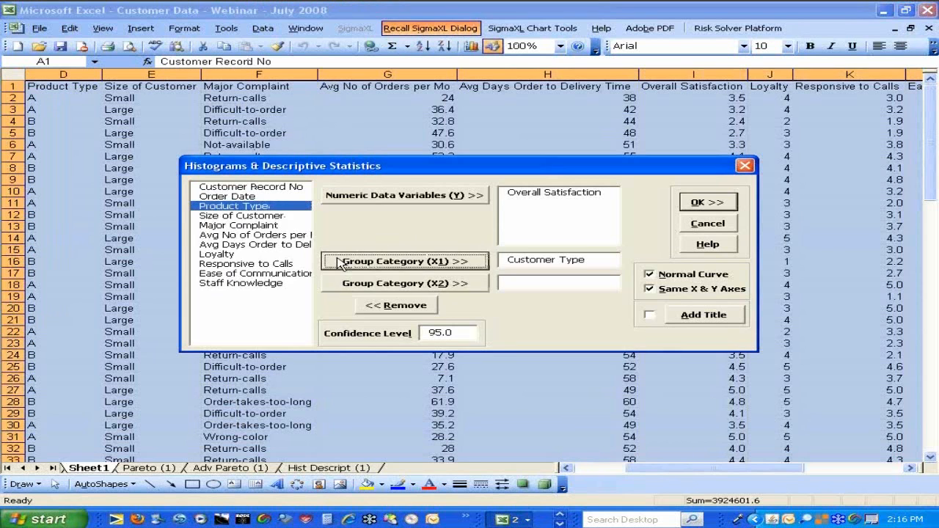
left_click(708, 204)
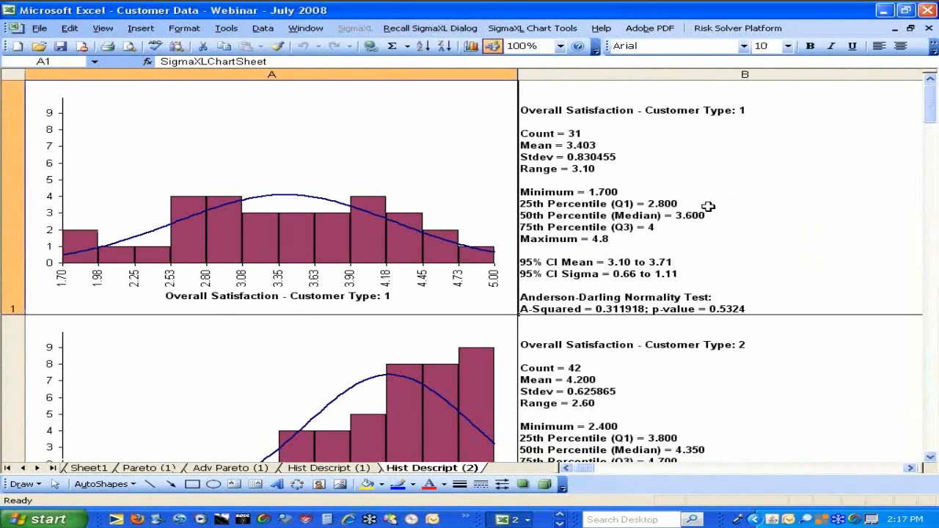
Compare the Overall Satisfaction histograms and descriptive statistics across Customer Types 1, 2 and 3
left_click(929, 459)
left_click(928, 460)
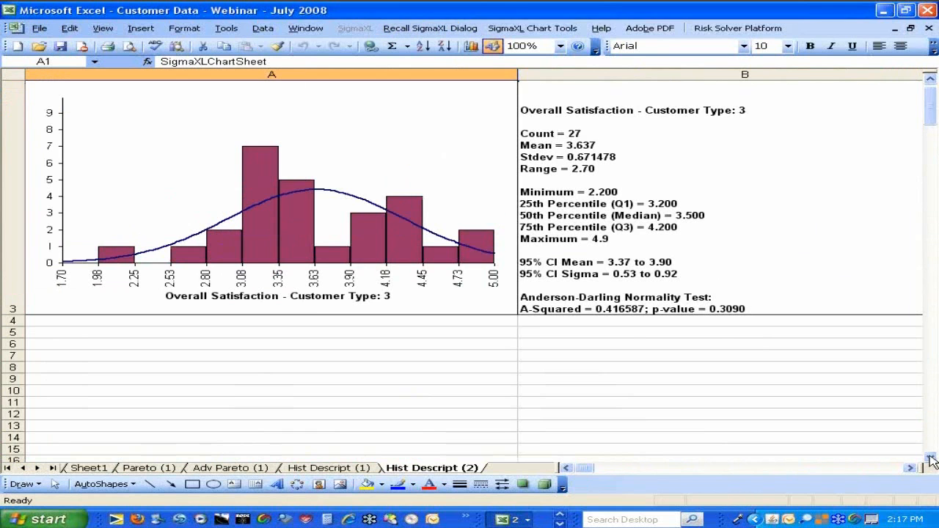
left_click(923, 7)
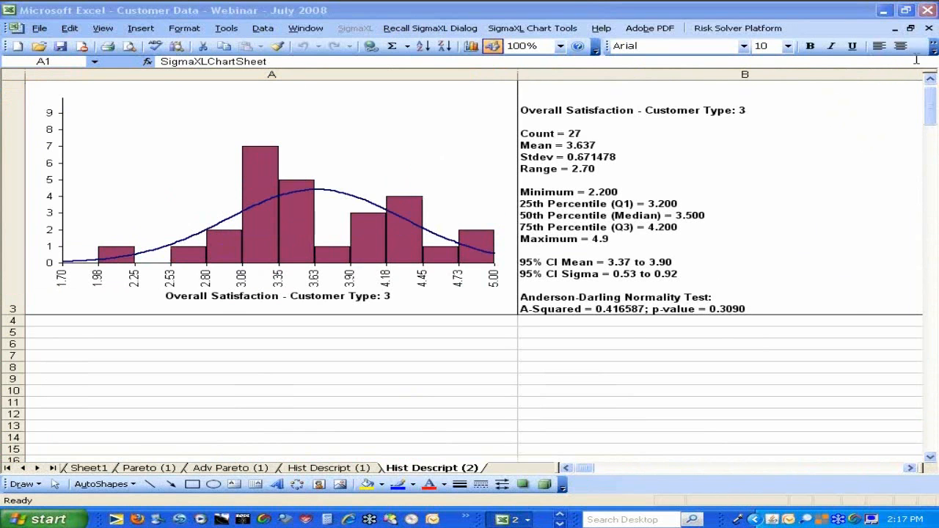
left_click(930, 79)
left_click(930, 79)
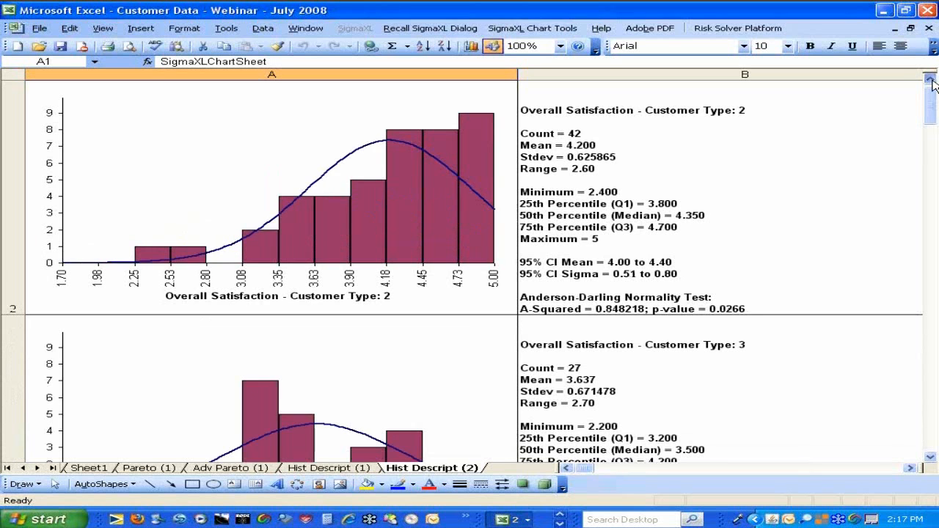
left_click(931, 79)
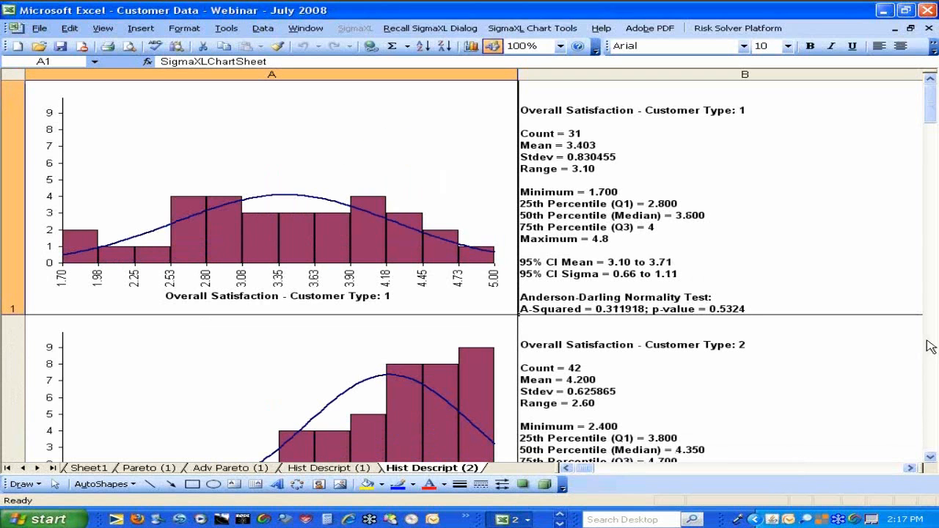
left_click(930, 458)
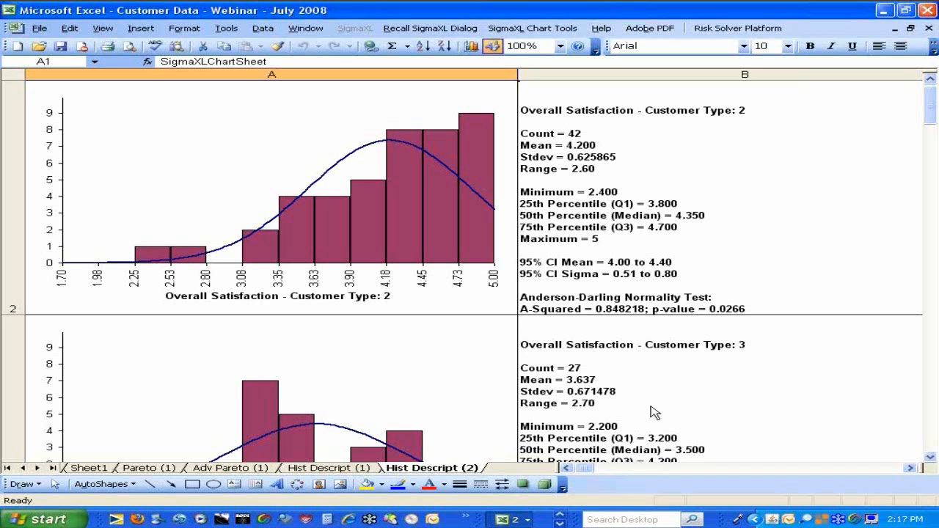
Set up a Histograms & Process Capability analysis on the Sheet1 data with Overall Satisfaction as the numeric data variable (Y)
left_click(101, 470)
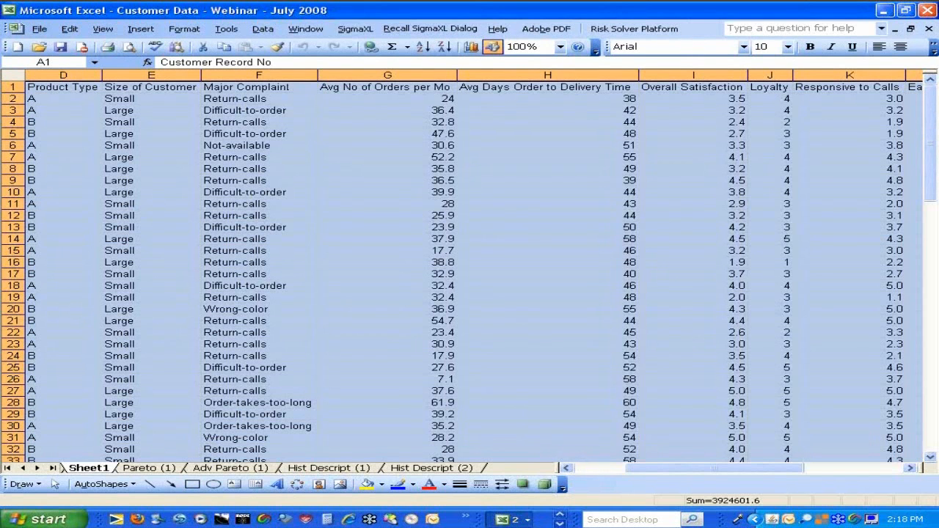
left_click(350, 31)
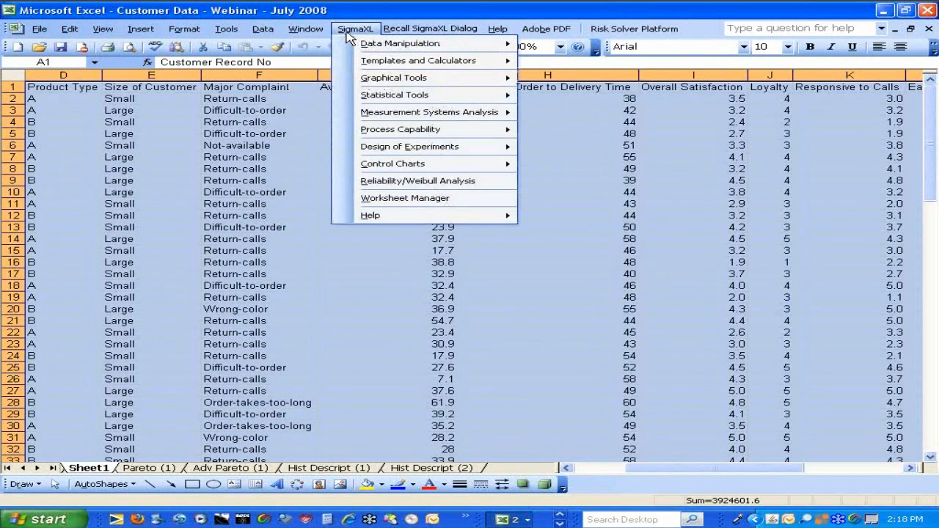
mouse_move(372, 135)
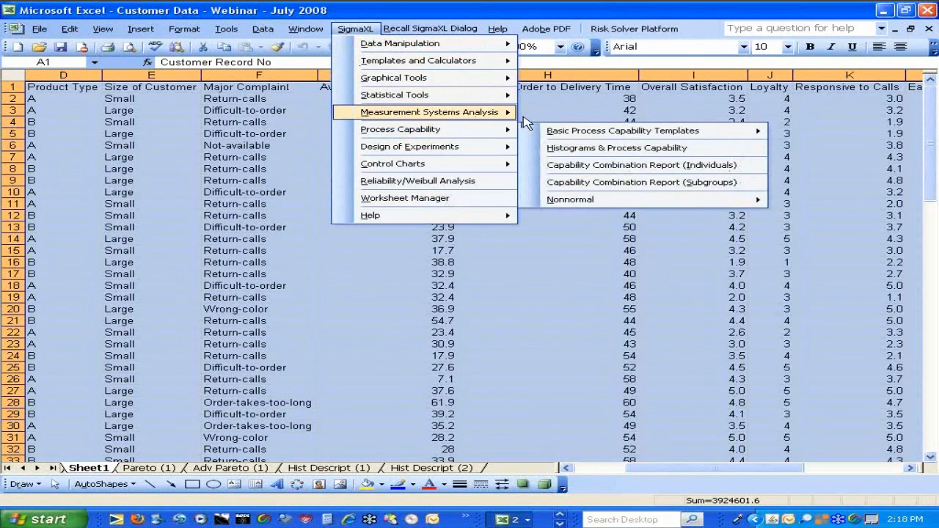
left_click(569, 148)
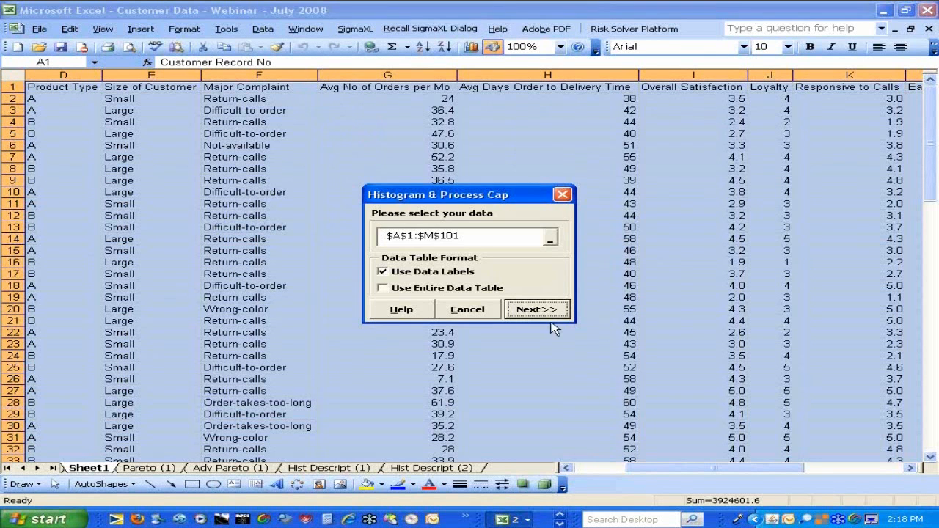
left_click(547, 311)
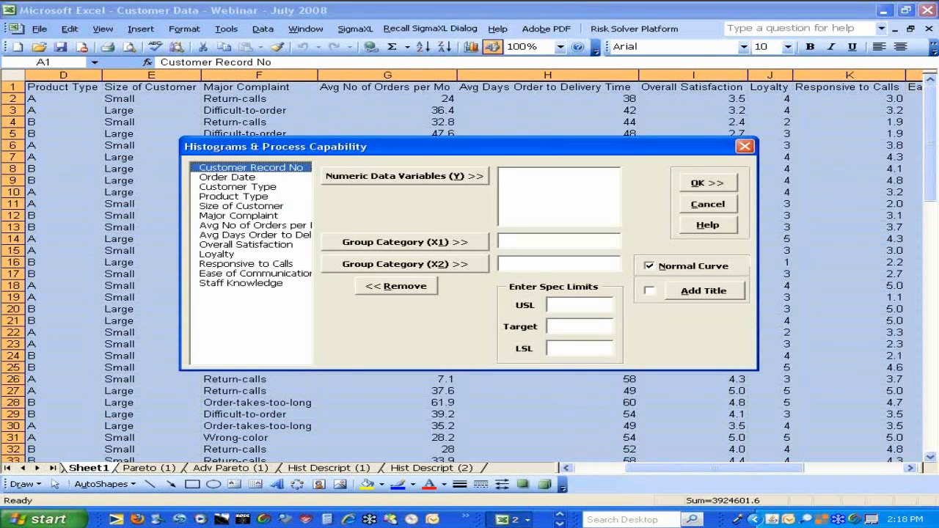
left_click(242, 245)
left_click(411, 176)
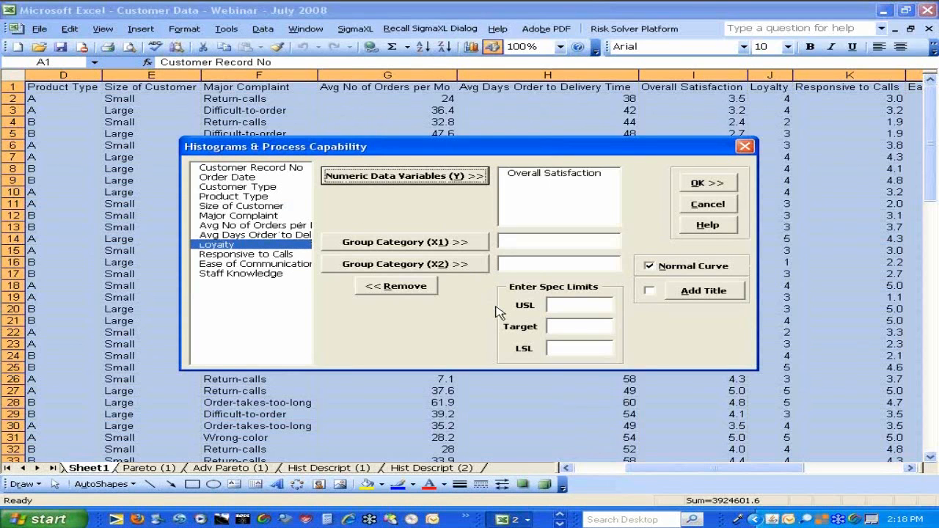
Set the LSL to 3.5, leave USL and Target blank, and generate the Overall Satisfaction capability histogram for review
left_click(571, 301)
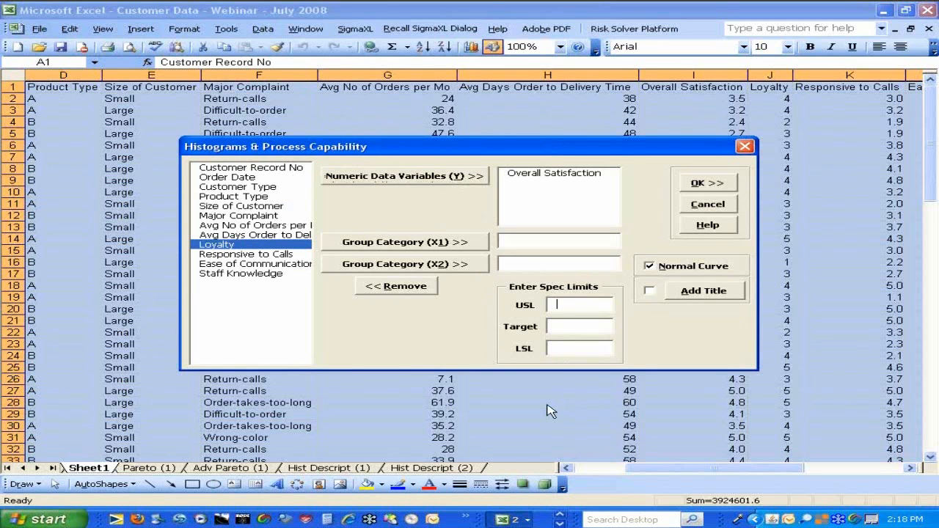
left_click(556, 349)
type("3.5")
left_click(751, 332)
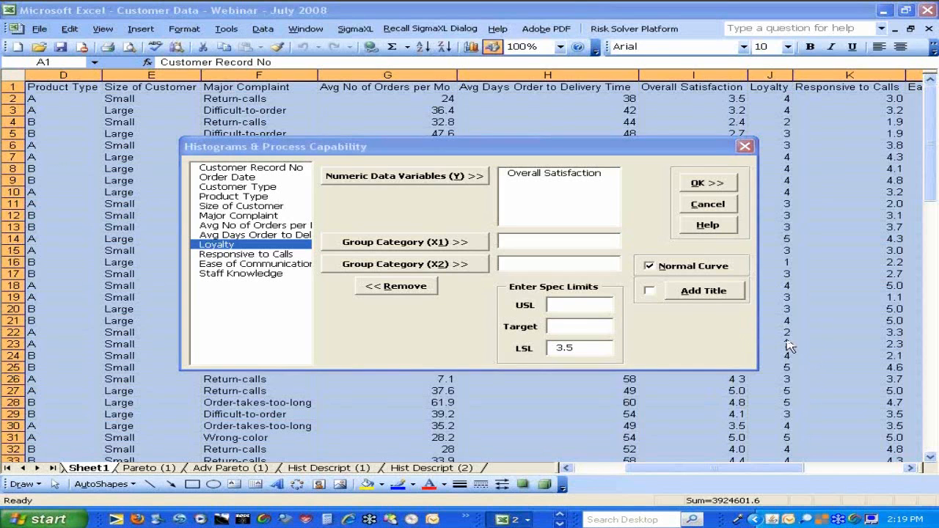
left_click(716, 189)
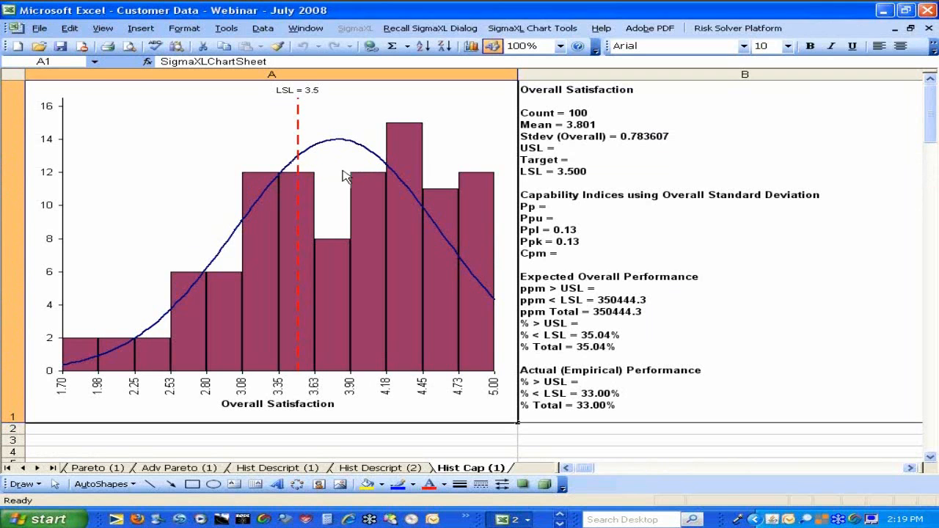
mouse_move(352, 190)
mouse_move(477, 281)
Start a Capability Combination Report (Individuals Nonnormal) on the Sheet1 range $A$1:$M$101 with data labels
left_click(6, 468)
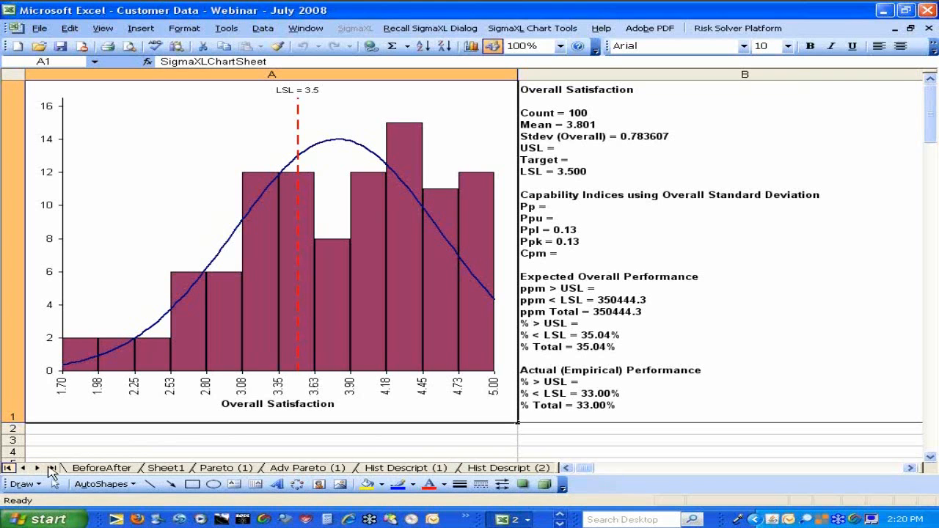
left_click(165, 468)
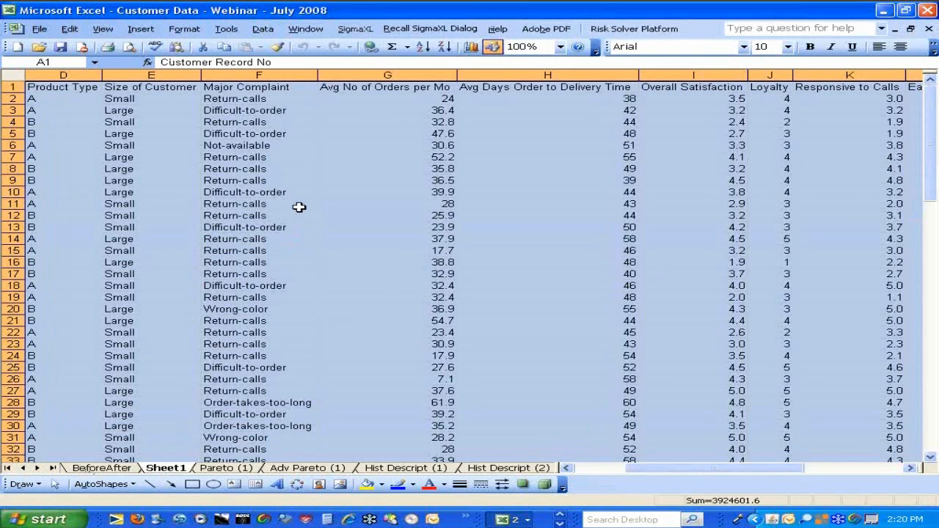
left_click(355, 31)
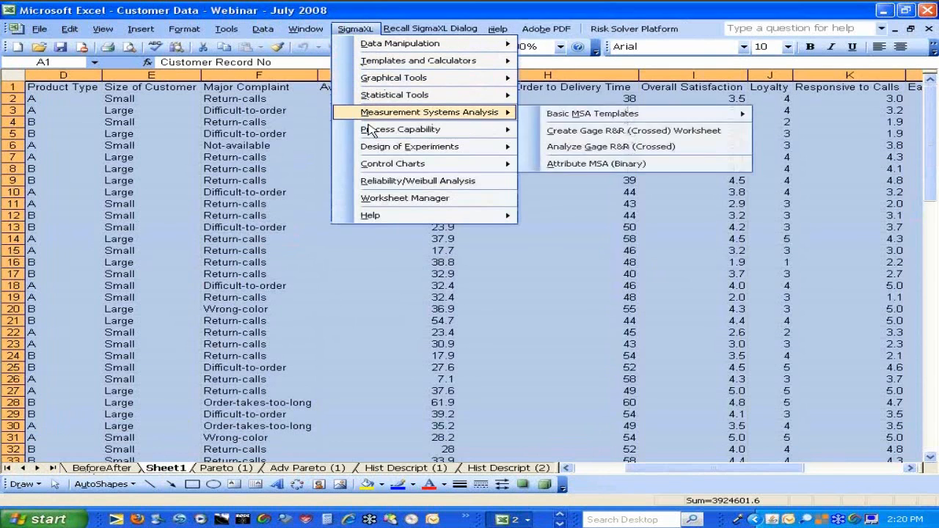
mouse_move(374, 136)
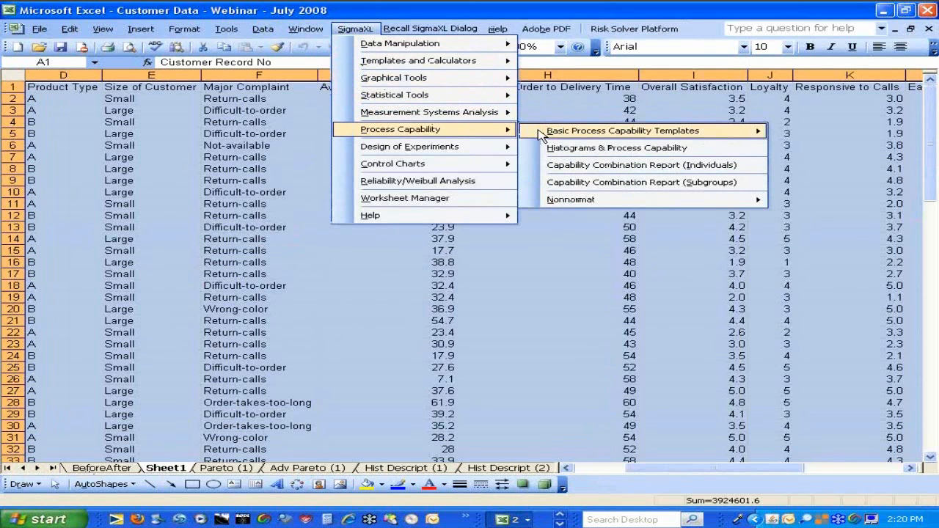
mouse_move(540, 140)
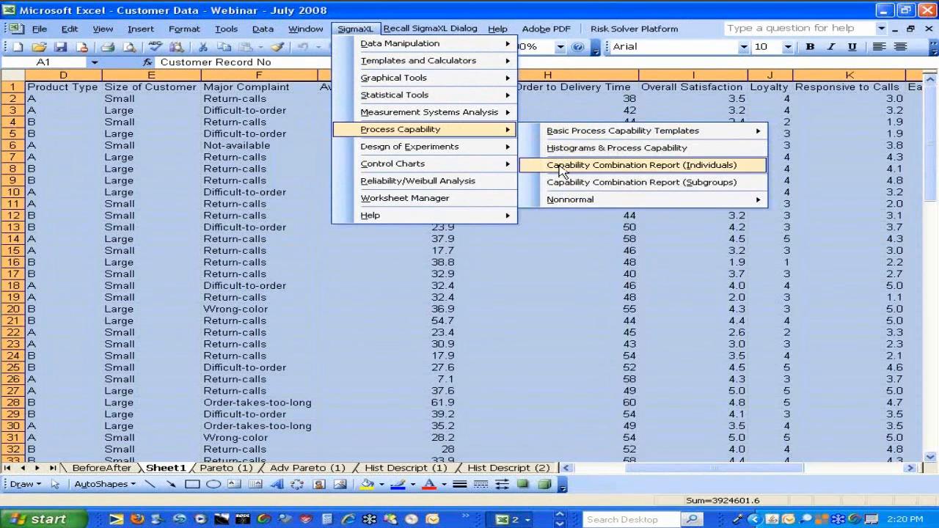
mouse_move(572, 210)
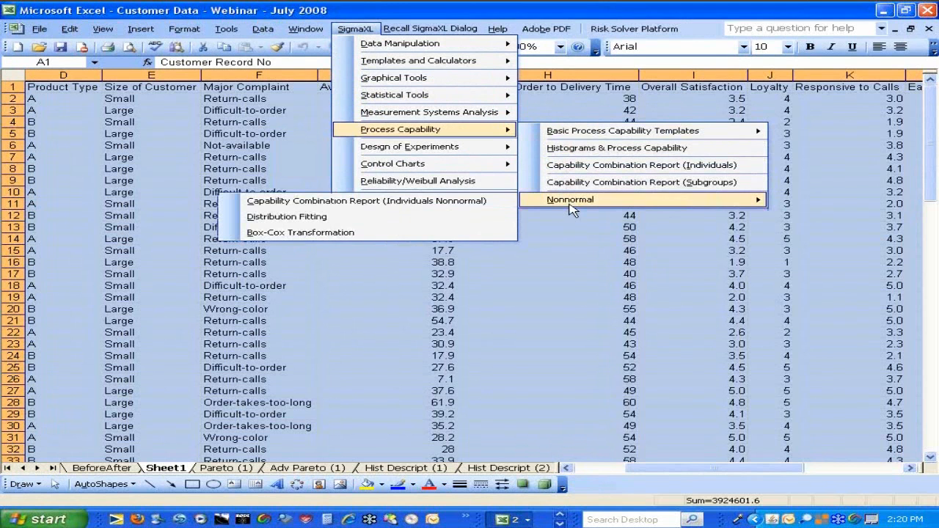
left_click(514, 205)
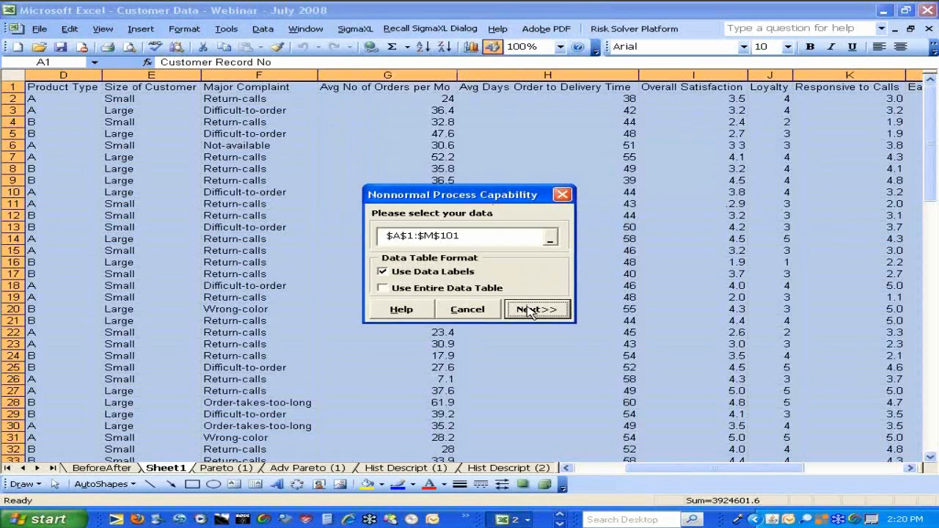
left_click(530, 311)
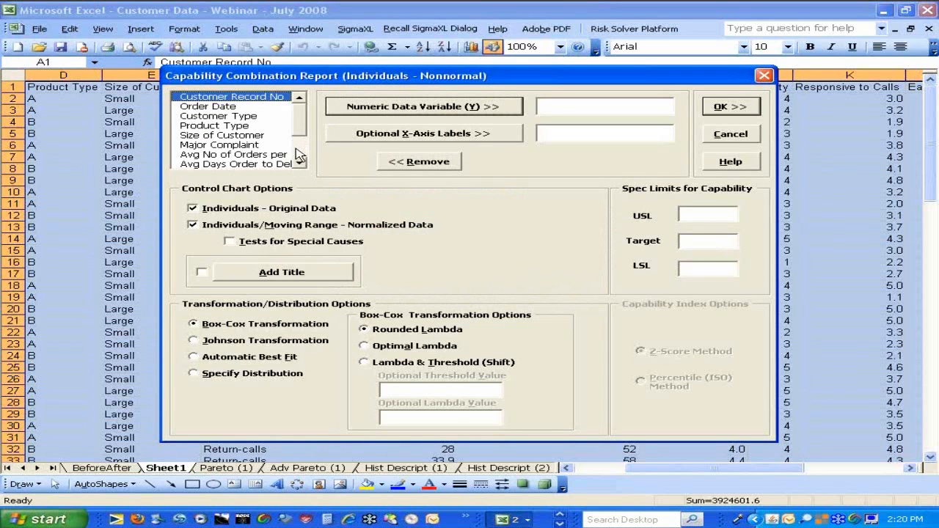
Assign Overall Satisfaction as the numeric data variable (Y) and choose Automatic Best Fit as the distribution option
left_click(301, 164)
left_click(298, 164)
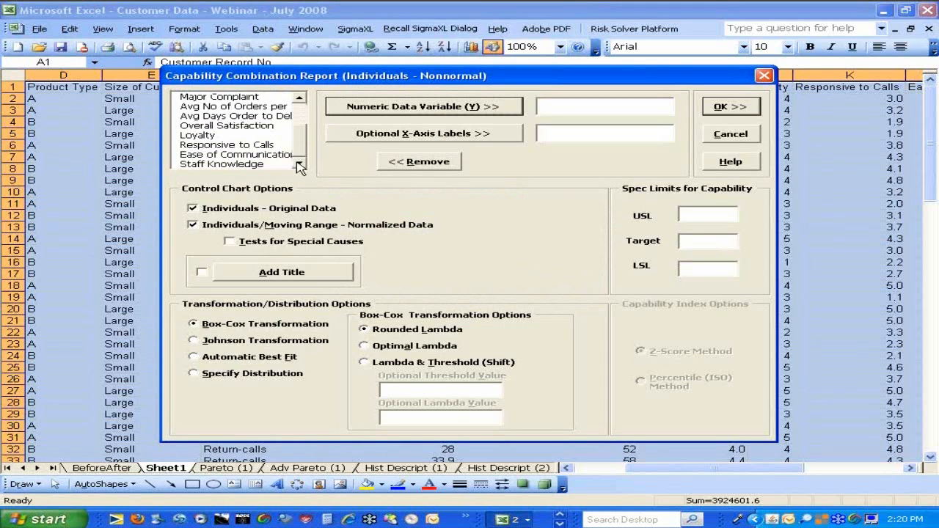
left_click(261, 128)
left_click(359, 107)
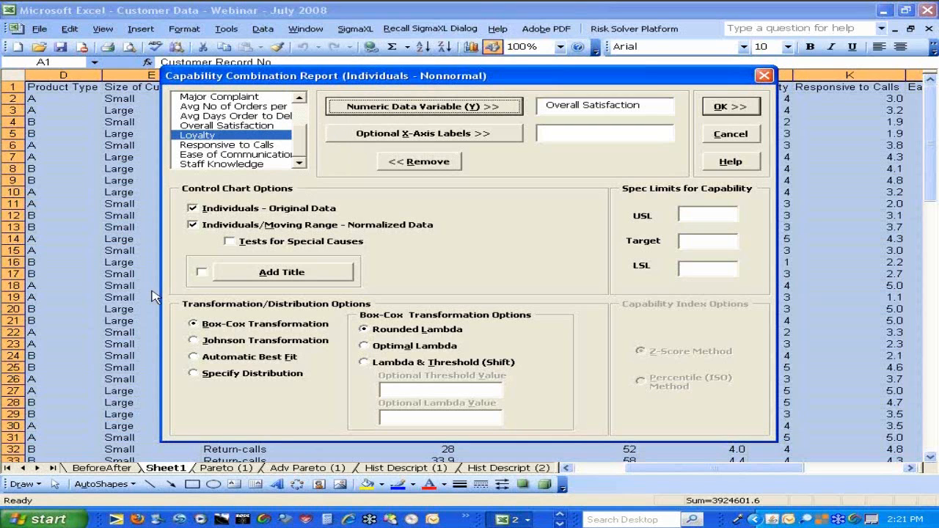
left_click(193, 357)
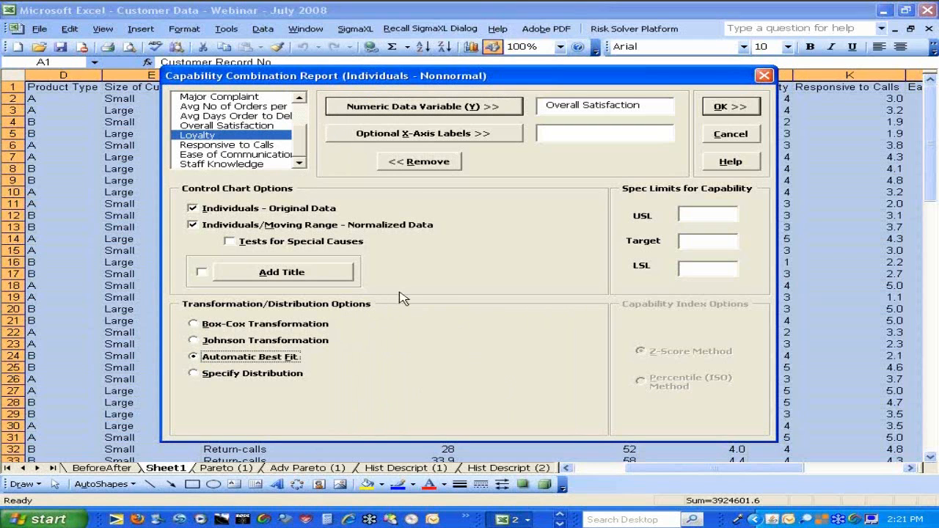
Set the LSL to 3.5, turn off both the original and normalized data control charts, and generate the nonnormal capability report
left_click(697, 269)
type("3.5")
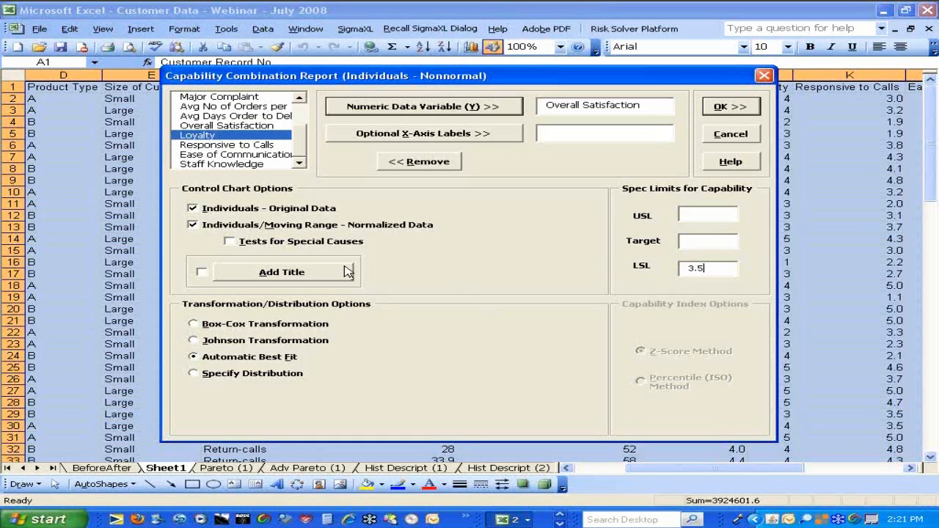
left_click(193, 225)
left_click(193, 208)
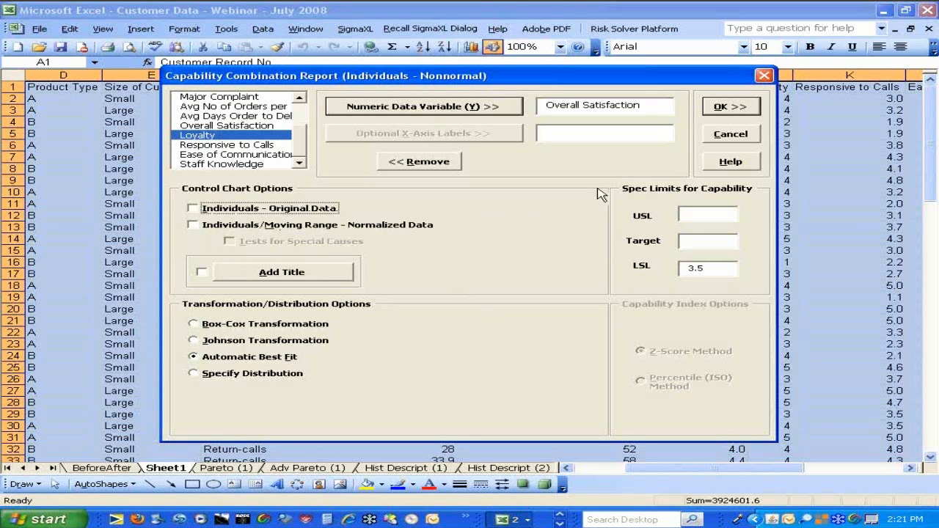
left_click(722, 110)
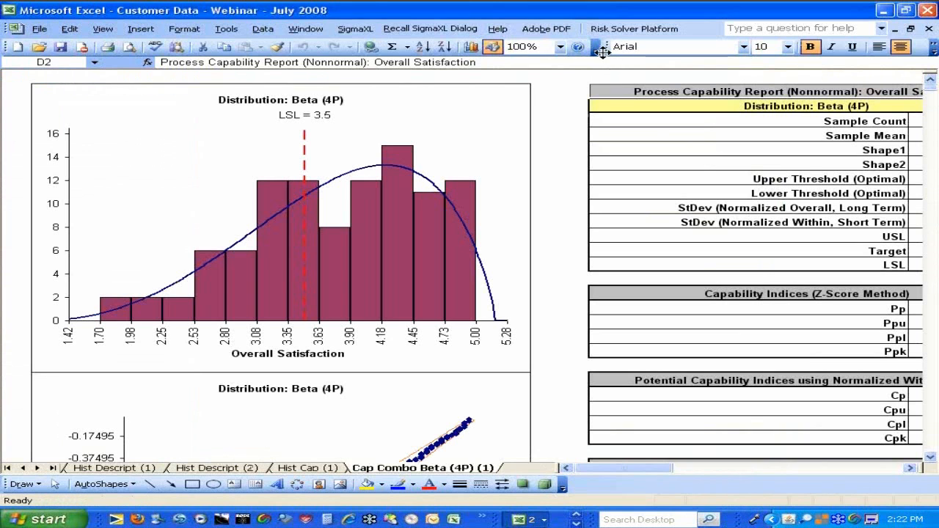
Set the zoom of the nonnormal capability report sheet to 80%
left_click(560, 47)
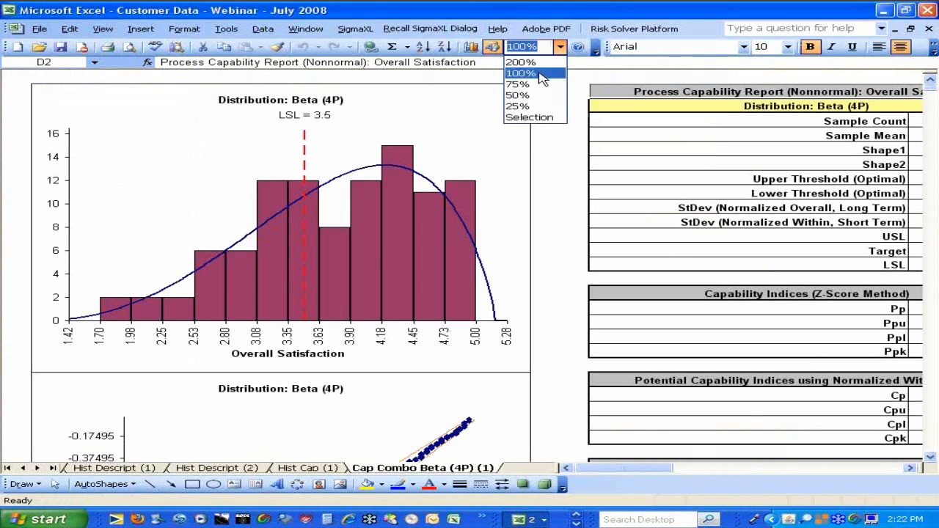
left_click(542, 81)
left_click(530, 46)
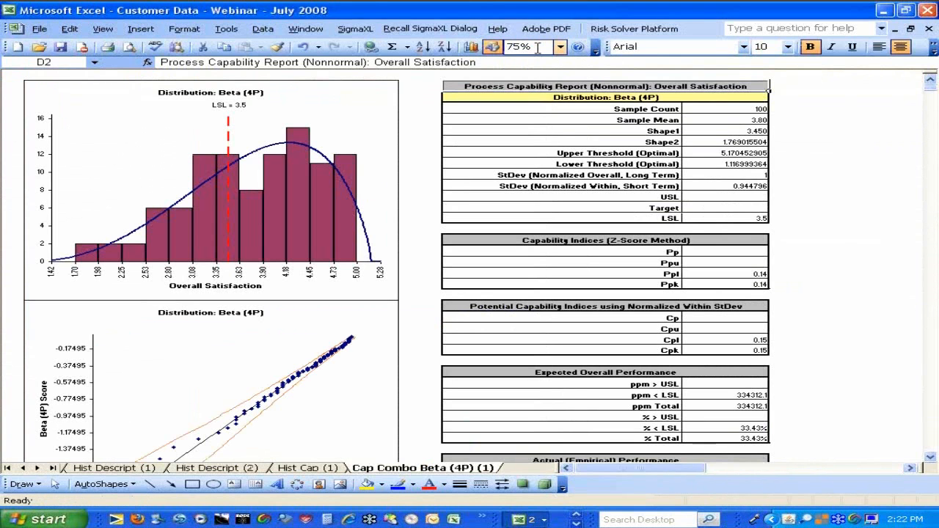
type("80")
key("Return")
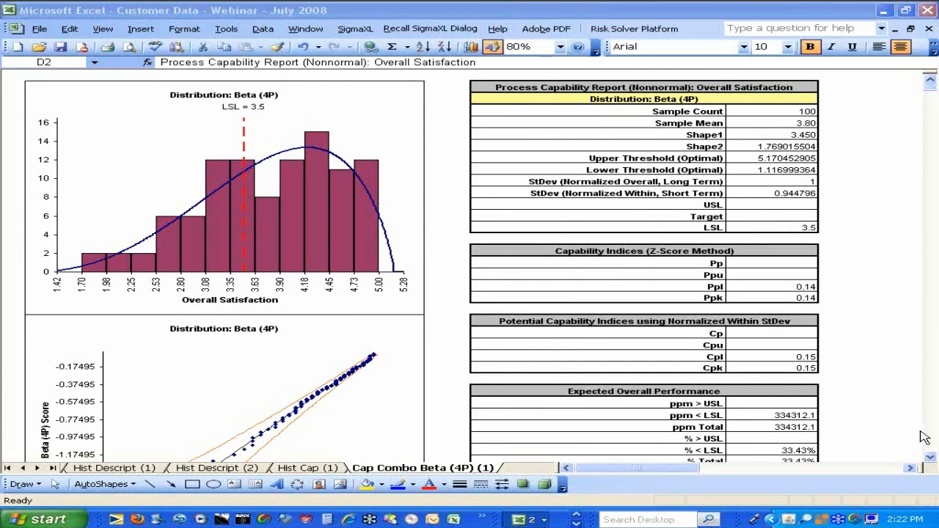
Examine the report's histogram, probability plot, capability indices, expected and actual performance, and Anderson-Darling goodness-of-fit tests
left_click(929, 456)
left_click(929, 456)
left_click(930, 457)
left_click(930, 456)
left_click(929, 456)
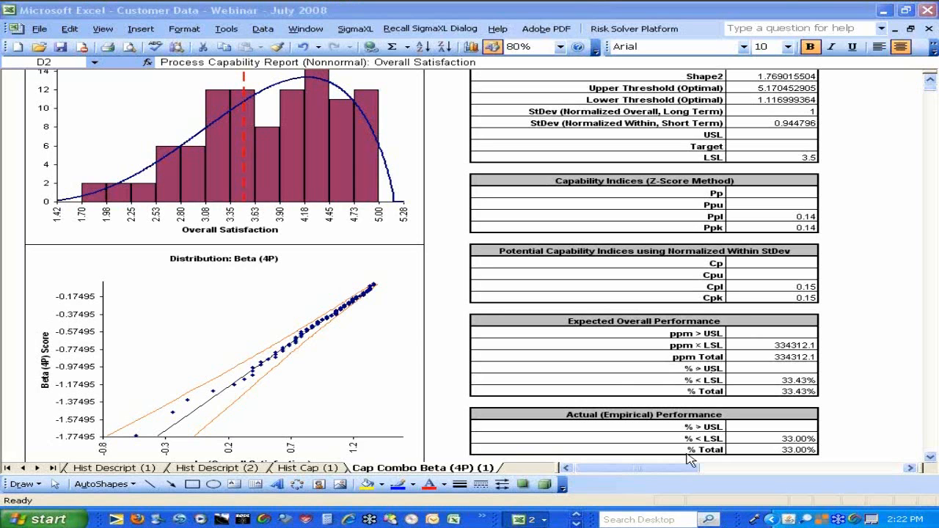
left_click(930, 81)
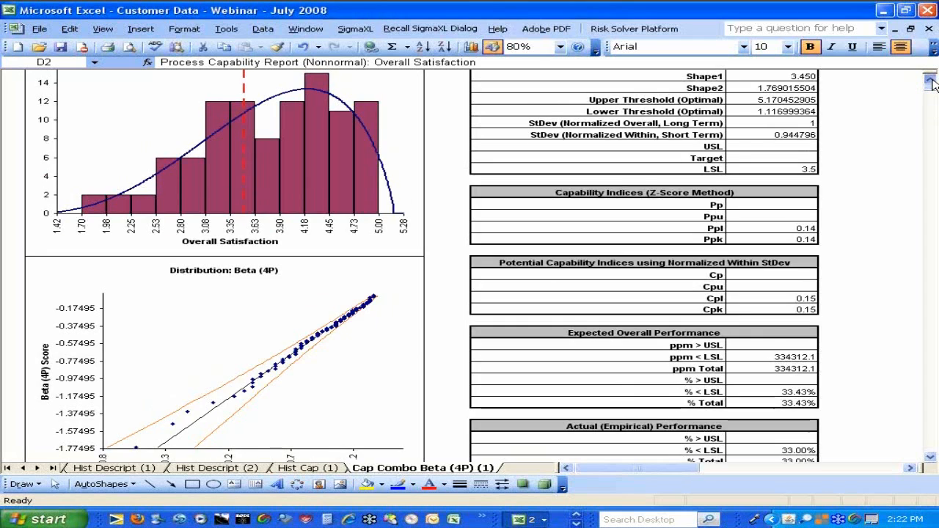
left_click(930, 81)
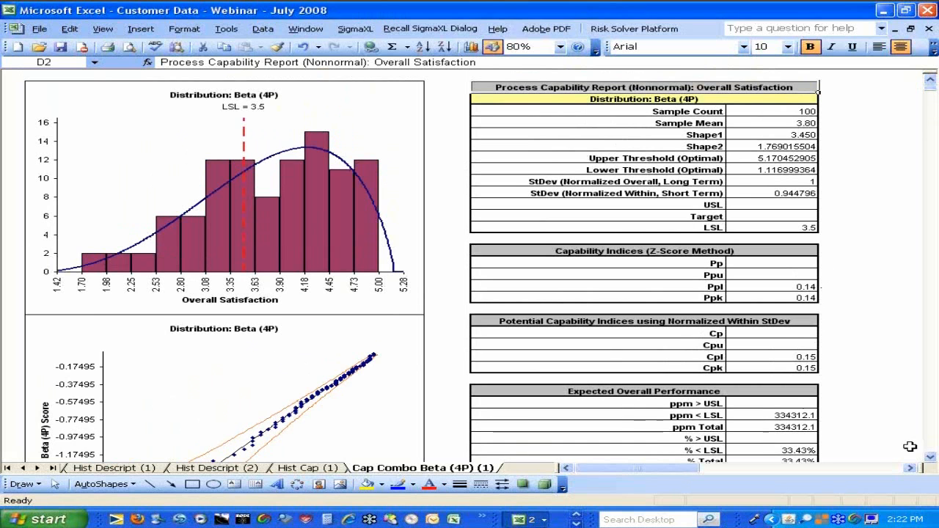
left_click(930, 456)
left_click(930, 457)
left_click(930, 457)
left_click(930, 457)
left_click(930, 456)
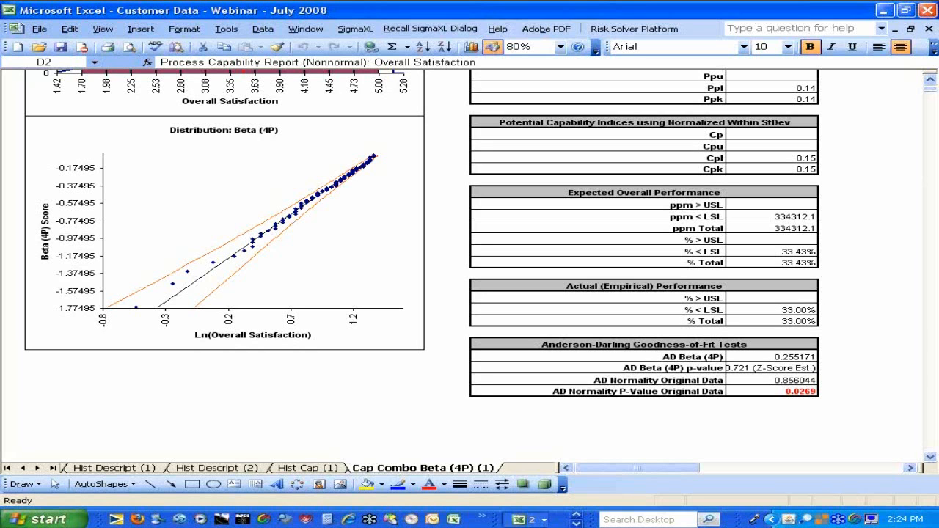
Review the nonnormal process capability tools available for the Sheet1 data and revisit the Cap Combo Beta (4P) (1) report
left_click(8, 467)
left_click(165, 468)
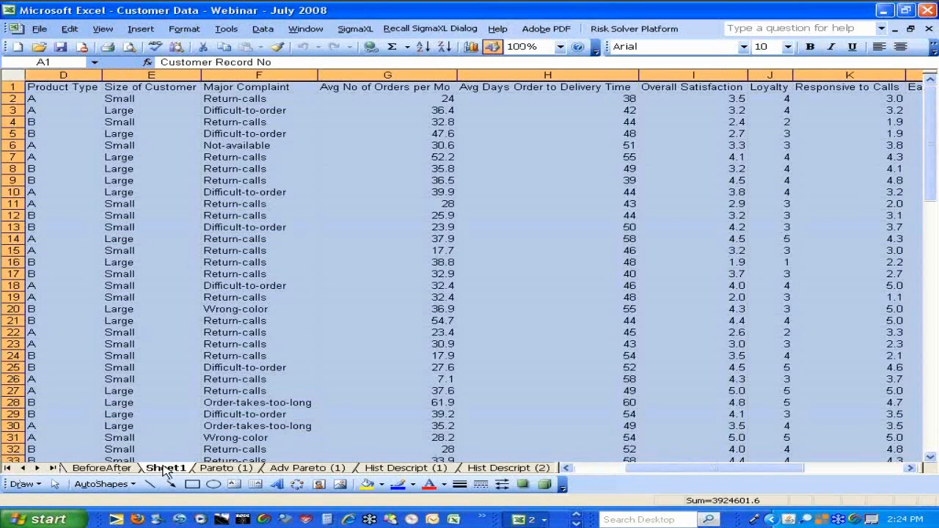
left_click(354, 28)
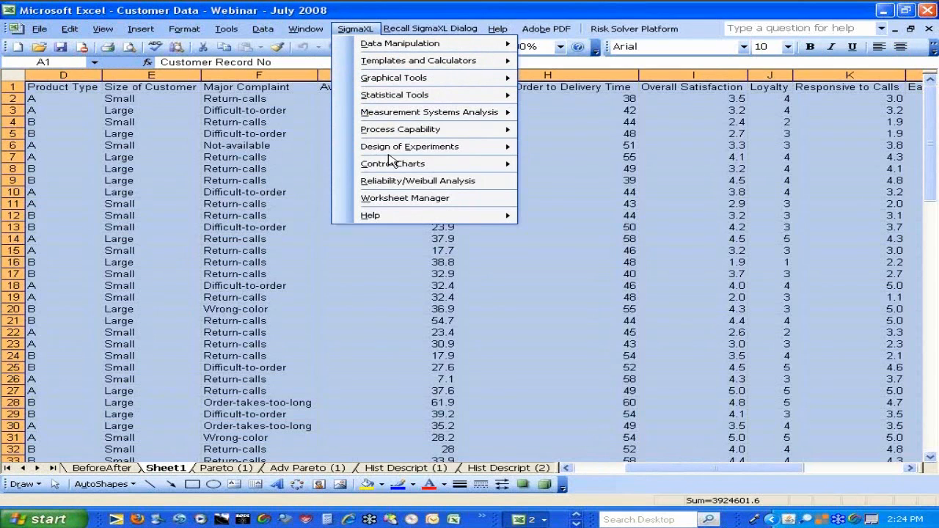
mouse_move(400, 132)
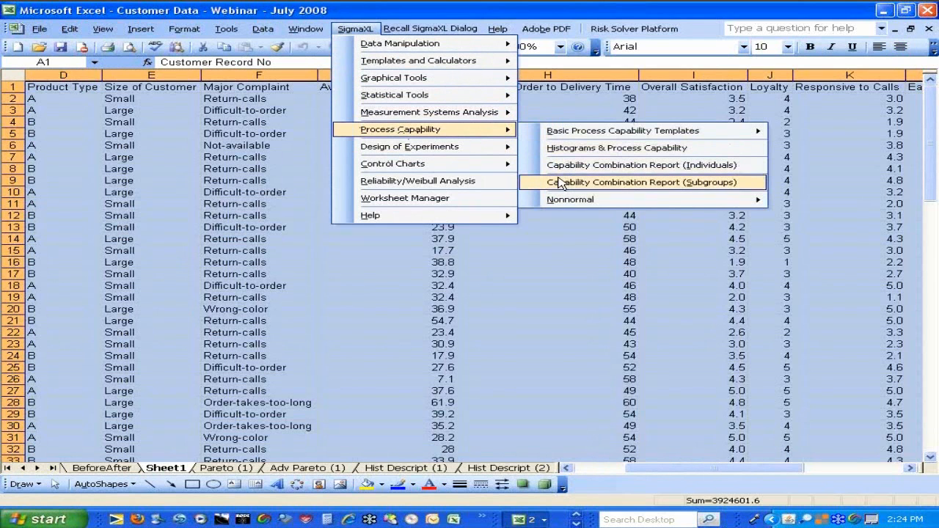
mouse_move(562, 201)
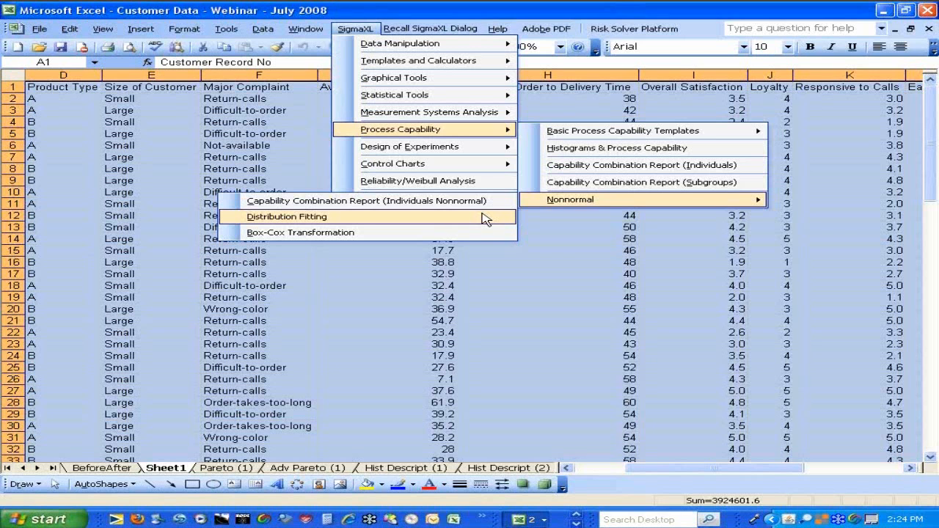
left_click(49, 467)
left_click(48, 467)
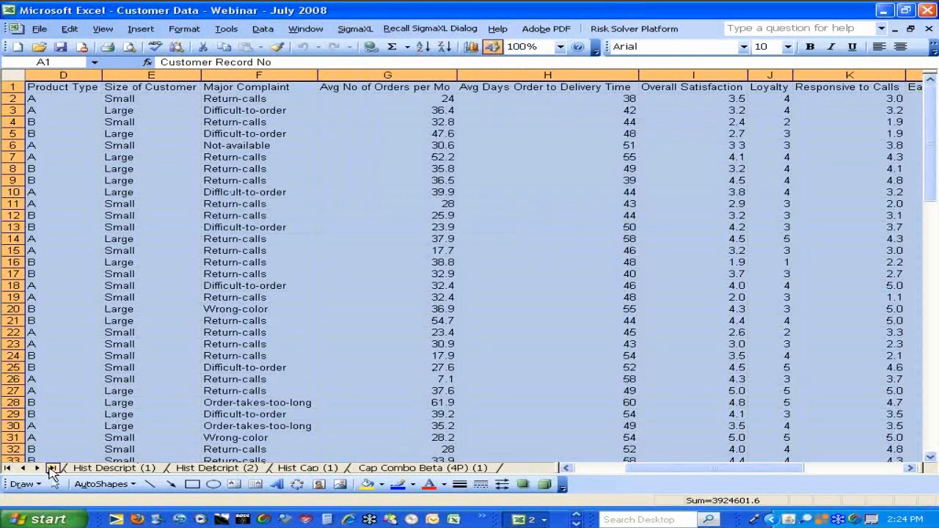
left_click(380, 471)
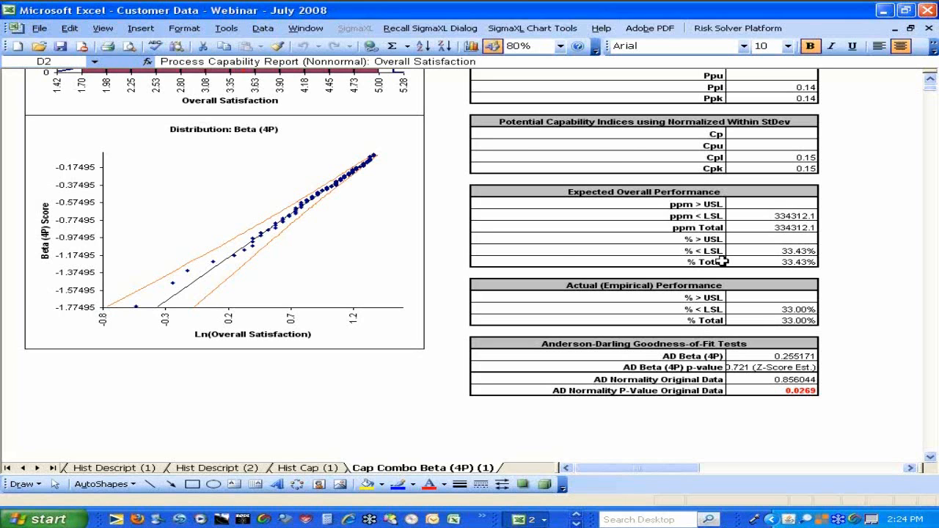
scroll(722, 262, "up", 6)
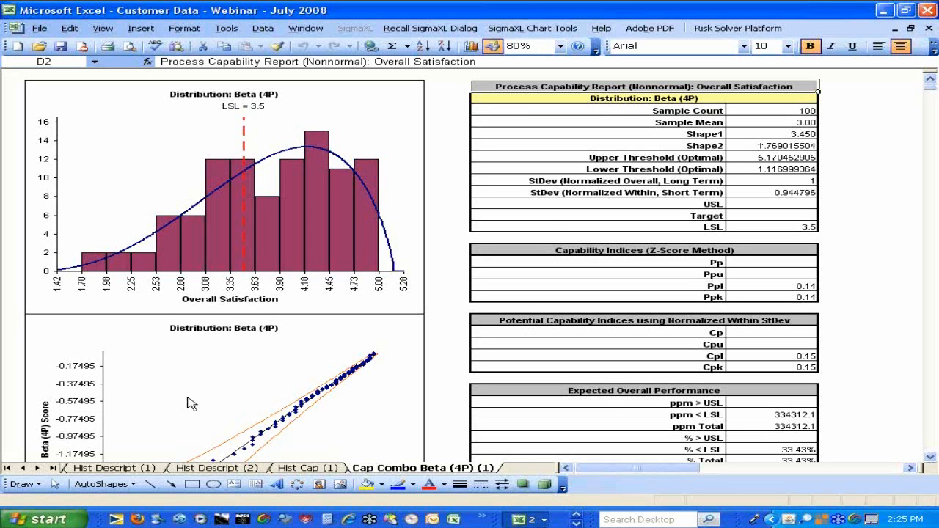
Start SigmaXL Boxplots on Sheet1's $A$1:$M$101 data with labels and assign Overall Satisfaction as the numeric data variable (Y)
left_click(7, 467)
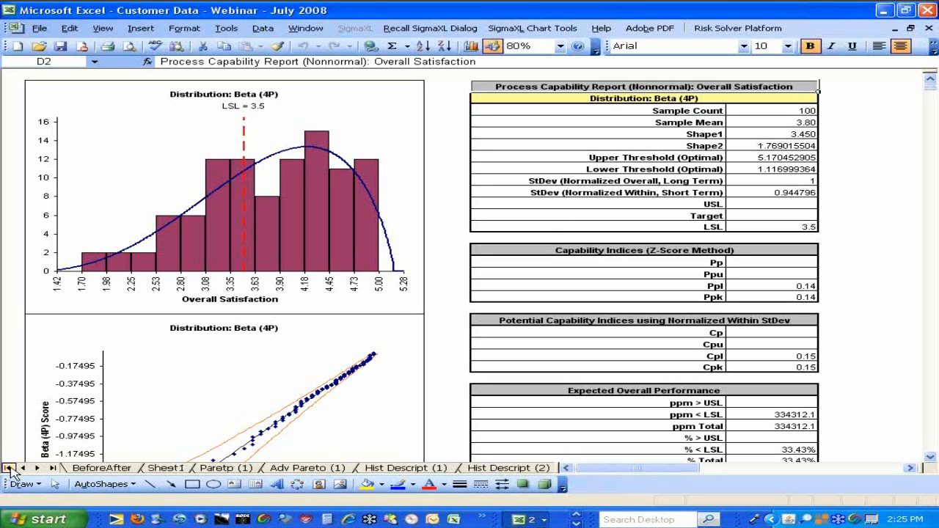
left_click(175, 468)
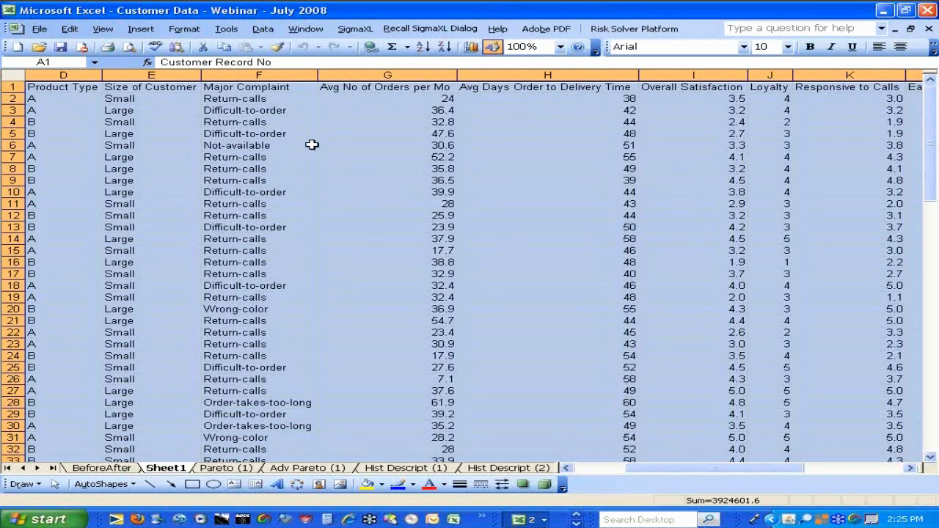
left_click(350, 29)
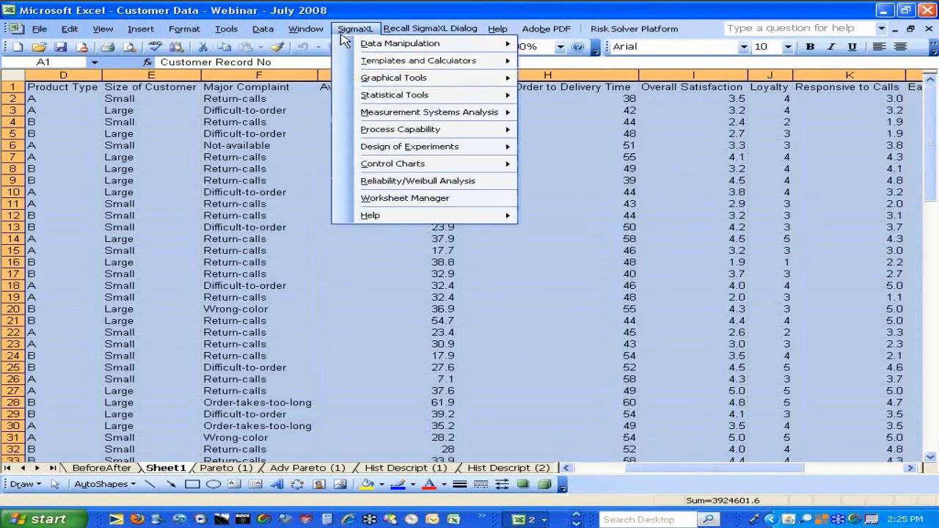
mouse_move(374, 80)
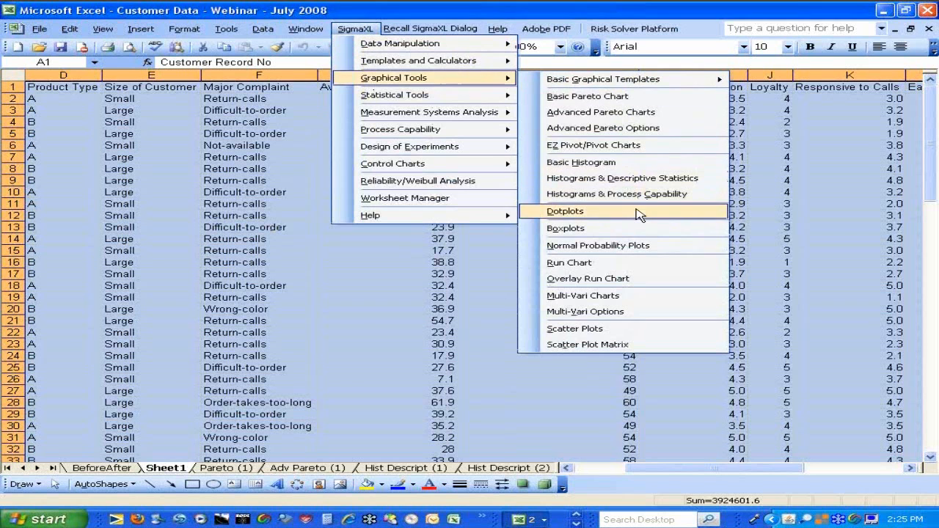
left_click(634, 233)
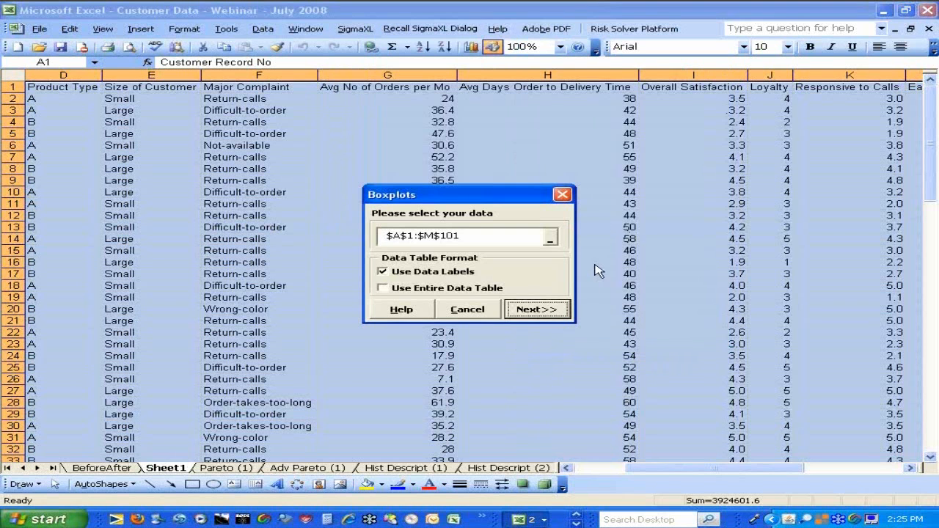
left_click(533, 311)
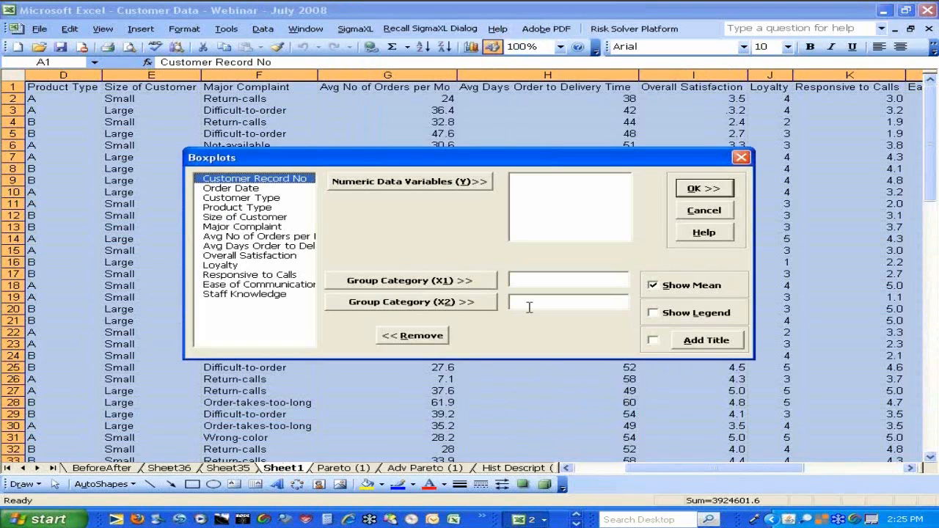
left_click(236, 257)
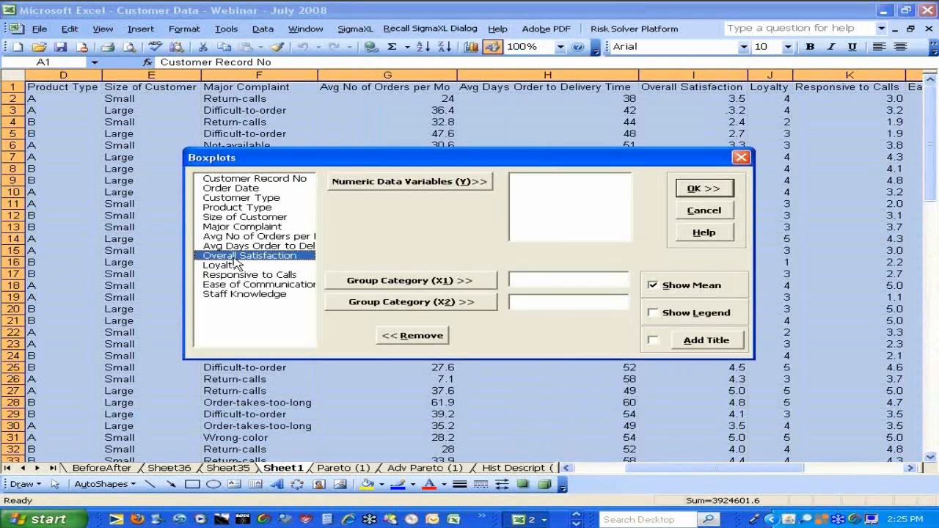
left_click(357, 183)
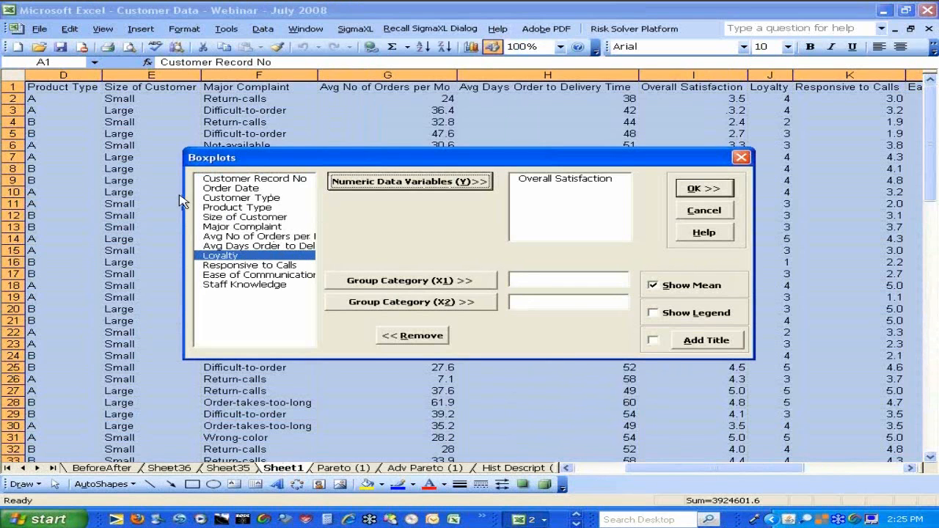
Assign Customer Type as group category X1 and generate the boxplots with means shown
left_click(209, 198)
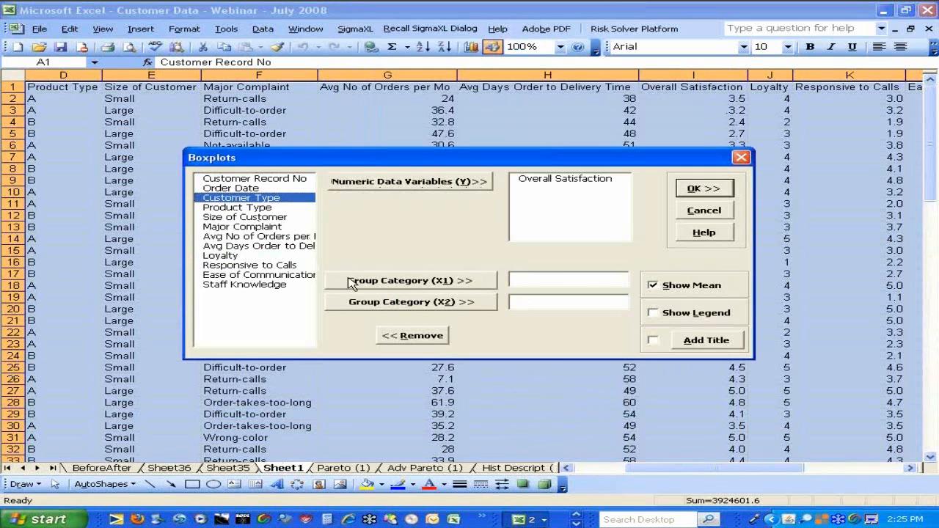
left_click(352, 284)
left_click(717, 190)
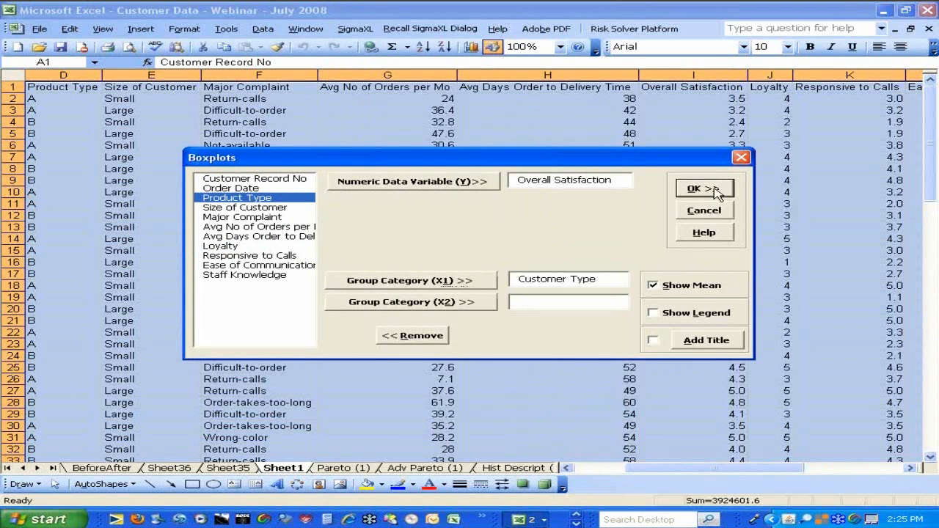
left_click(717, 190)
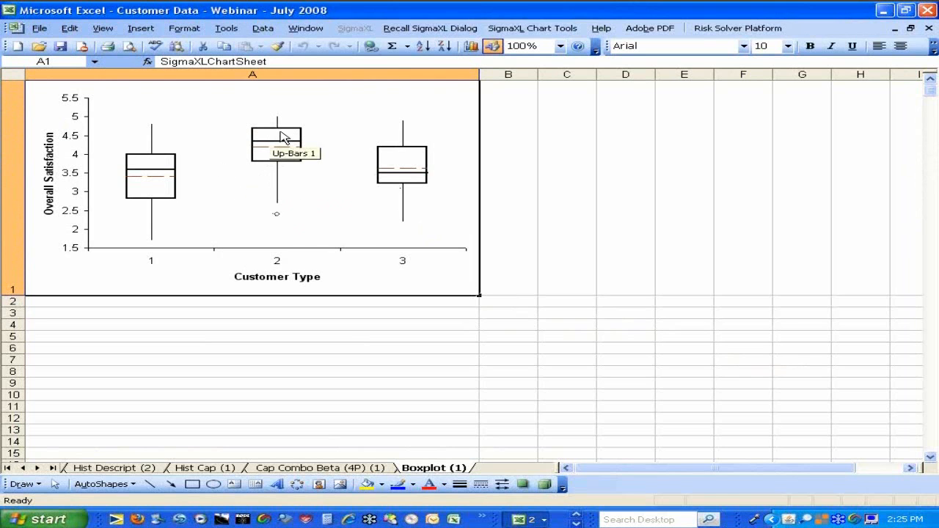
mouse_move(279, 133)
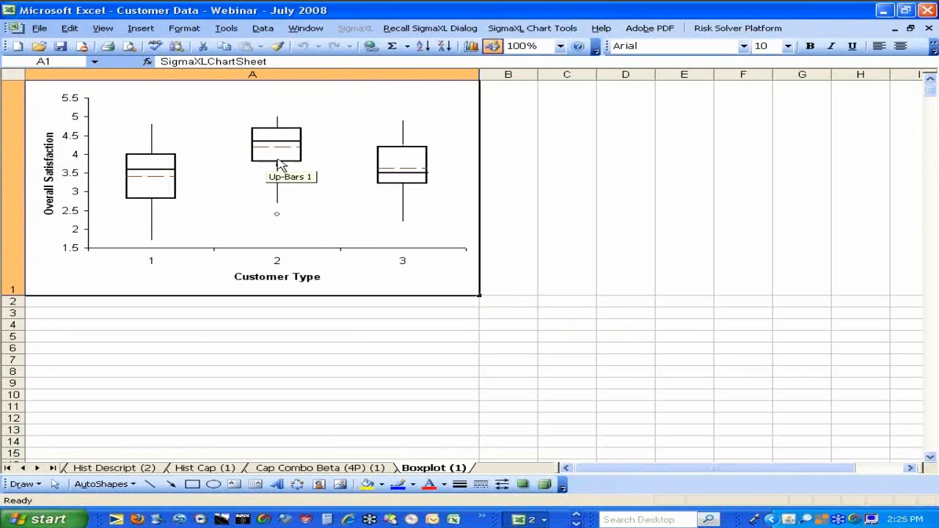
mouse_move(280, 168)
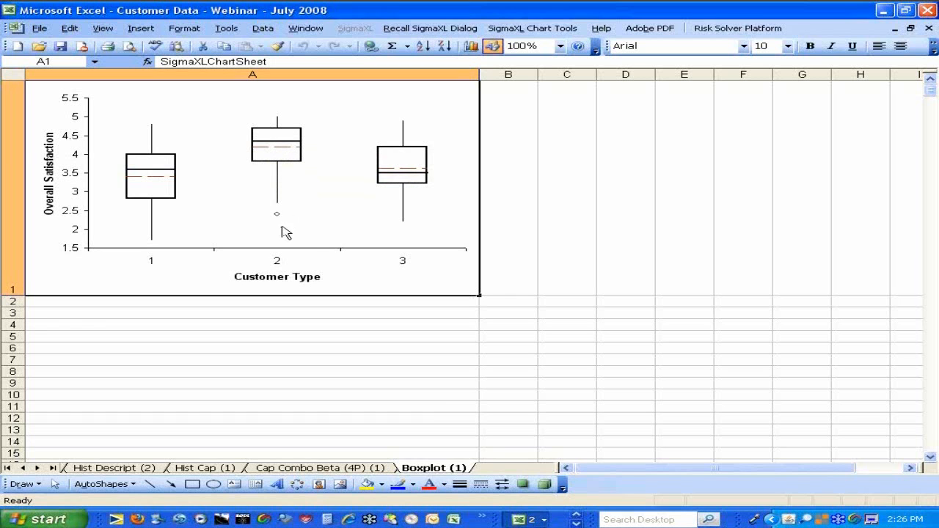
mouse_move(277, 216)
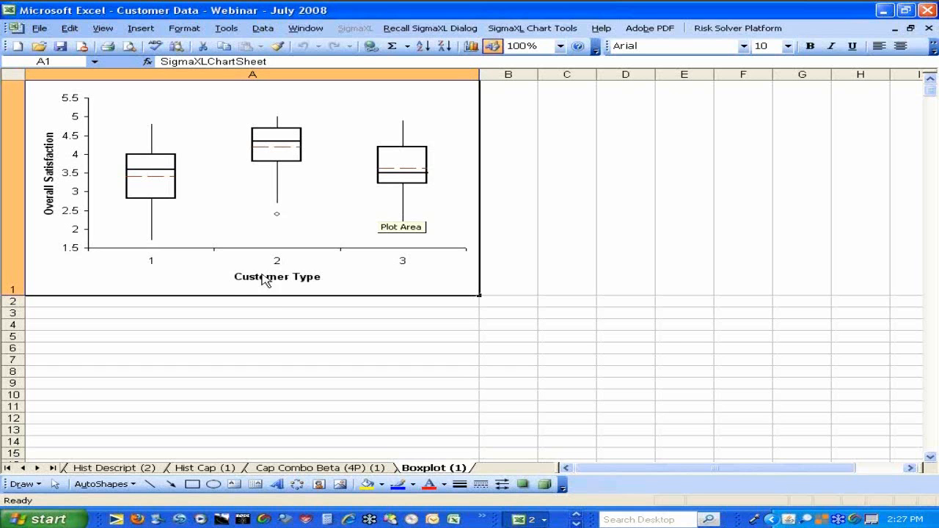
Start SigmaXL Multi-Vari Charts on the Sheet1 data and assign Overall Satisfaction as the numeric response (Y)
left_click(7, 467)
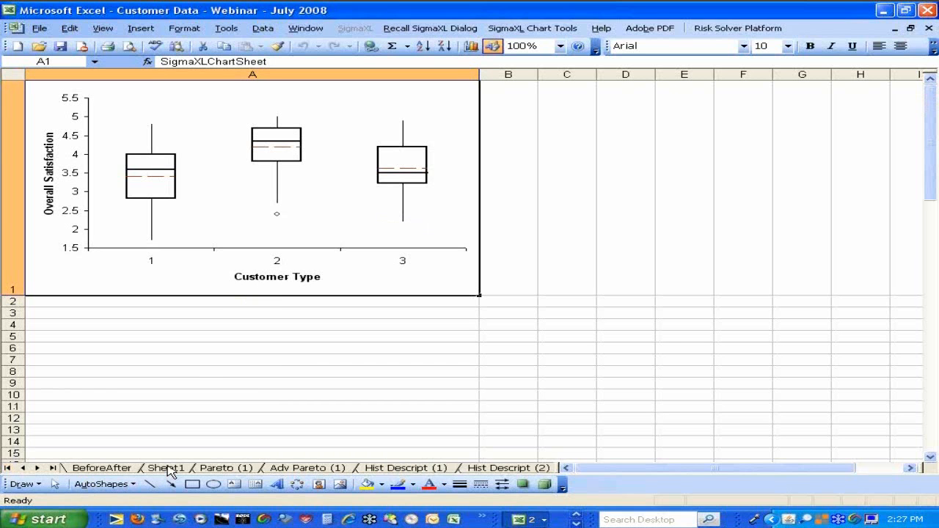
left_click(166, 467)
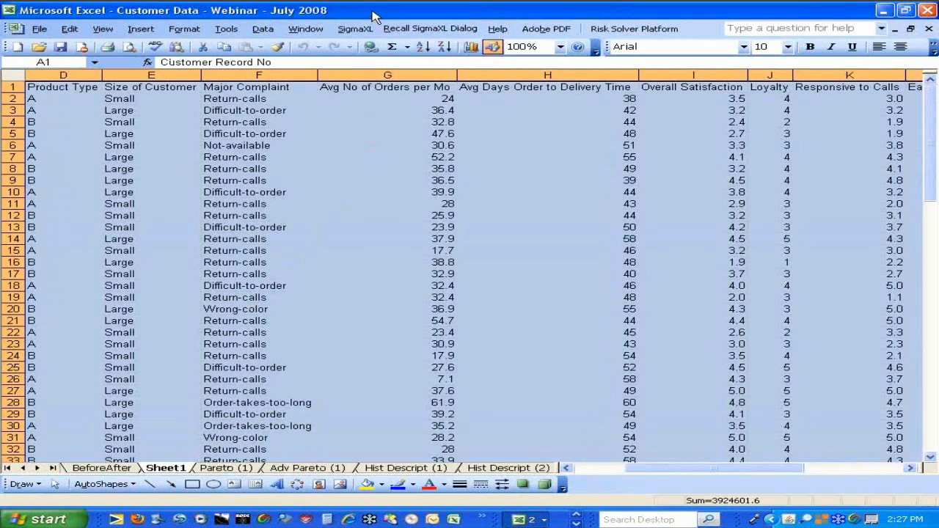
left_click(356, 30)
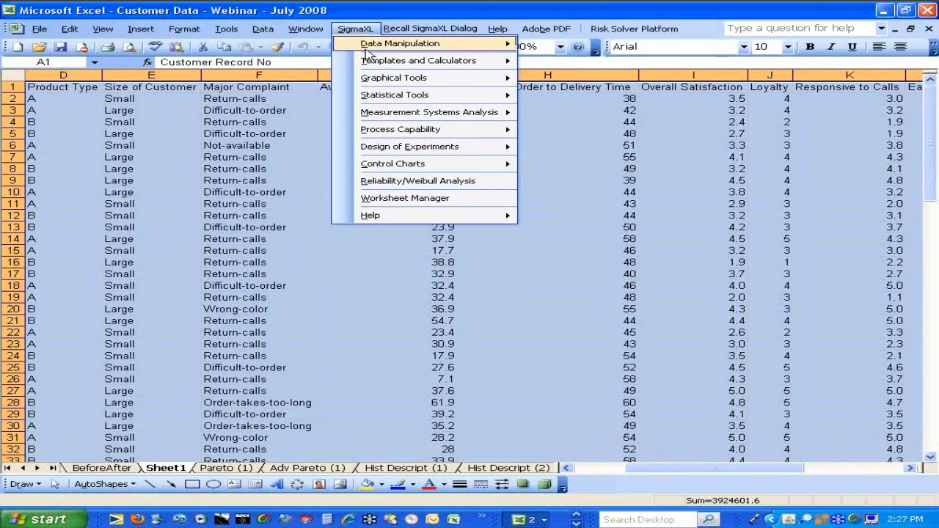
mouse_move(374, 80)
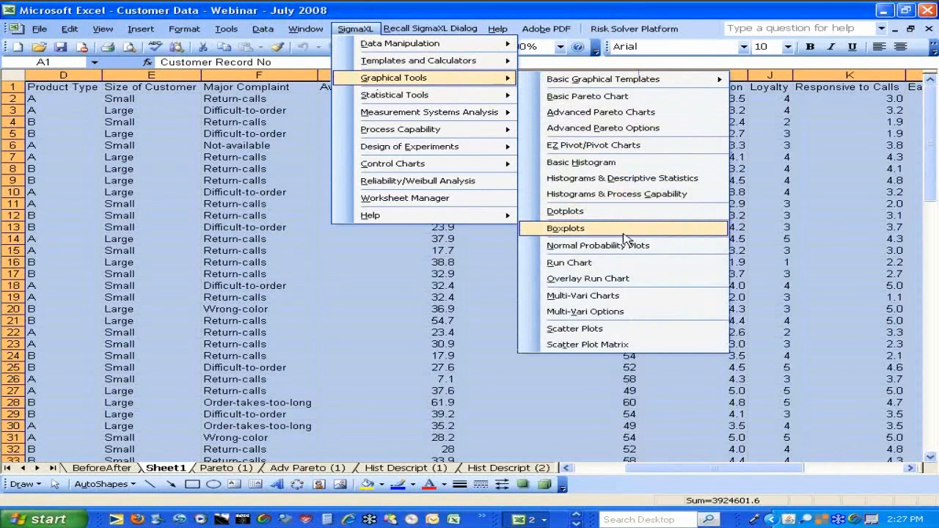
left_click(624, 297)
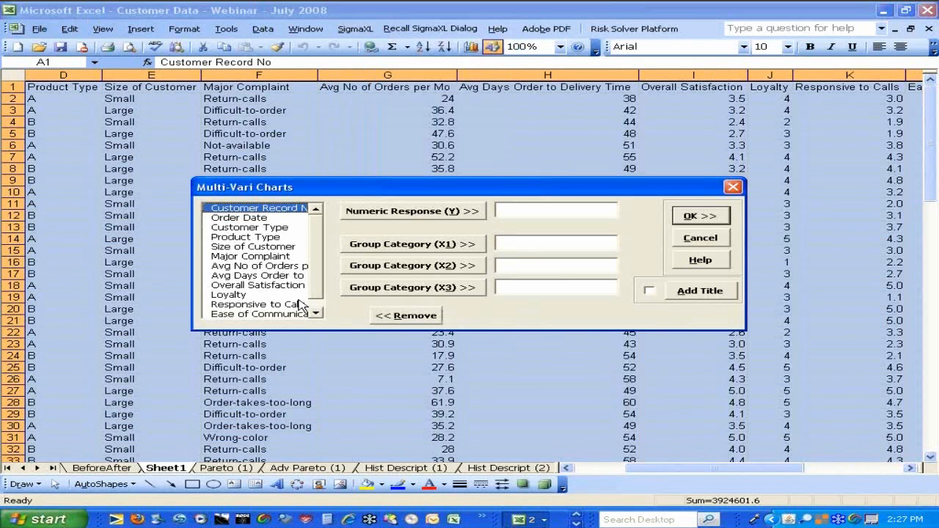
left_click(274, 285)
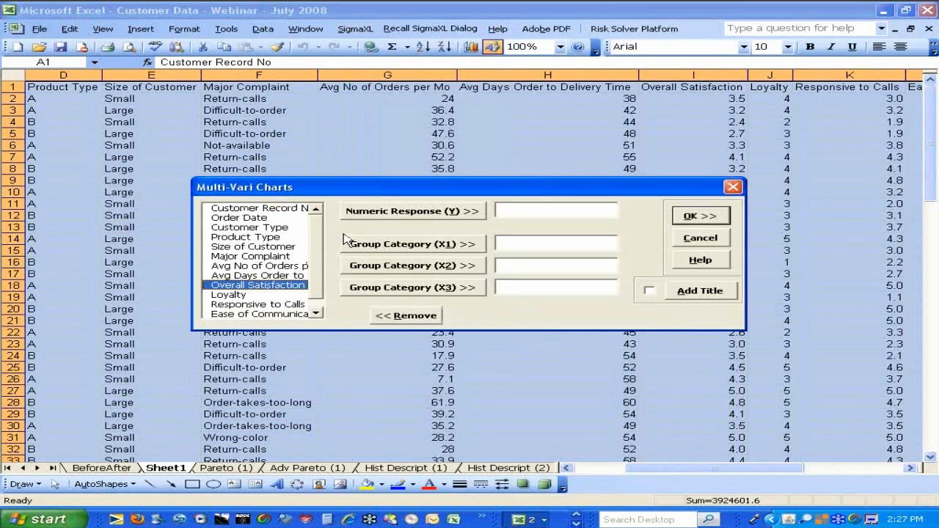
left_click(374, 212)
Assign Customer Type as X1, Product Type as X2 and Size of Customer as X3, and generate the multi-vari charts
left_click(250, 228)
left_click(412, 244)
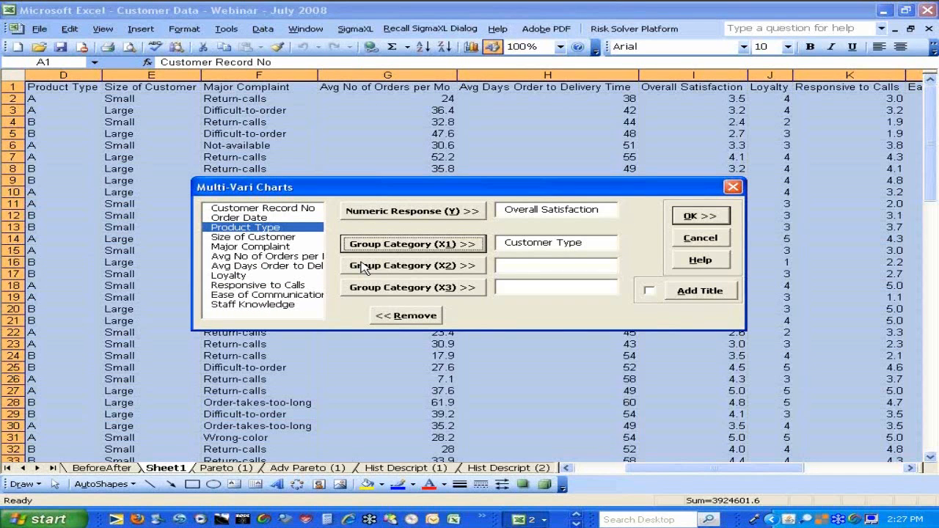
left_click(365, 268)
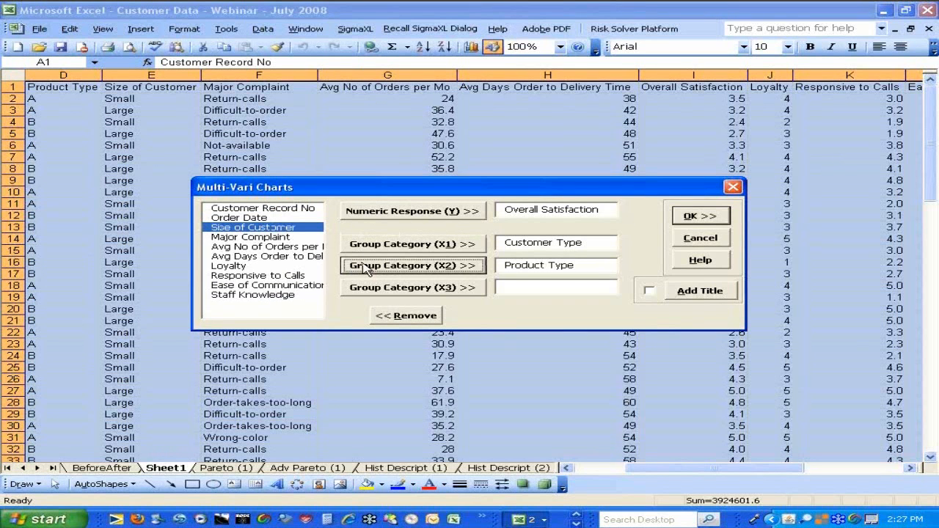
left_click(373, 289)
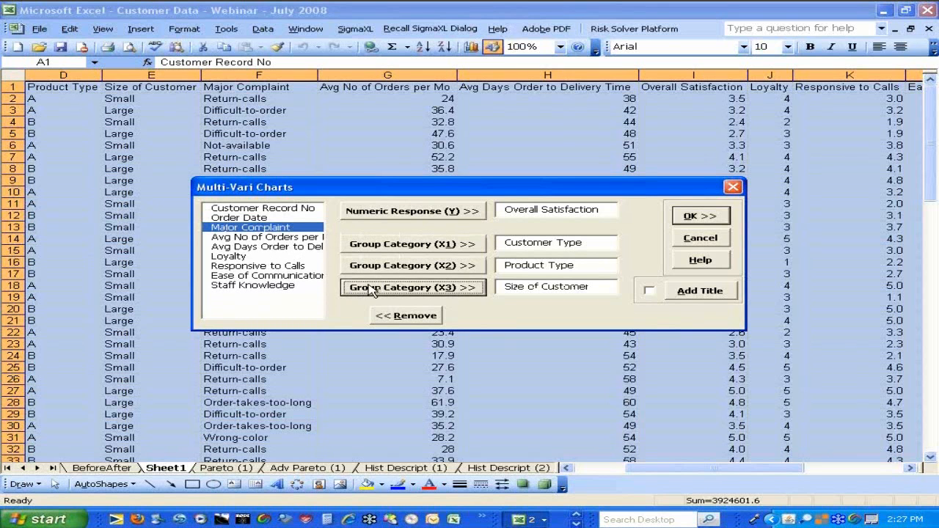
key("Return")
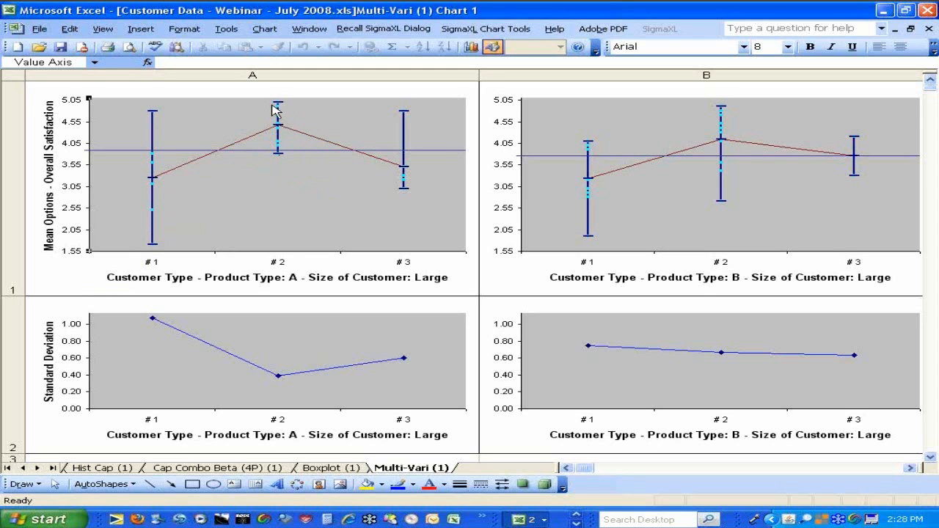
Examine the multi-vari mean and standard deviation charts across product types A and B for large and small customers
mouse_move(278, 161)
left_click(910, 468)
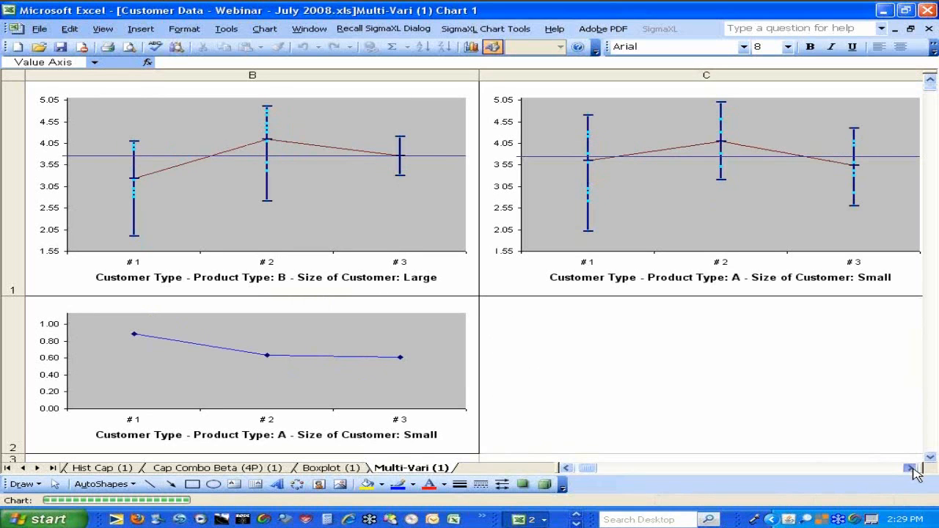
left_click(911, 468)
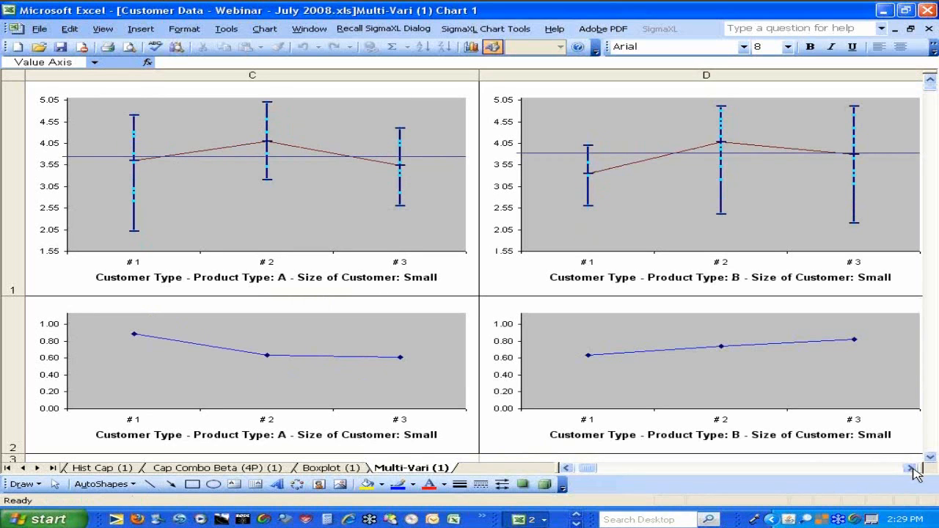
left_click(566, 468)
left_click(566, 468)
left_click(567, 468)
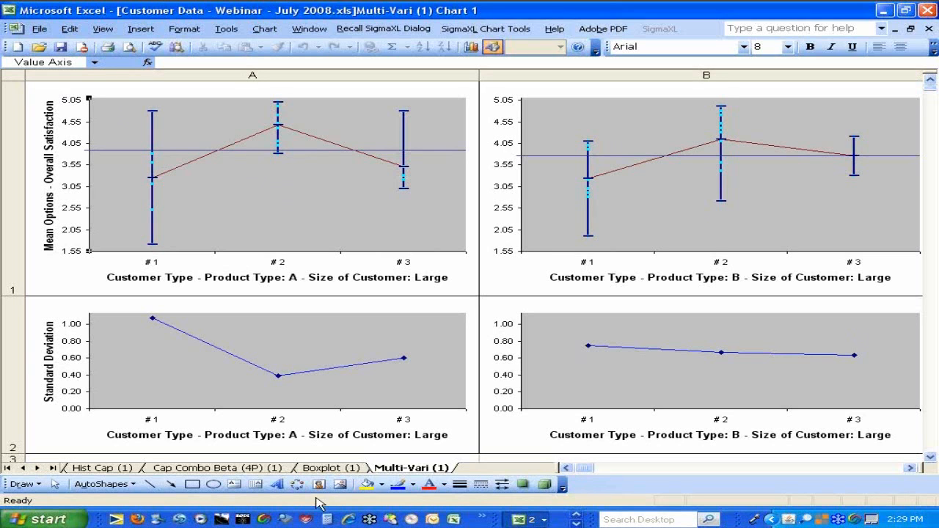
Start SigmaXL One-Way ANOVA & Means Matrix on the Sheet1 data, keeping the range A1:M101 with data labels
left_click(8, 468)
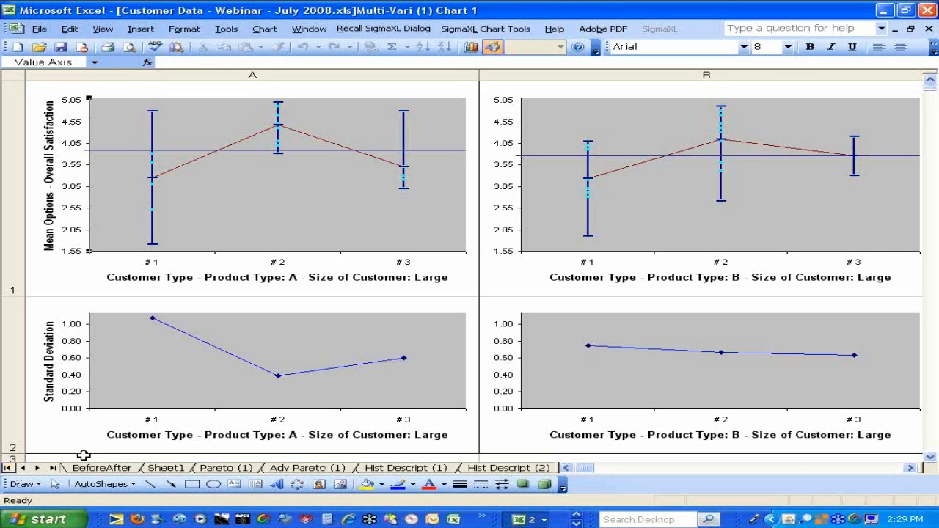
left_click(176, 469)
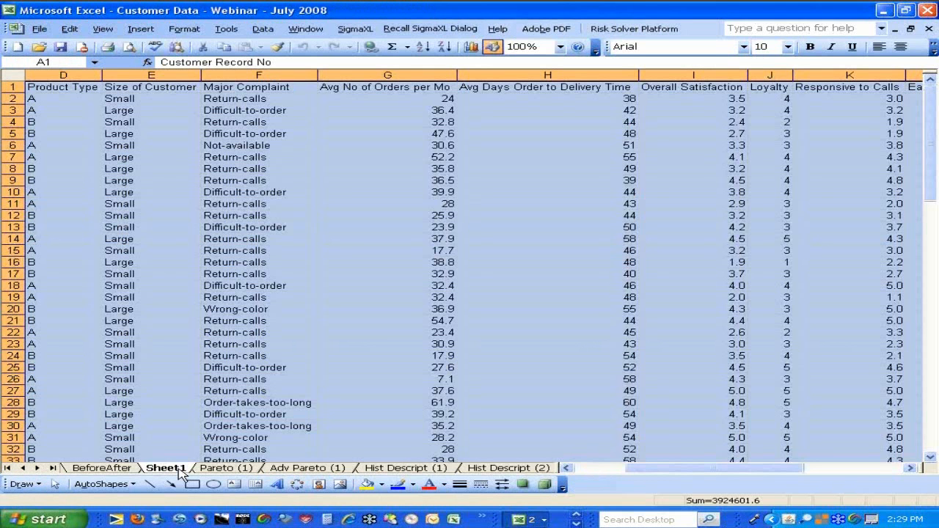
left_click(360, 30)
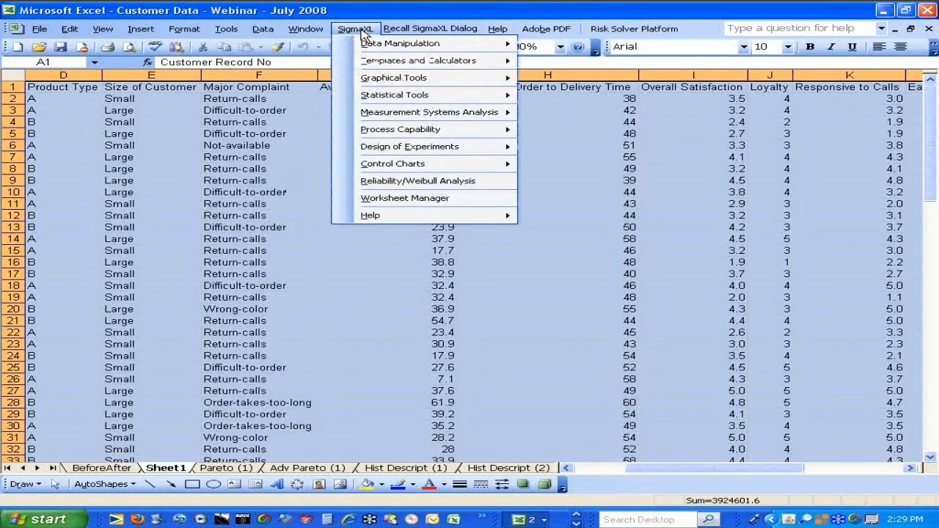
mouse_move(379, 101)
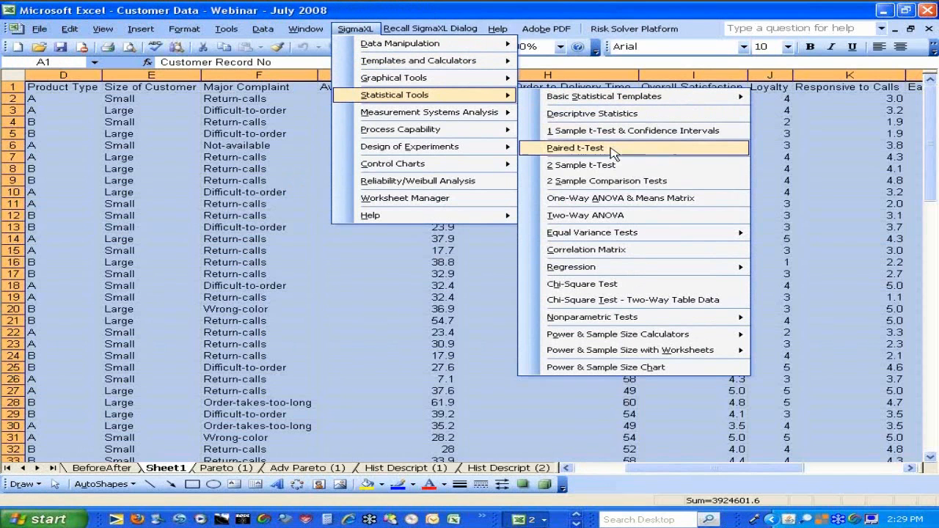
left_click(614, 204)
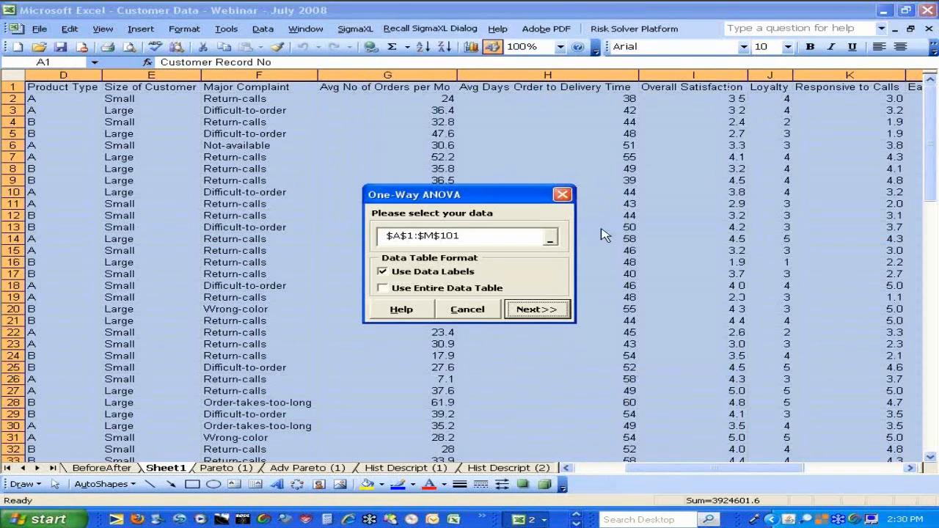
left_click(558, 315)
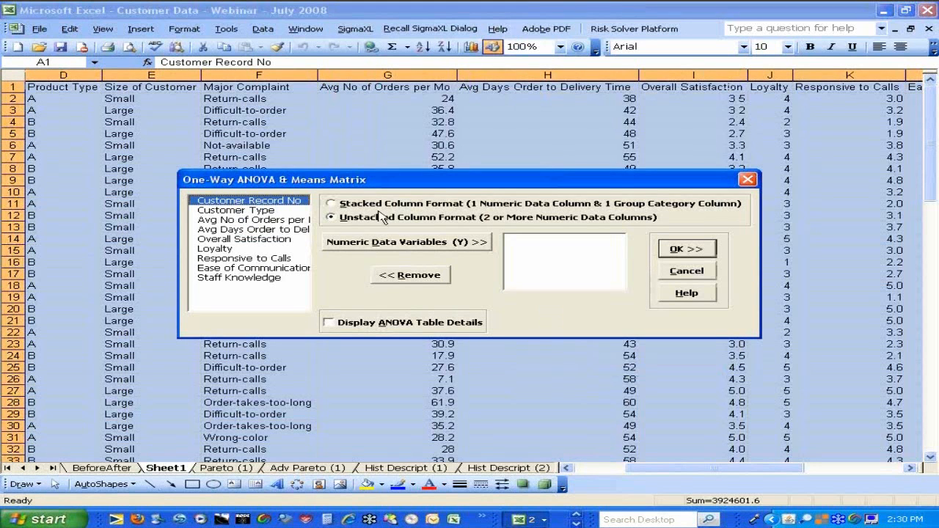
Use stacked column format with Overall Satisfaction as numeric data variable (Y) and Customer Type as group category (X), and run the ANOVA
left_click(381, 206)
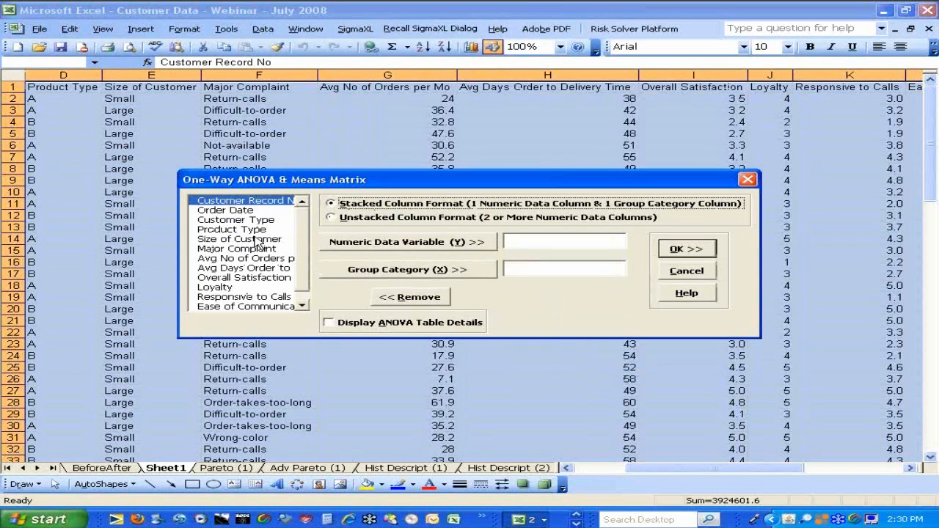
left_click(243, 278)
left_click(407, 242)
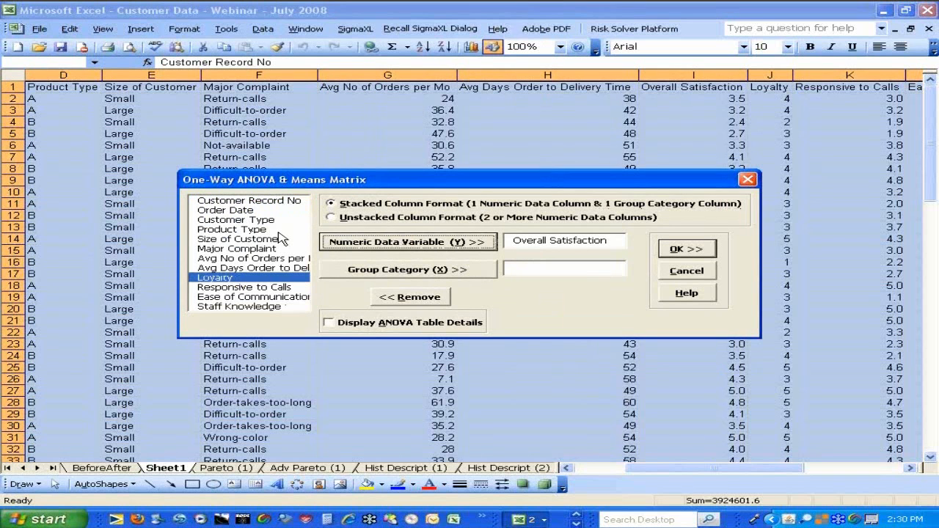
left_click(244, 220)
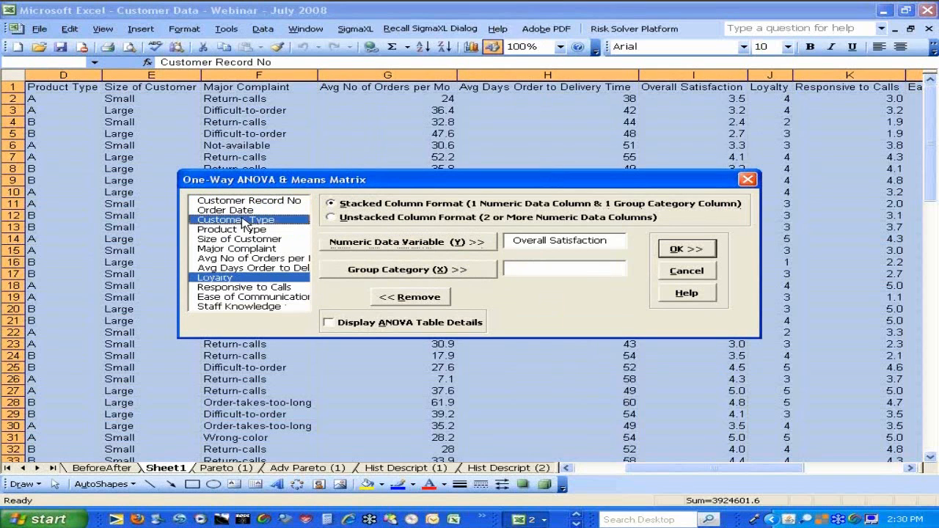
left_click(370, 270)
left_click(671, 251)
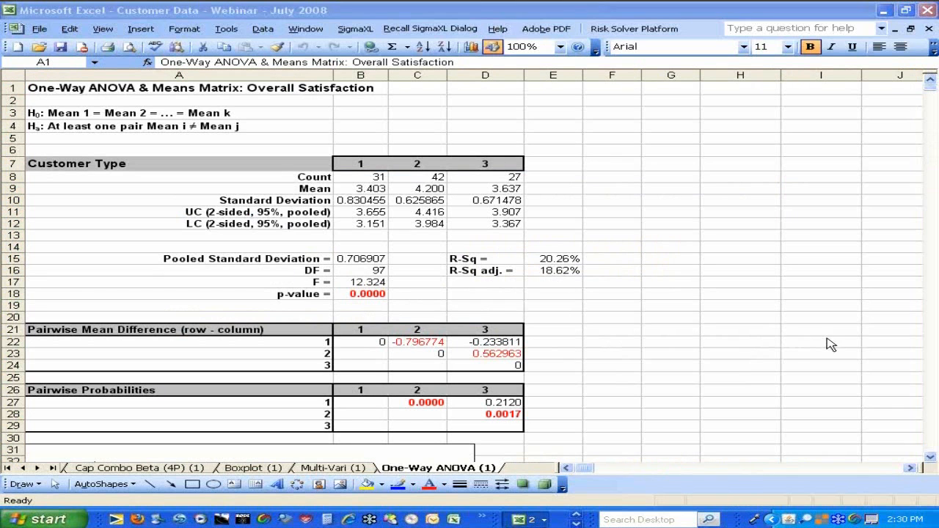
Examine the One-Way ANOVA report's p-value, R-squared, pairwise mean differences and probabilities, and the confidence interval chart of the customer type means
left_click(932, 459)
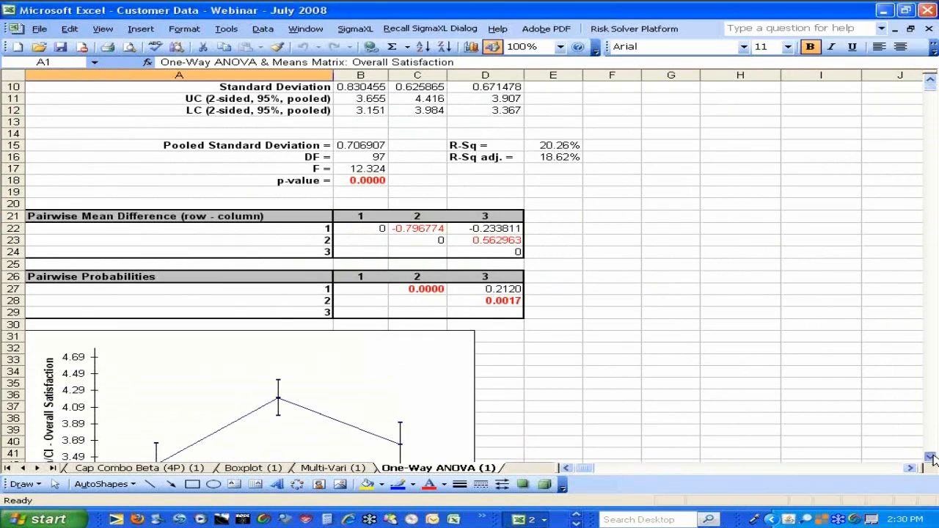
left_click(932, 459)
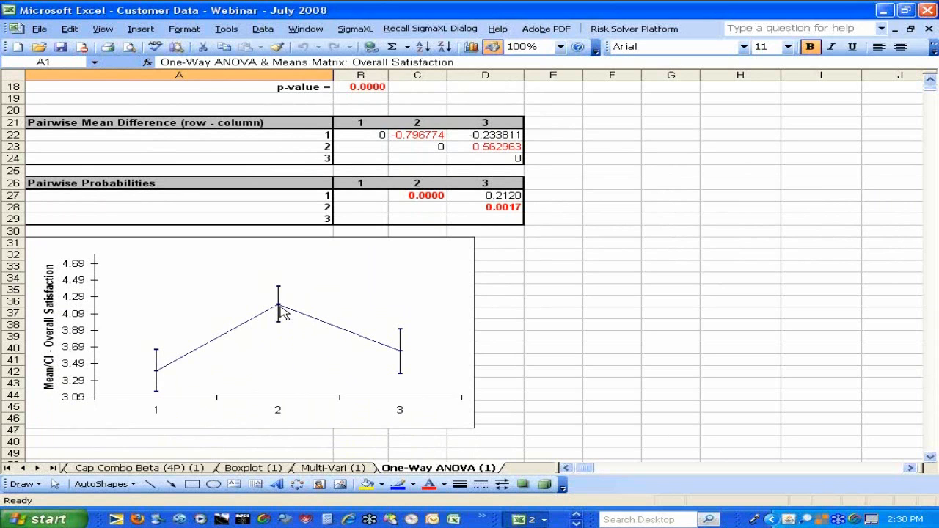
mouse_move(283, 311)
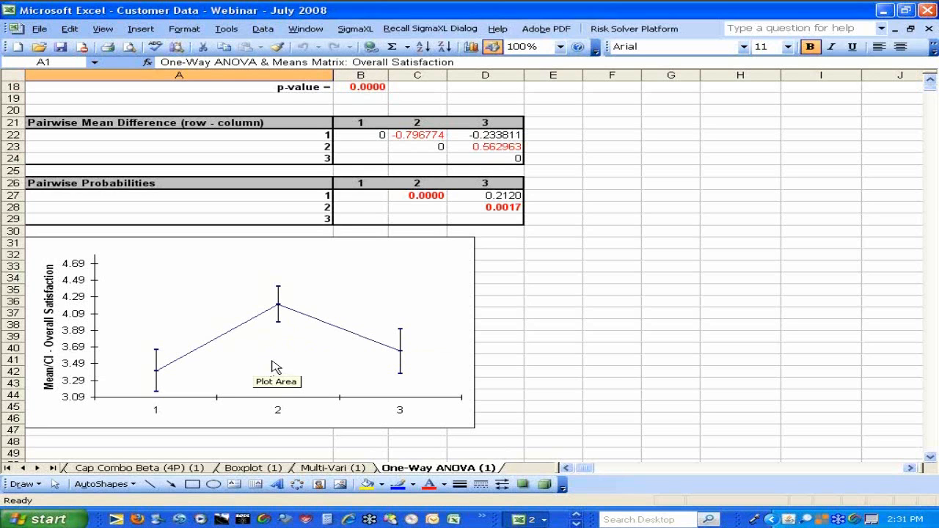
left_click(930, 81)
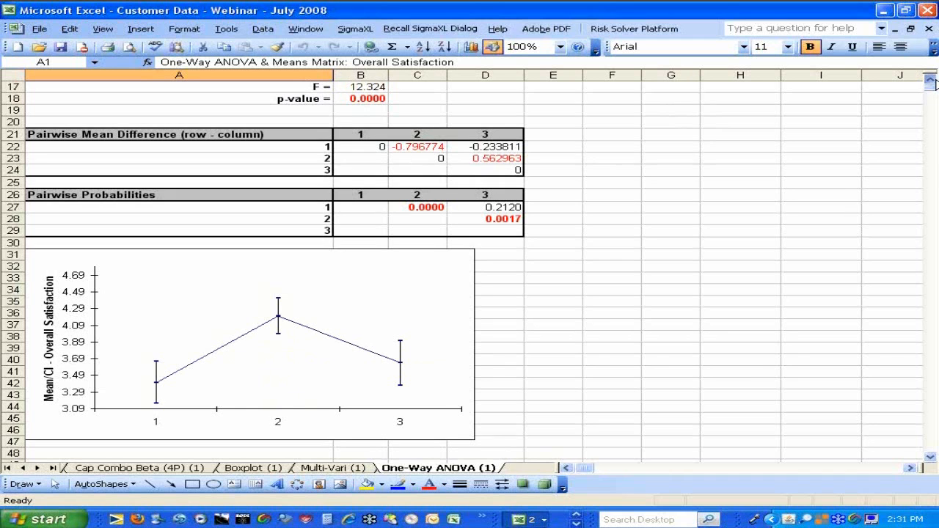
left_click(931, 81)
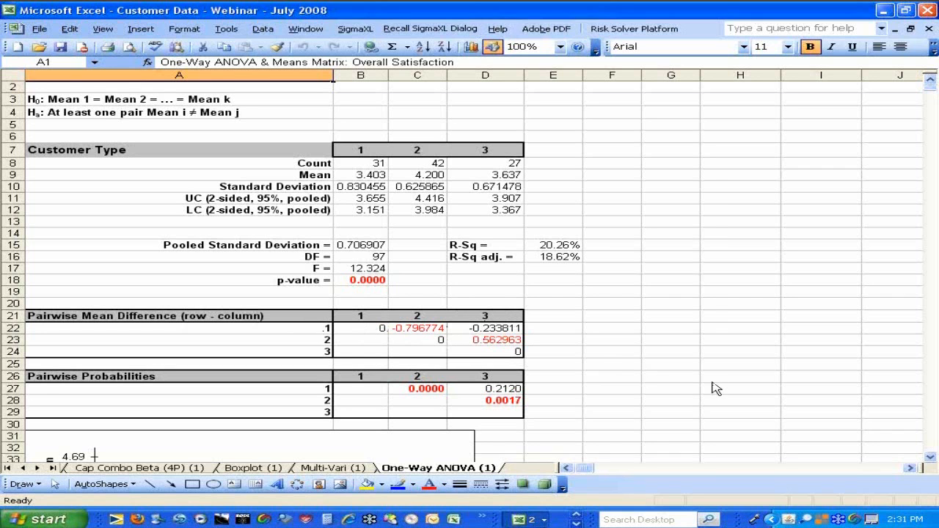
left_click(931, 458)
left_click(931, 459)
left_click(932, 459)
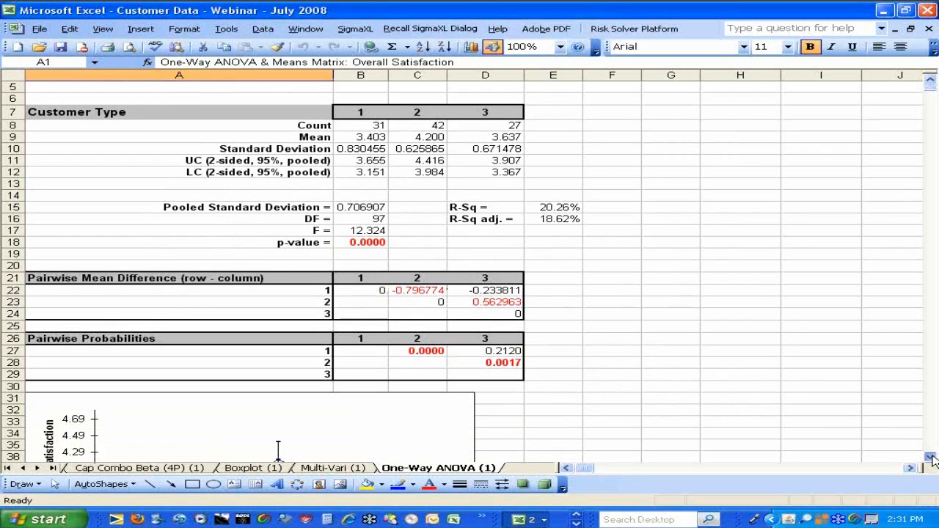
left_click(931, 458)
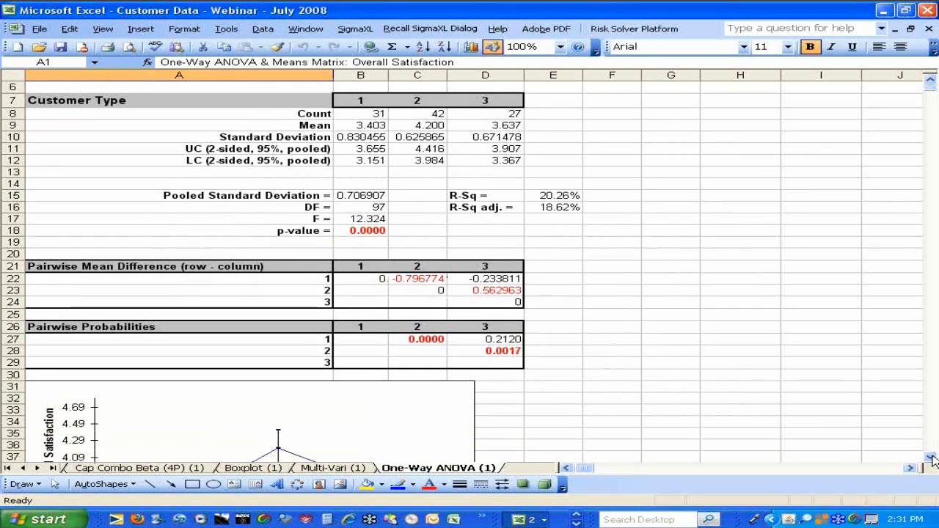
left_click(932, 458)
left_click(932, 459)
left_click(932, 459)
left_click(932, 458)
left_click(932, 459)
left_click(931, 458)
left_click(932, 459)
left_click(932, 458)
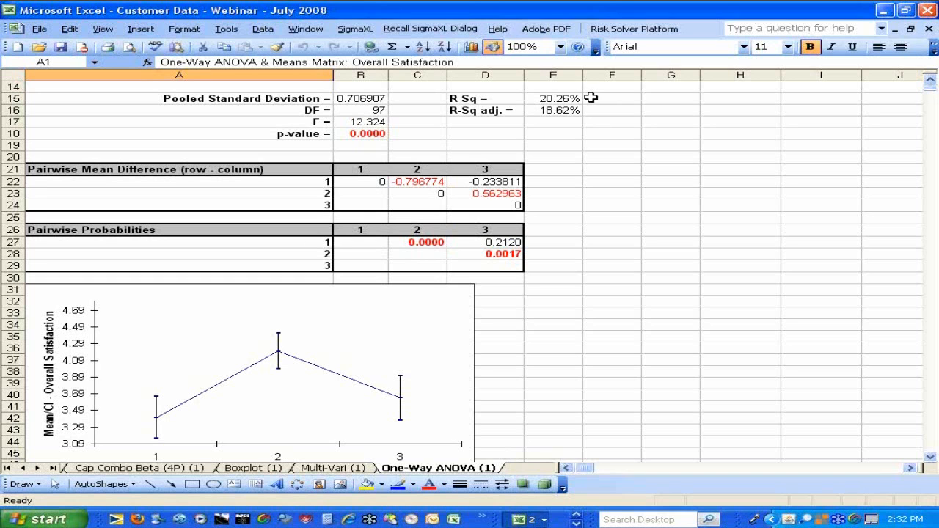
Return to the customer data table on Sheet1
left_click(9, 468)
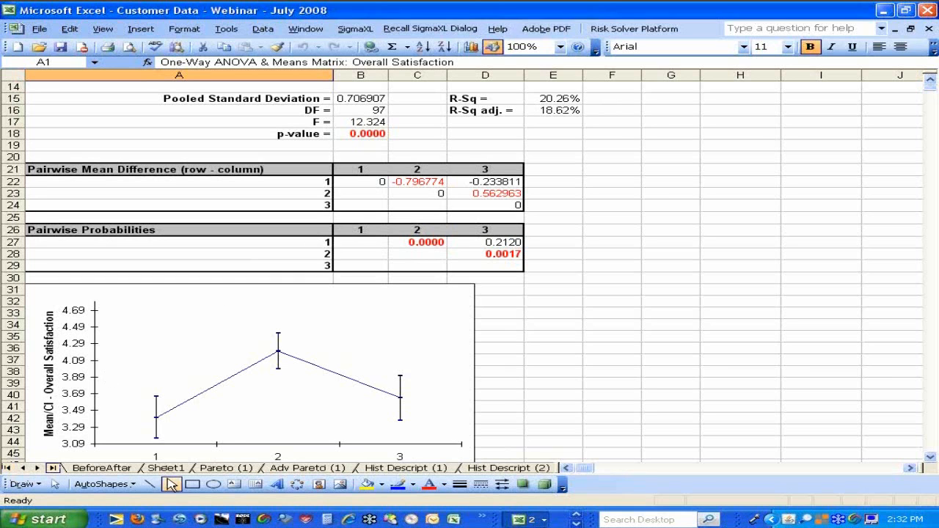
left_click(166, 469)
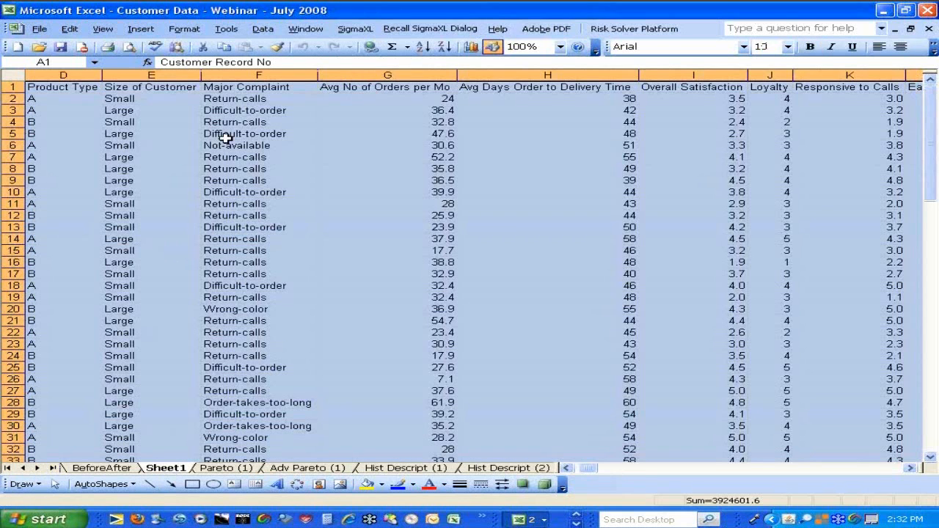
left_click(349, 29)
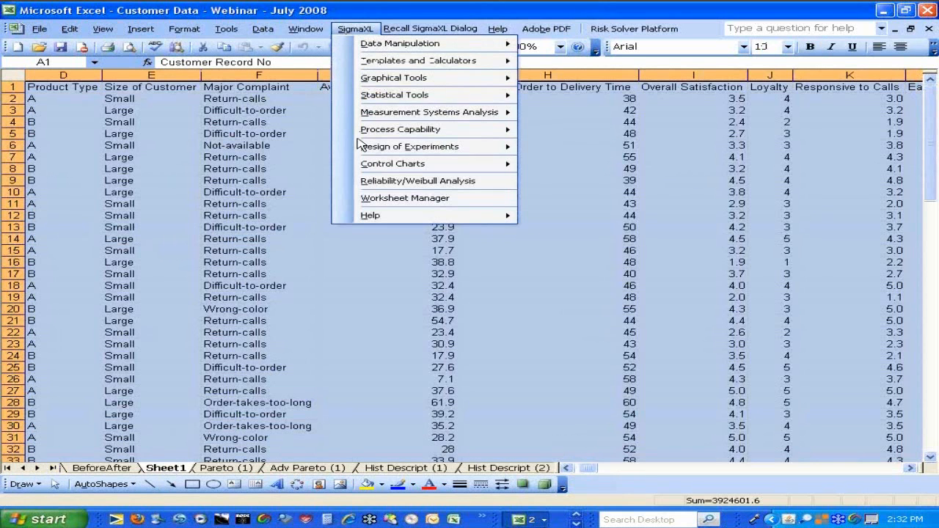
mouse_move(381, 81)
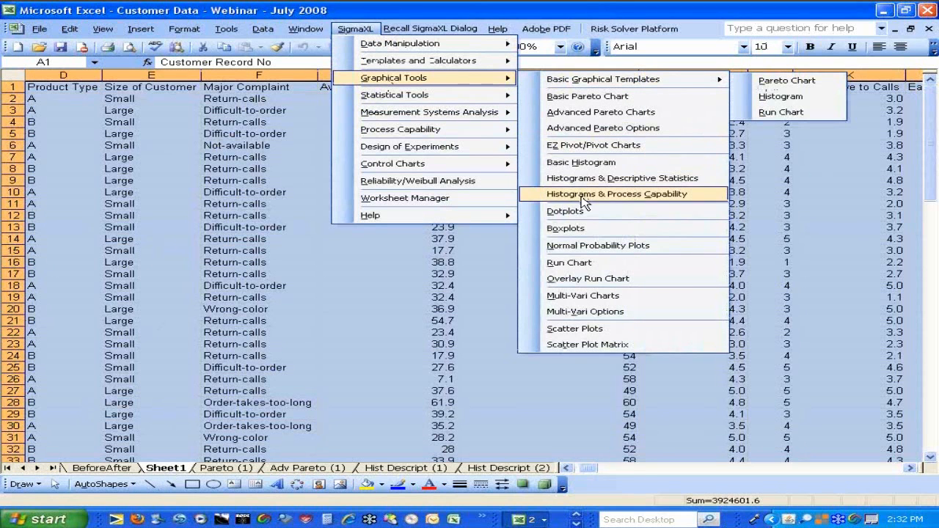
left_click(585, 345)
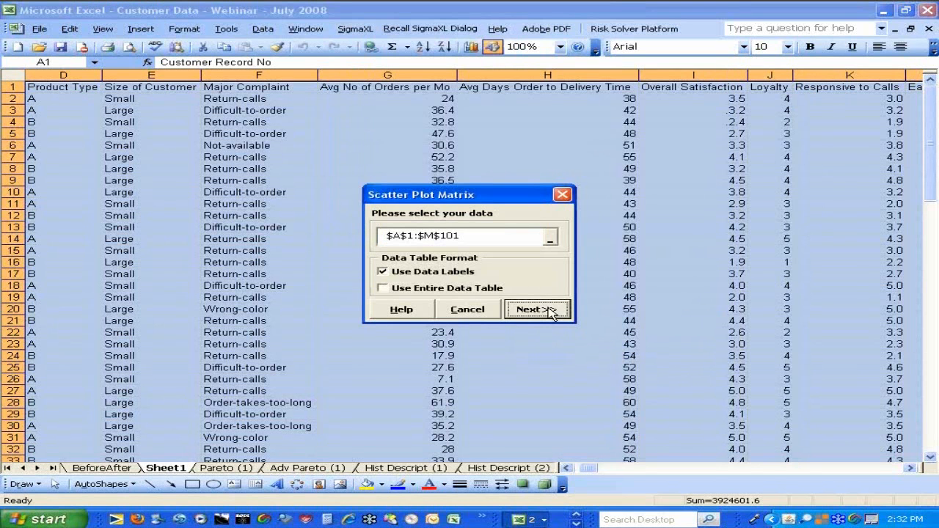
left_click(467, 309)
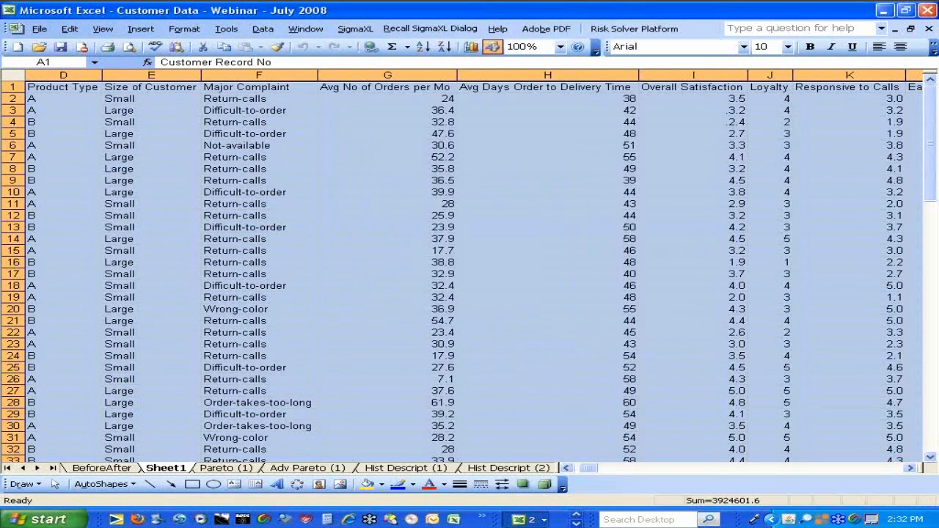
Start SigmaXL Scatter Plots on the Sheet1 data and assign Overall Satisfaction as the numeric response (Y)
left_click(352, 29)
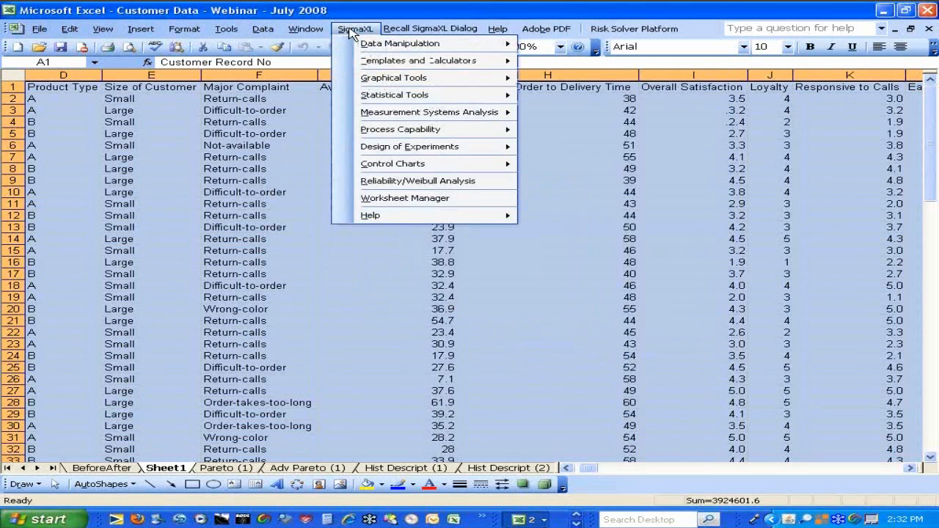
mouse_move(376, 77)
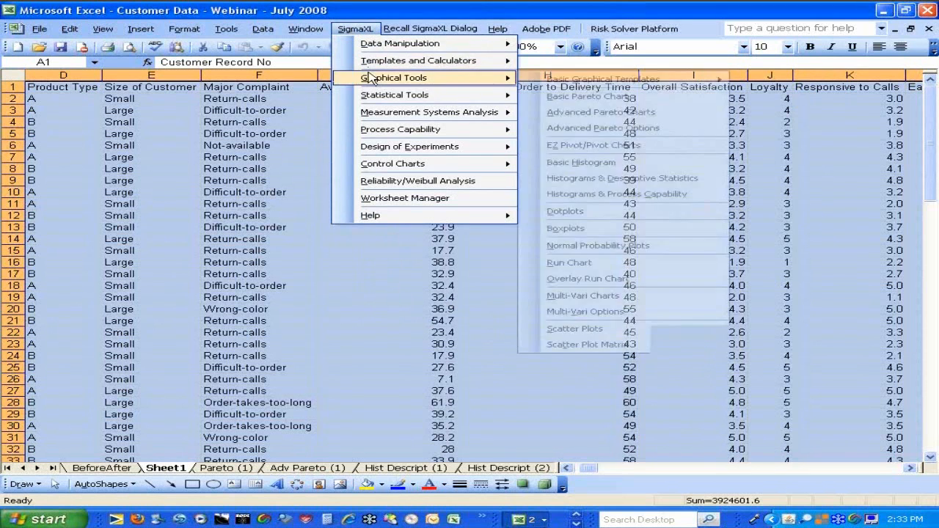
left_click(587, 329)
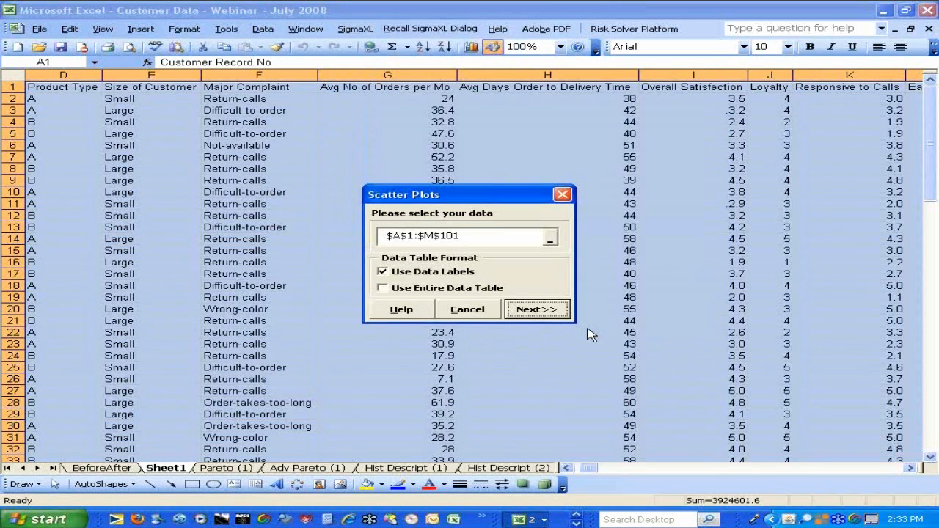
left_click(536, 309)
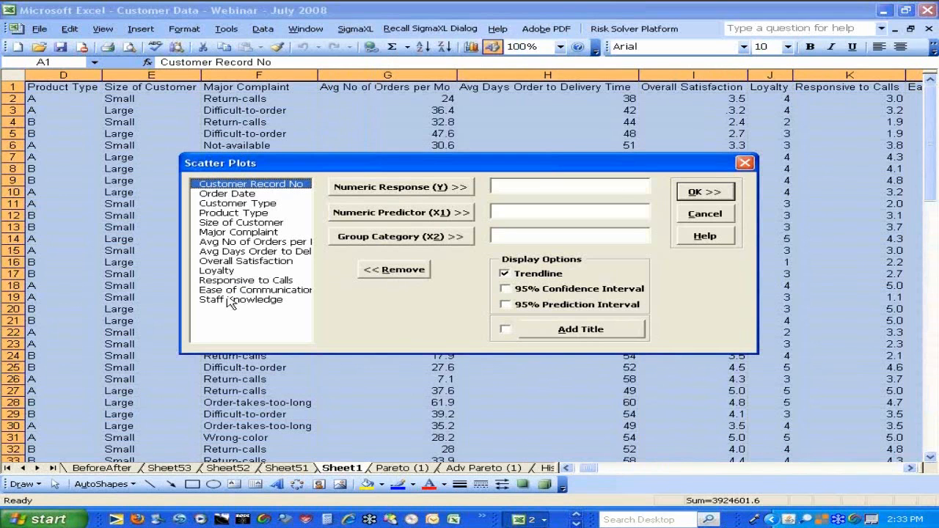
left_click(243, 261)
left_click(383, 187)
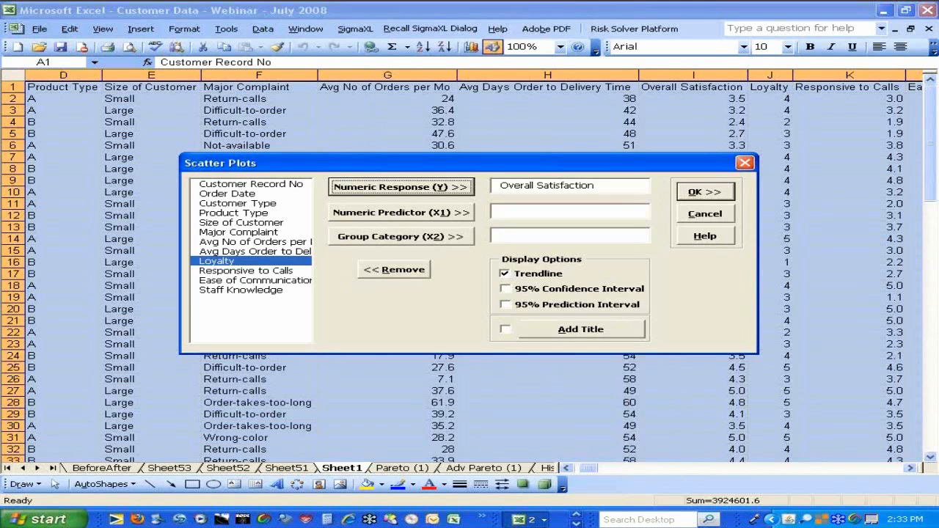
Assign Avg Days Order to Delivery Time as predictor X1 and Customer Type as group category X2, and generate the scatter plots with trendlines
left_click(273, 252)
left_click(374, 212)
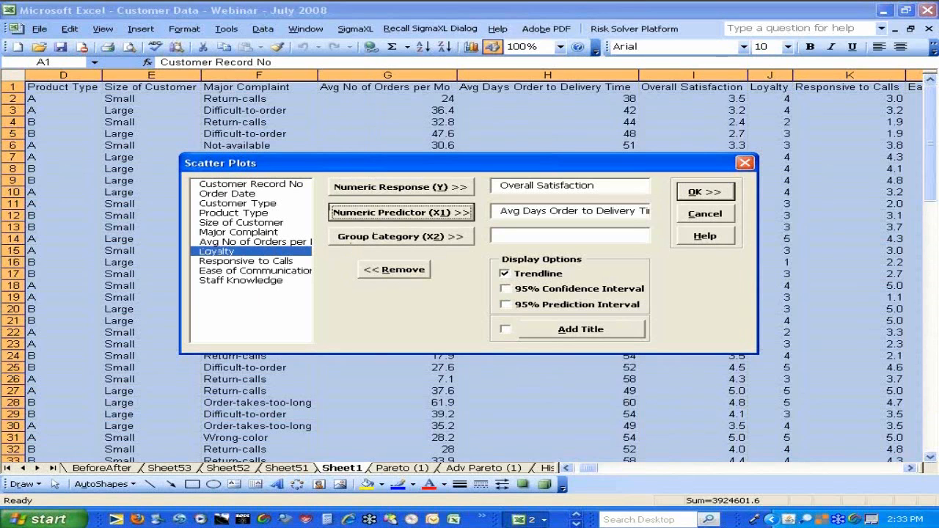
left_click(257, 205)
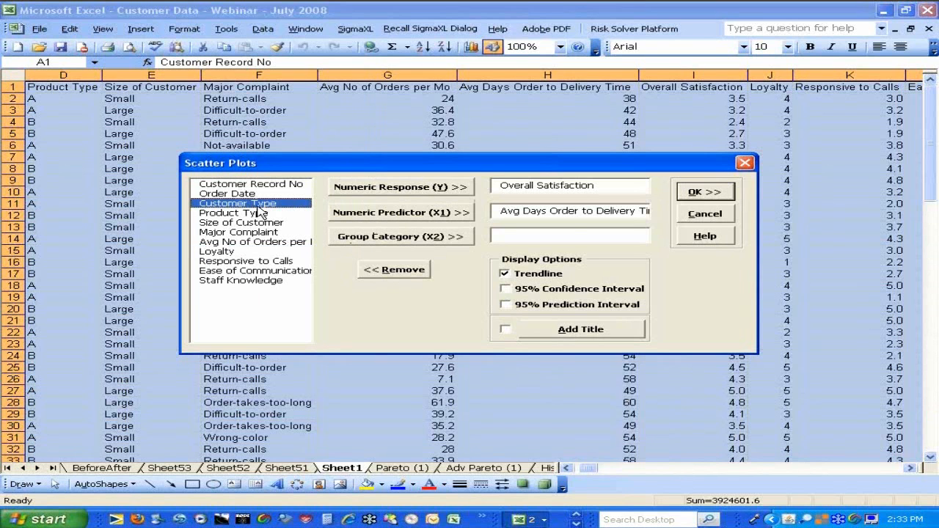
left_click(354, 239)
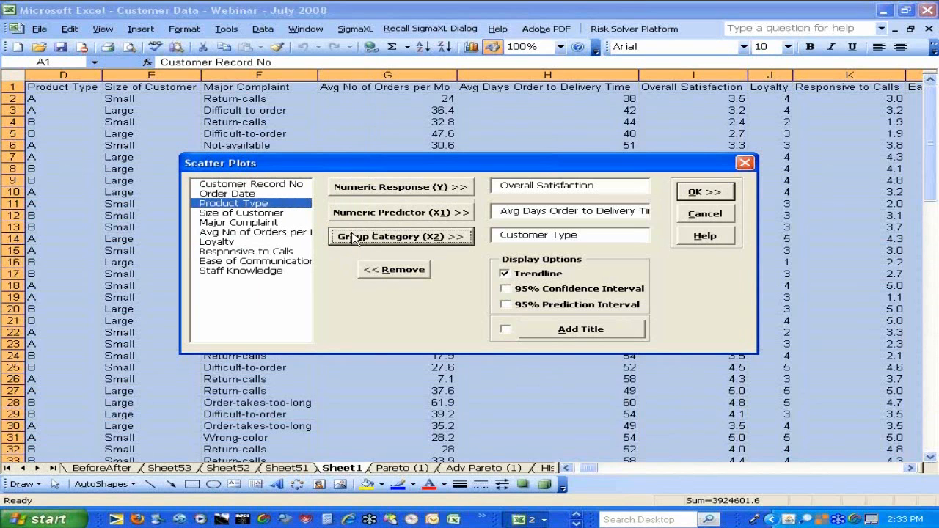
left_click(693, 194)
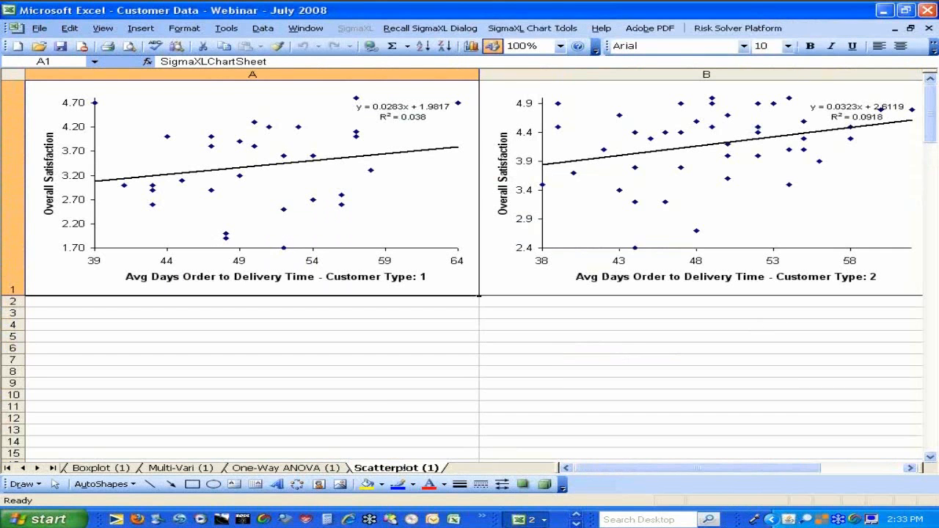
left_click(913, 468)
left_click(912, 468)
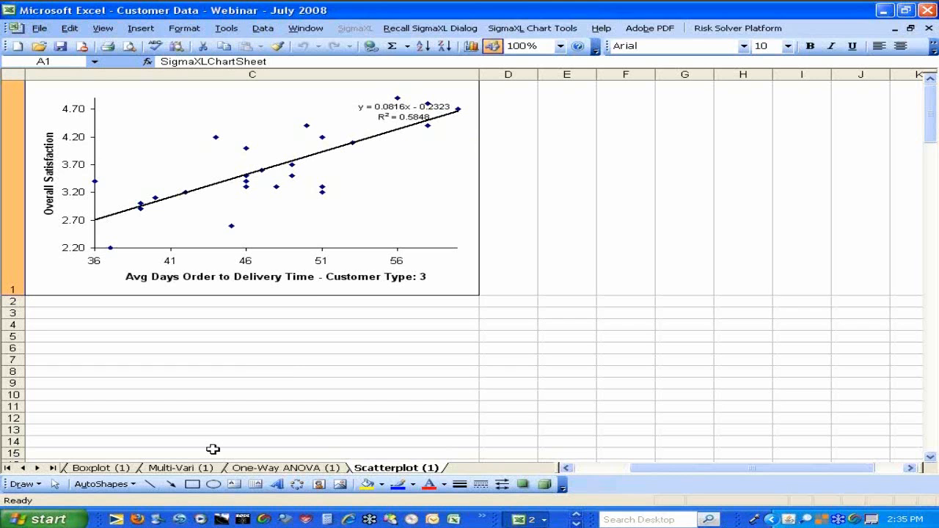
Return to the customer data on Sheet1 and start a SigmaXL Scatter Plot Matrix on the whole table
left_click(10, 468)
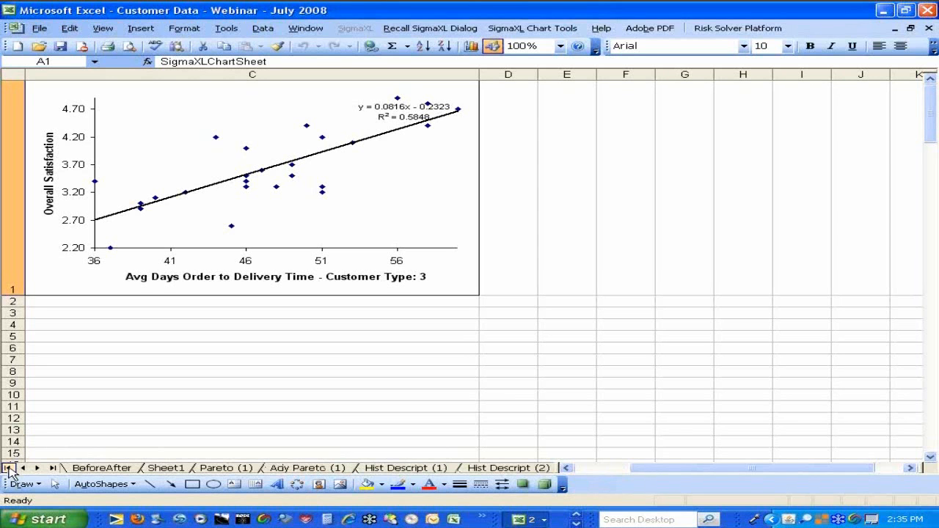
left_click(167, 469)
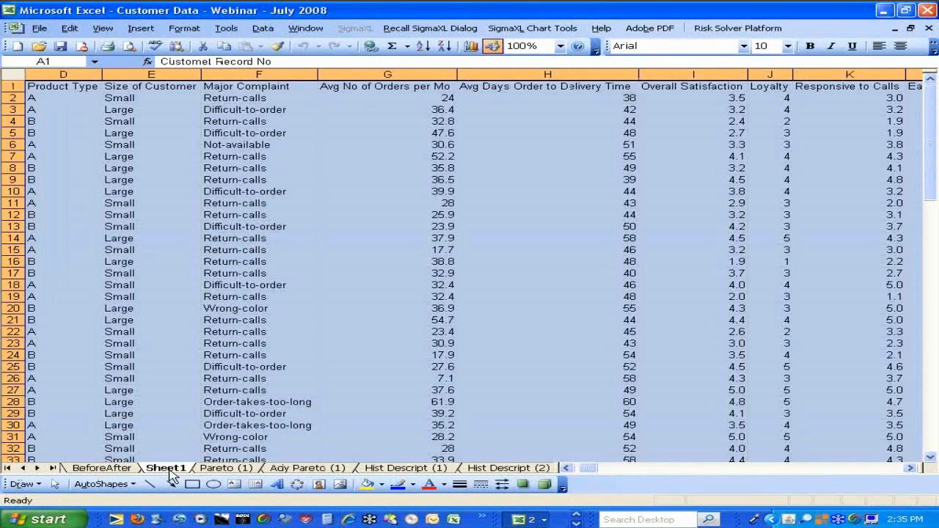
left_click(351, 30)
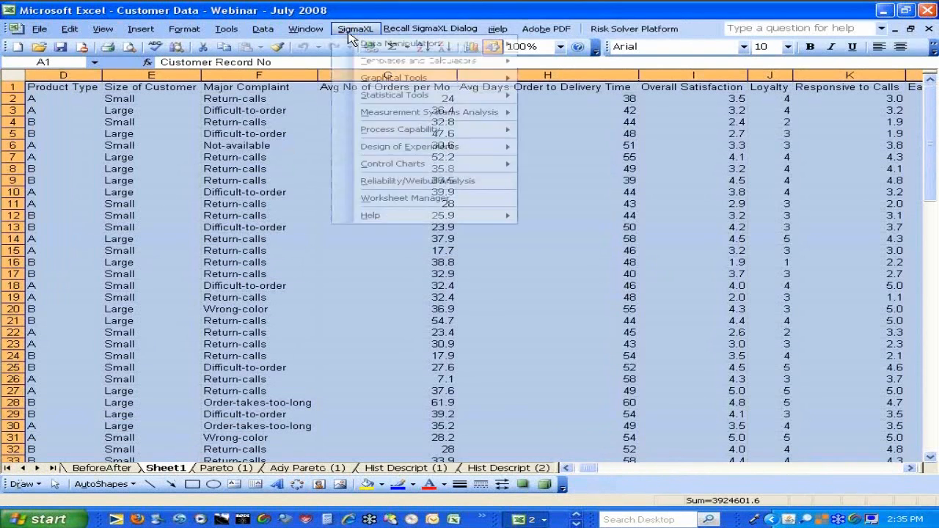
mouse_move(363, 87)
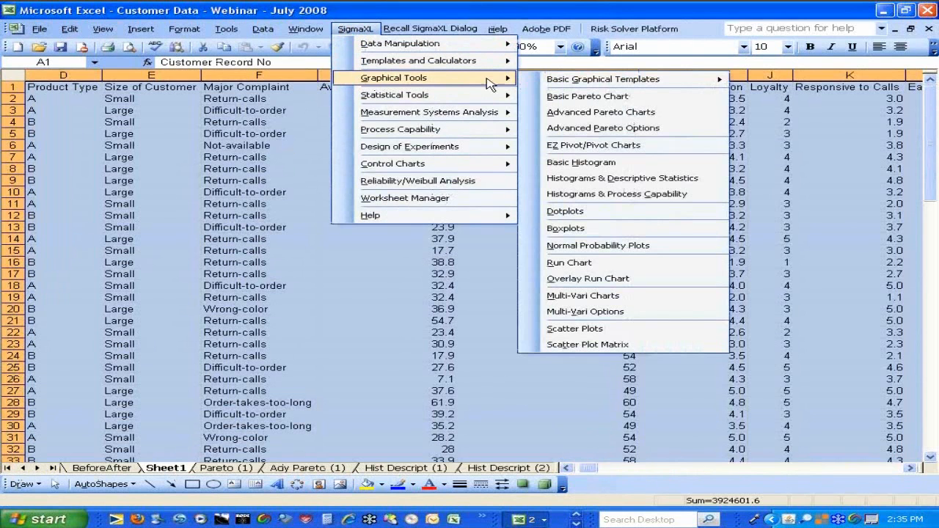
left_click(569, 345)
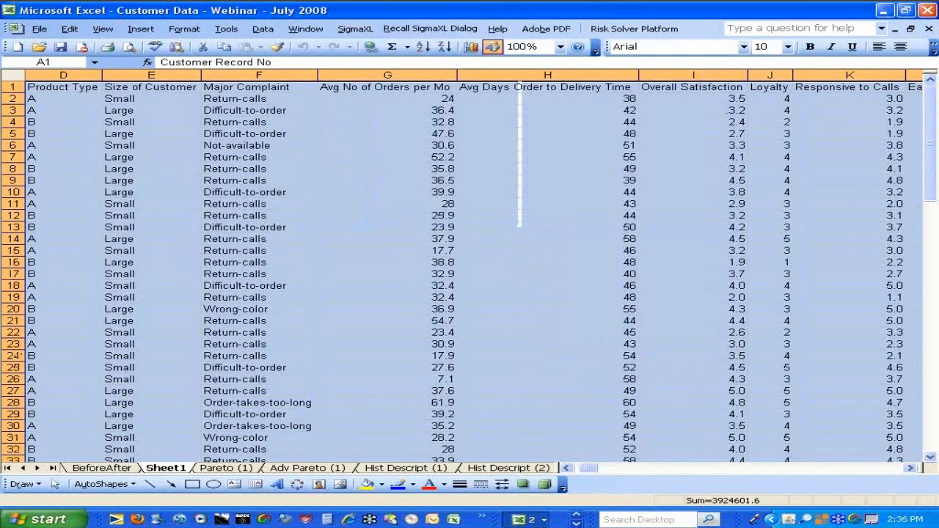
left_click(539, 308)
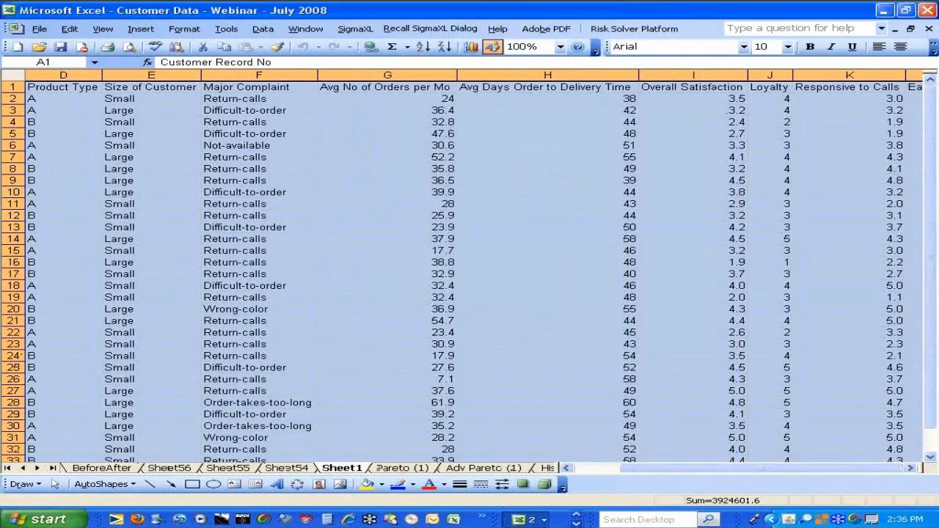
Assign the seven variables from Avg No of Orders per Mo to Staff Knowledge as numeric data and generate the matrix with trendlines
left_click(251, 229)
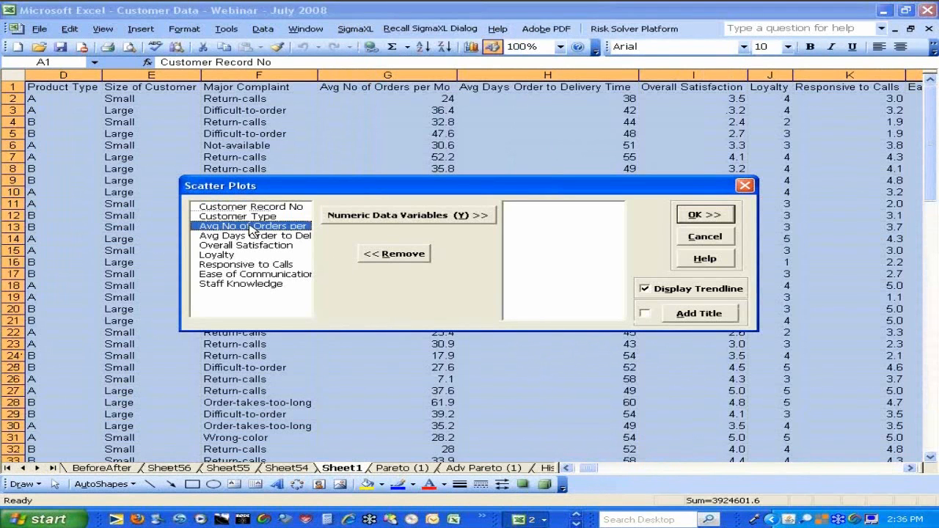
left_click(243, 288, "shift")
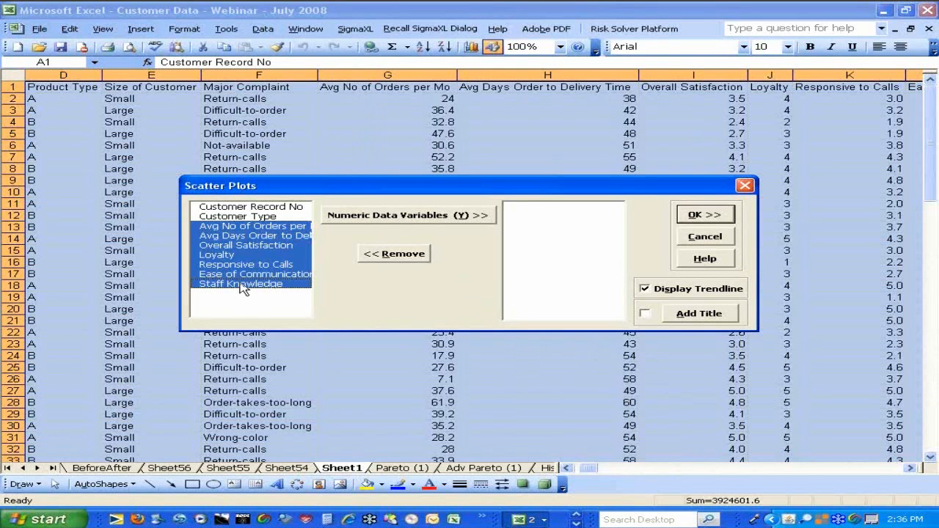
left_click(380, 217)
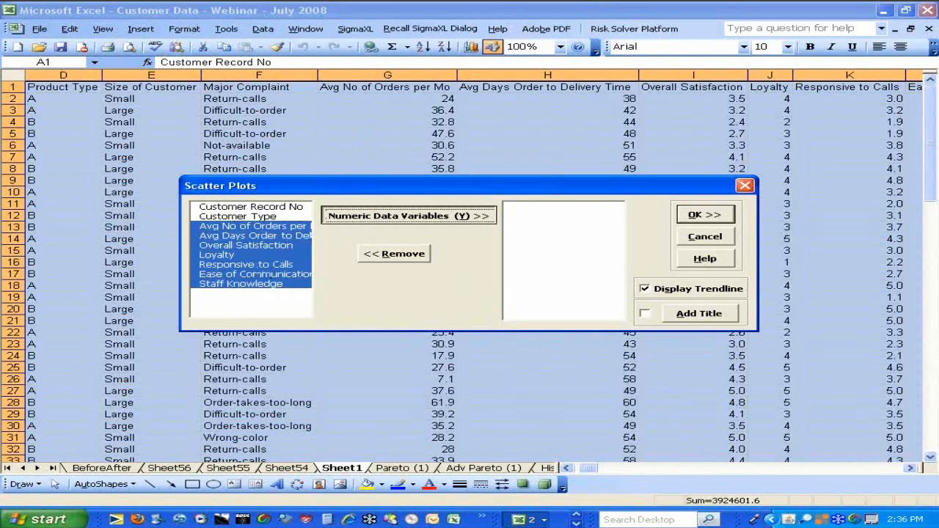
left_click(704, 216)
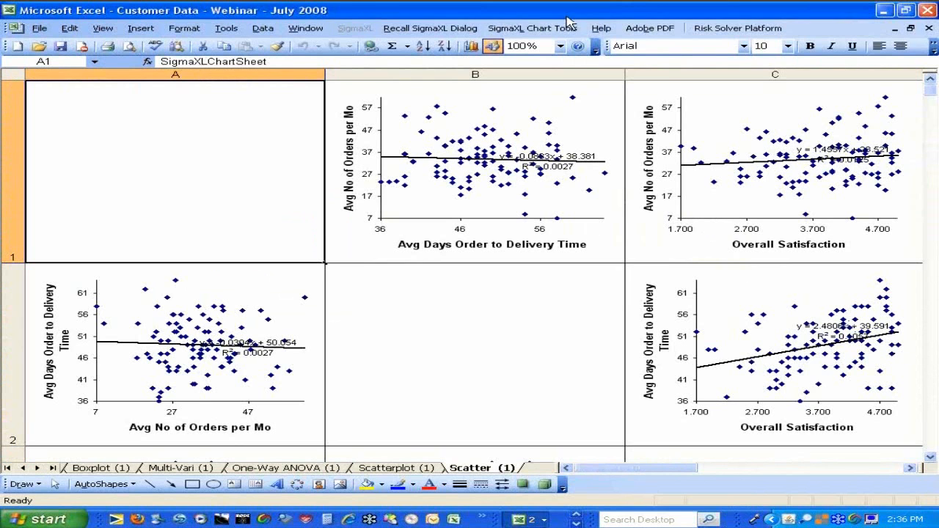
Survey the rows of the scatter plot matrix at 50% zoom and restore the sheet to 100%
left_click(560, 46)
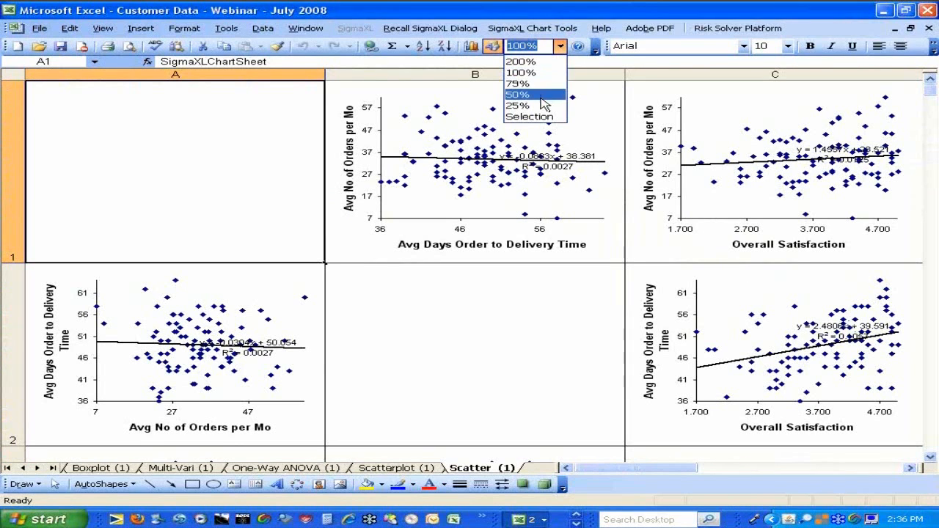
left_click(543, 95)
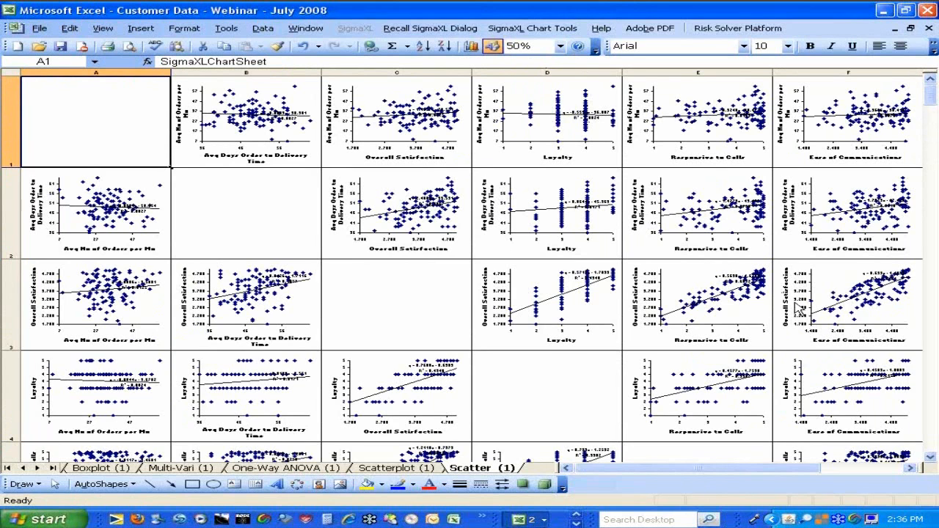
left_click(930, 457)
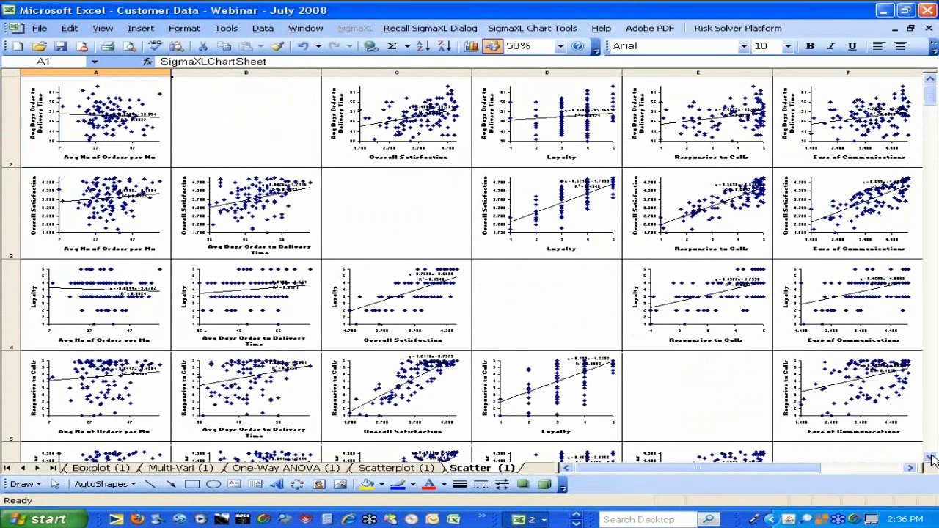
left_click(930, 457)
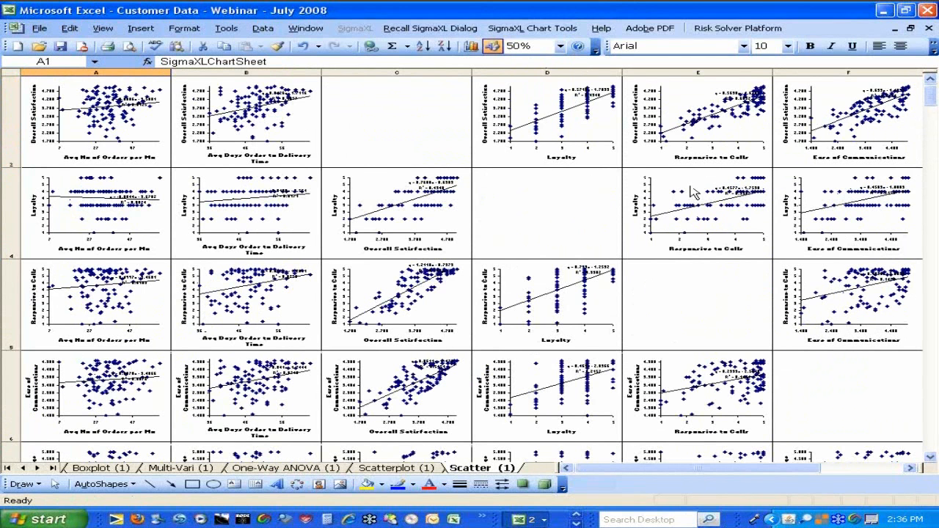
left_click(560, 45)
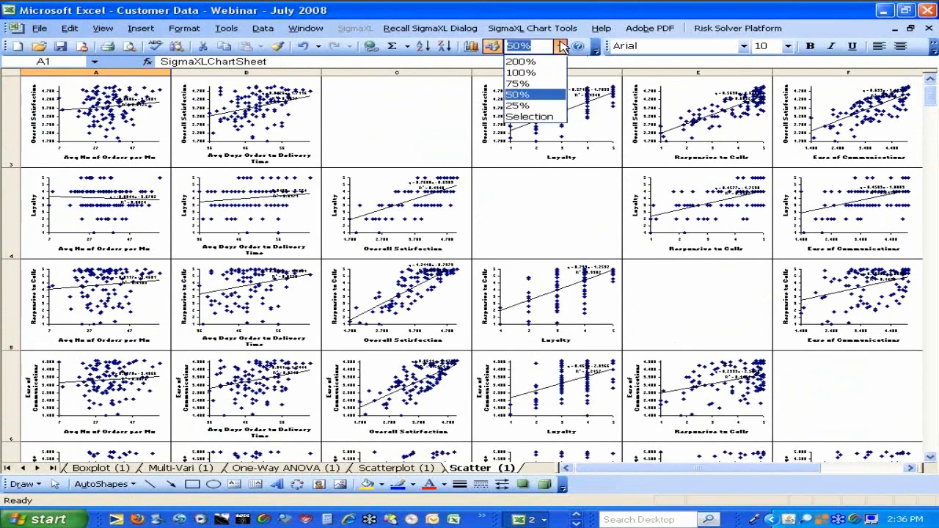
left_click(525, 73)
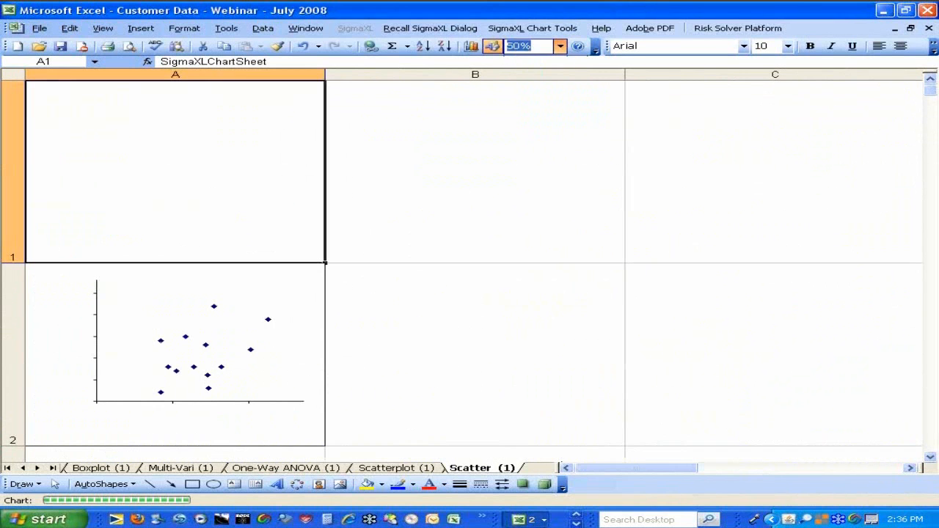
Move the trendline equation of the Overall Satisfaction versus Avg No of Orders per Mo plot to the plot's lower right, below the trendline
left_click(930, 461)
left_click(930, 461)
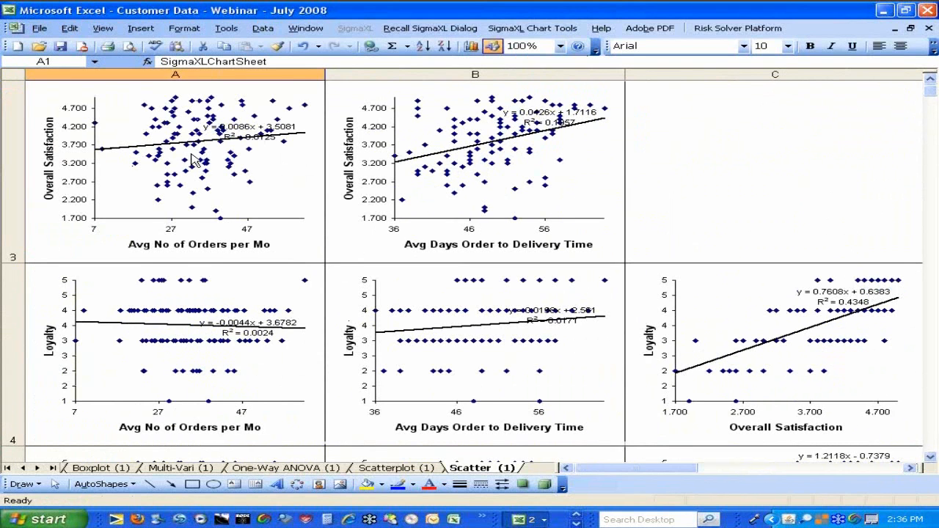
left_click(271, 132)
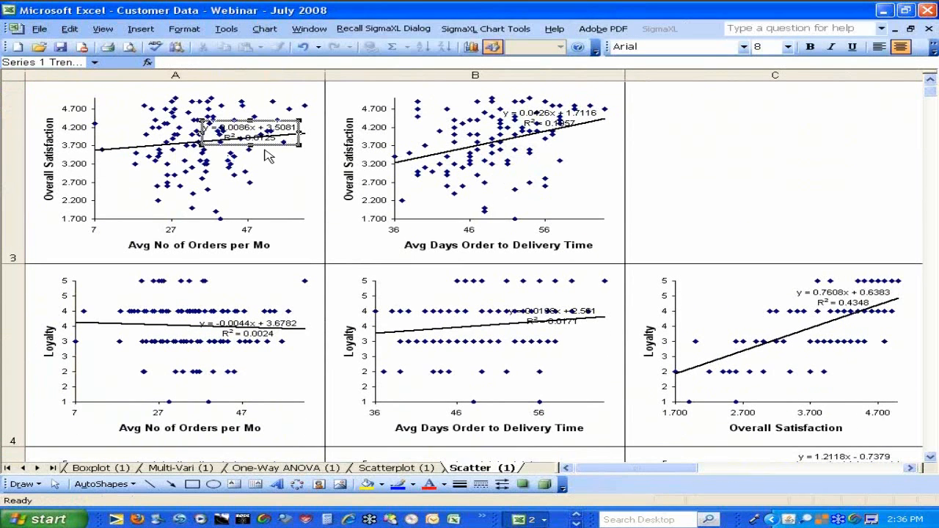
left_click_drag(268, 147, 285, 218)
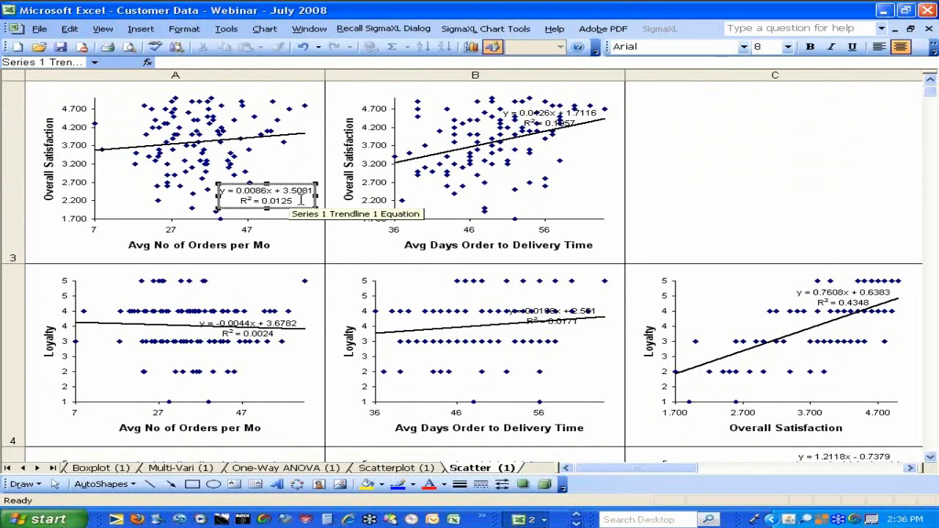
Move the trendline equation of the Overall Satisfaction versus Avg Days Order to Delivery Time plot to the plot's lower right corner
left_click(573, 125)
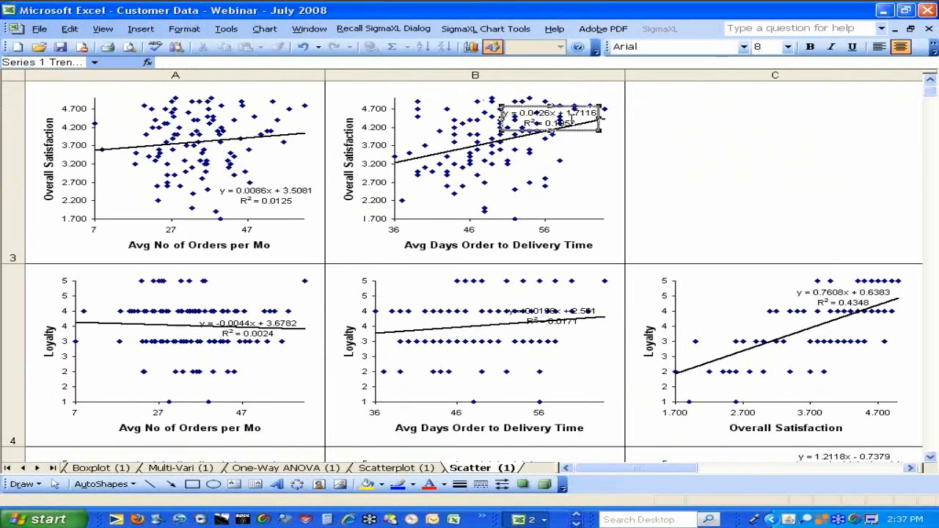
left_click(564, 124)
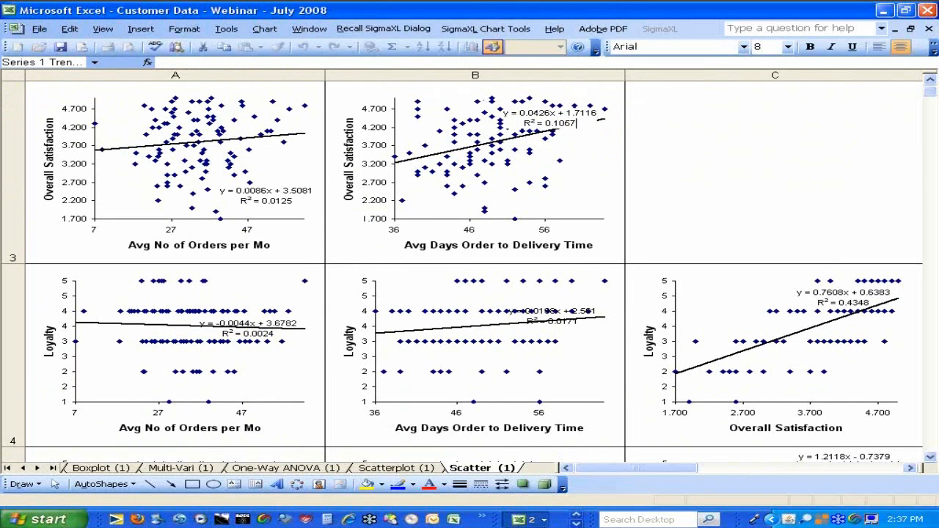
left_click(629, 128)
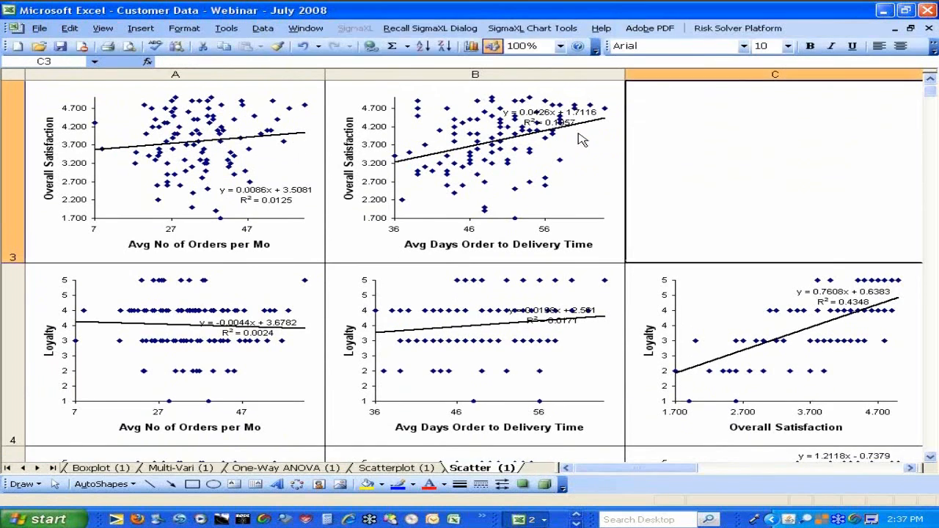
left_click(568, 131)
left_click_drag(569, 140, 616, 226)
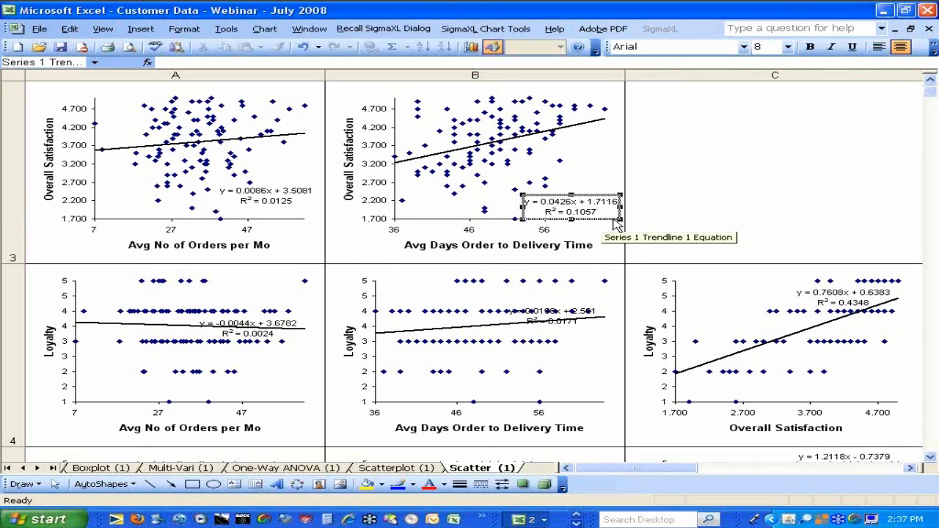
Move the trendline equation of the Overall Satisfaction versus Loyalty plot to the plot's upper left, clear of the trendline
left_click(909, 468)
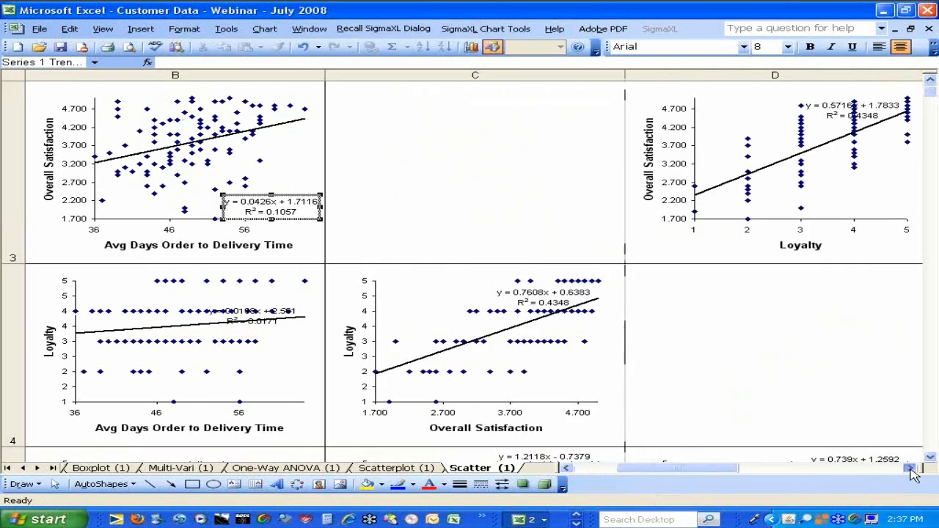
left_click(910, 468)
left_click(910, 468)
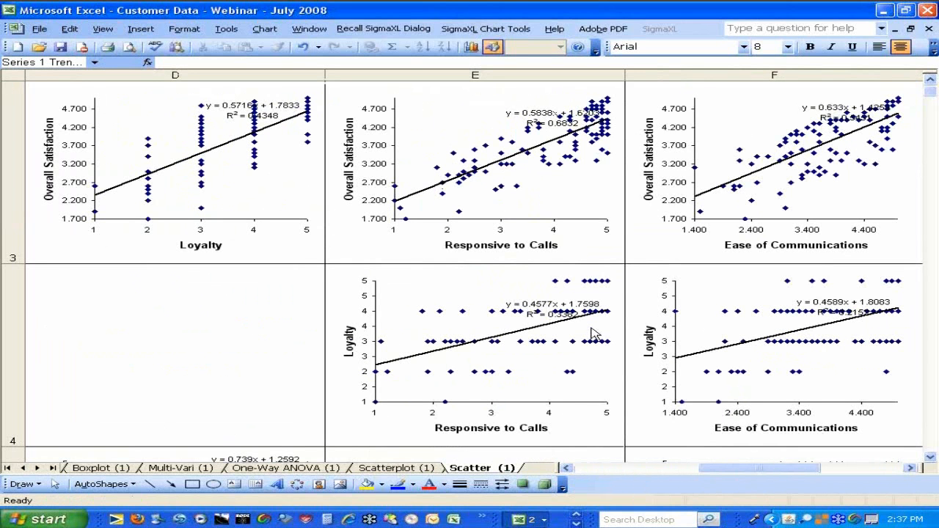
left_click(249, 108)
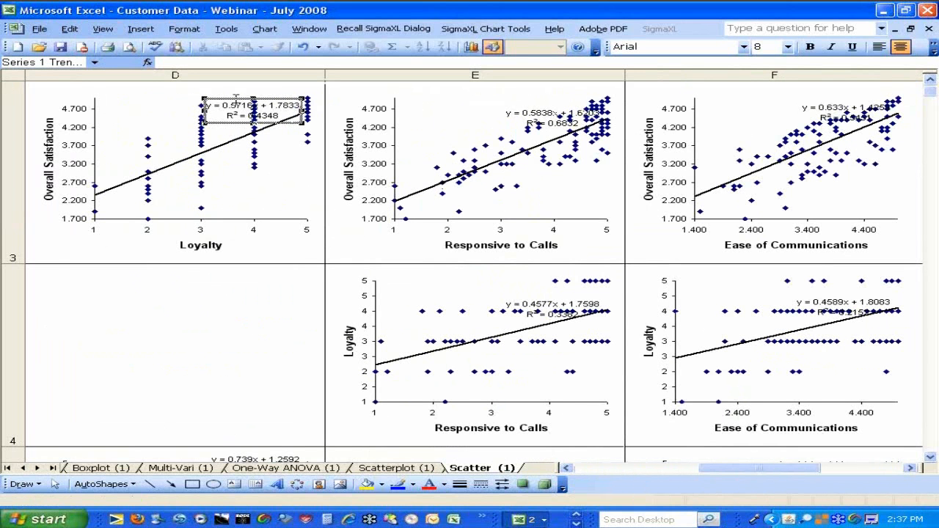
left_click_drag(233, 103, 126, 95)
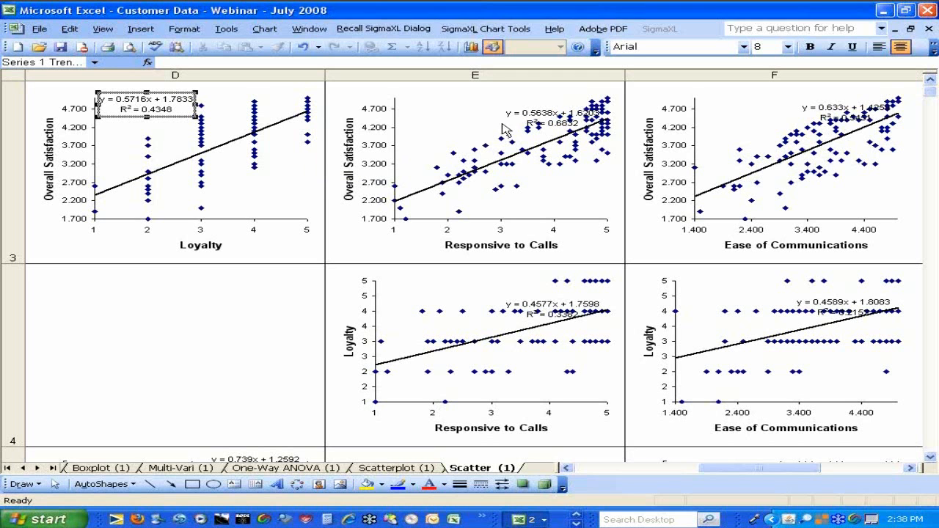
Move the trendline equations of the Overall Satisfaction plots against Responsive to Calls and Ease of Communications to the empty upper left of each plot
left_click(534, 110)
left_click_drag(534, 110, 436, 101)
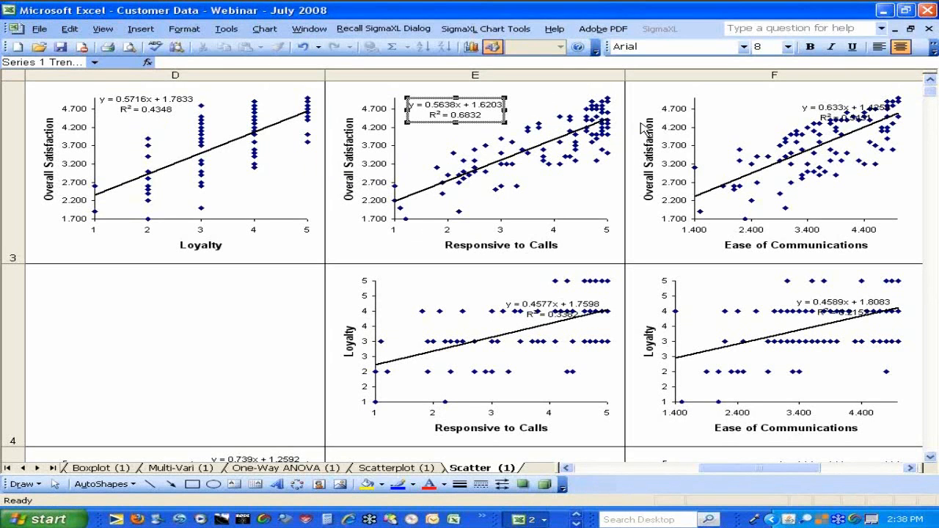
left_click(851, 110)
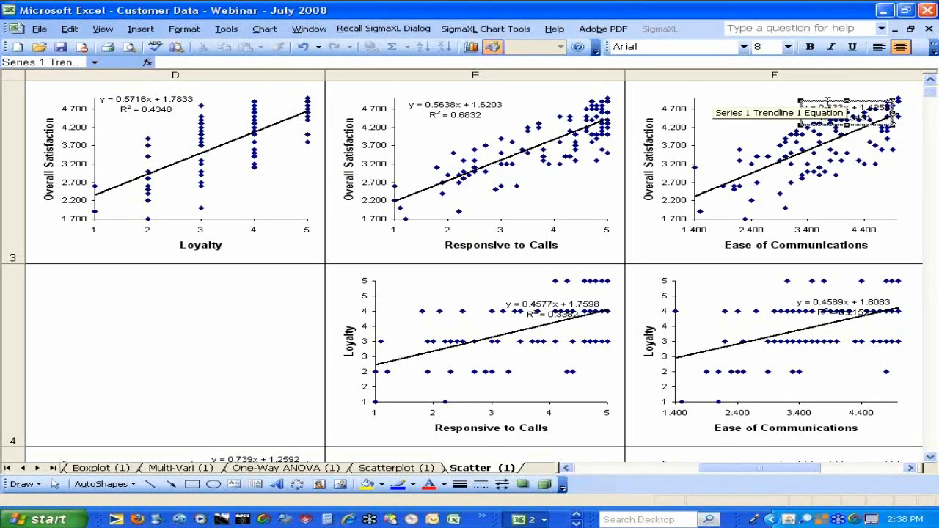
left_click_drag(825, 106, 736, 106)
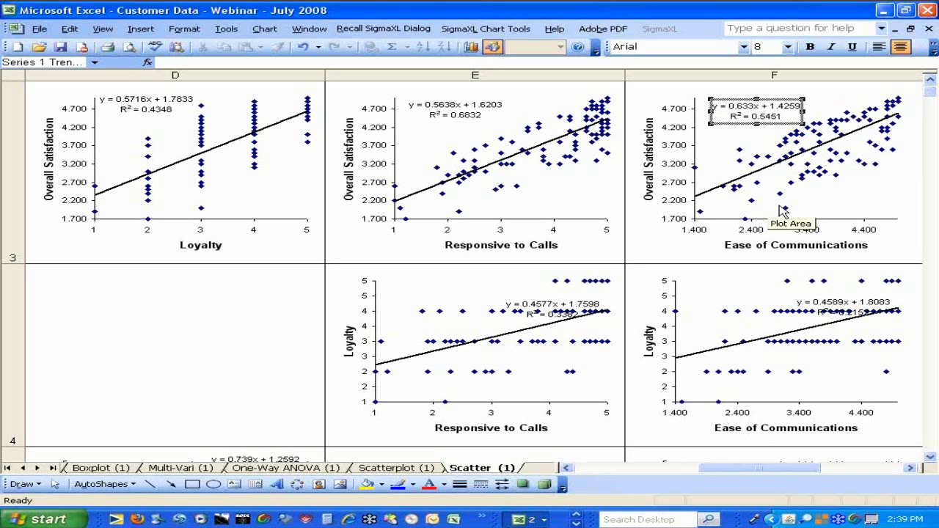
Move the trendline equation of the Overall Satisfaction versus Staff Knowledge plot to the plot's lower left corner
left_click(911, 468)
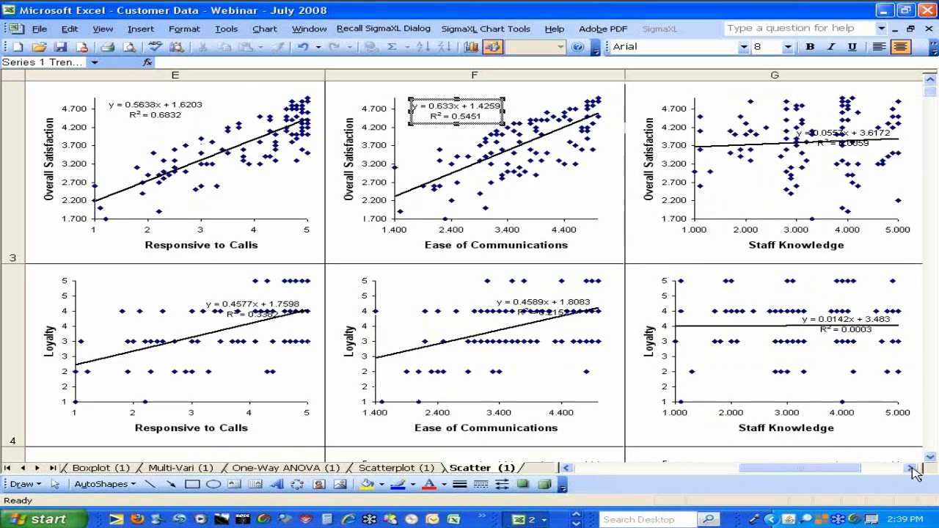
left_click(911, 468)
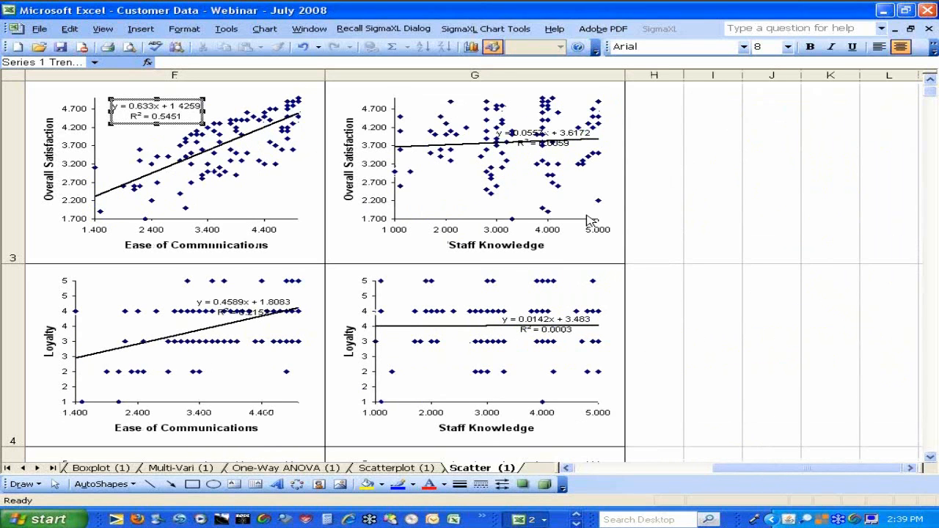
left_click(551, 147)
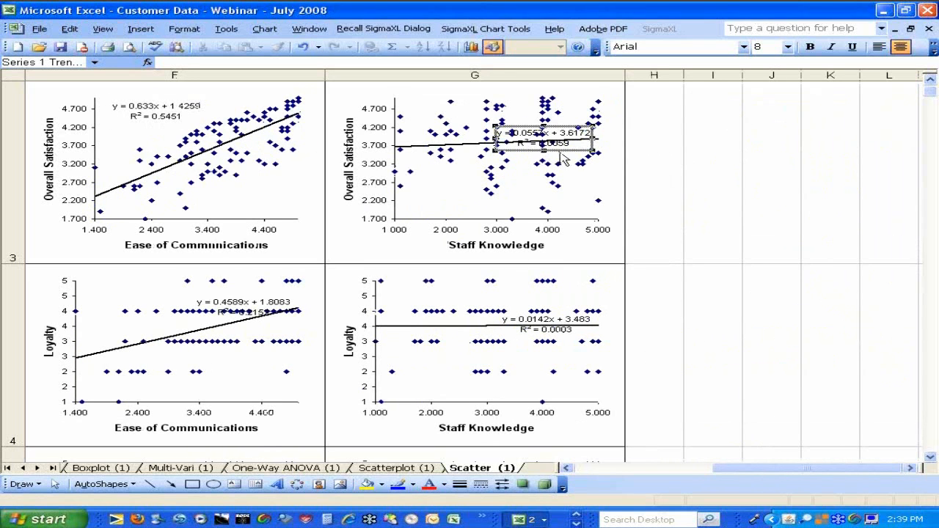
left_click_drag(561, 157, 461, 223)
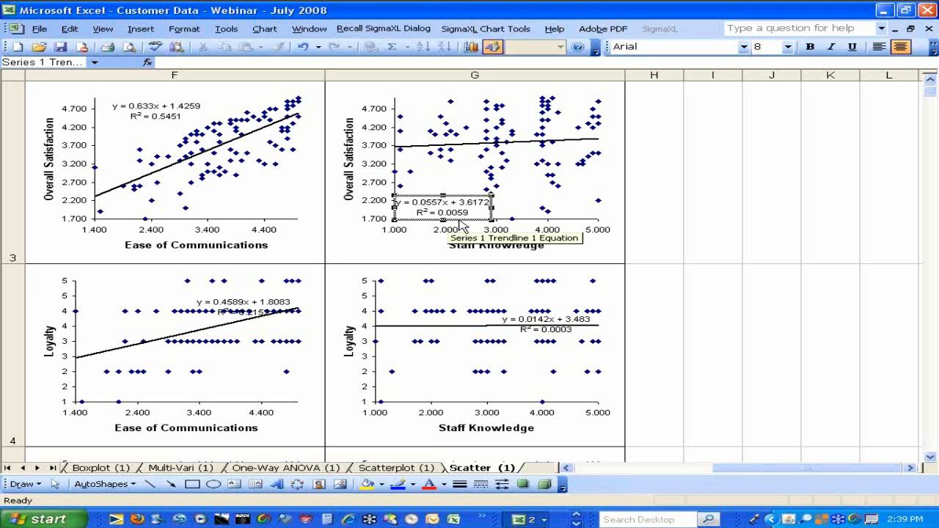
left_click(572, 472)
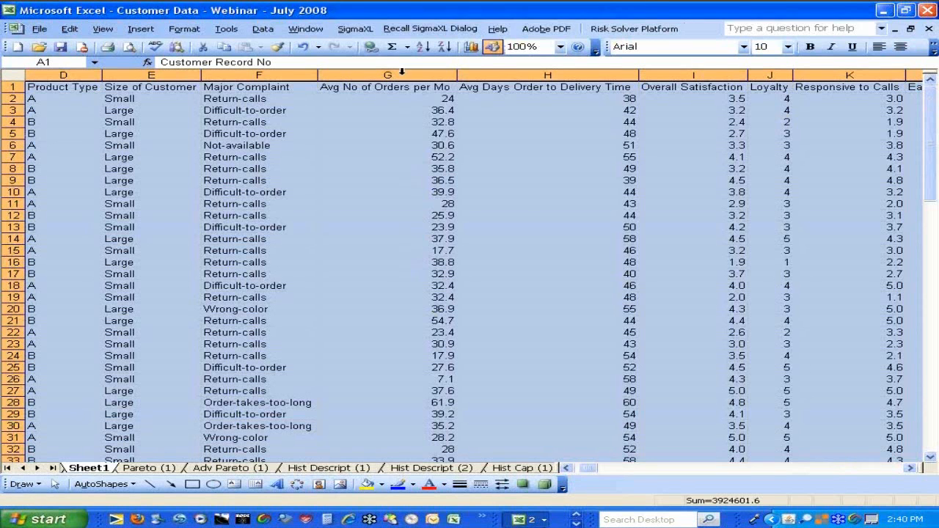
Set up a Multiple Regression on the Sheet1 customer data with Overall Satisfaction as the numeric response
left_click(356, 29)
mouse_move(410, 95)
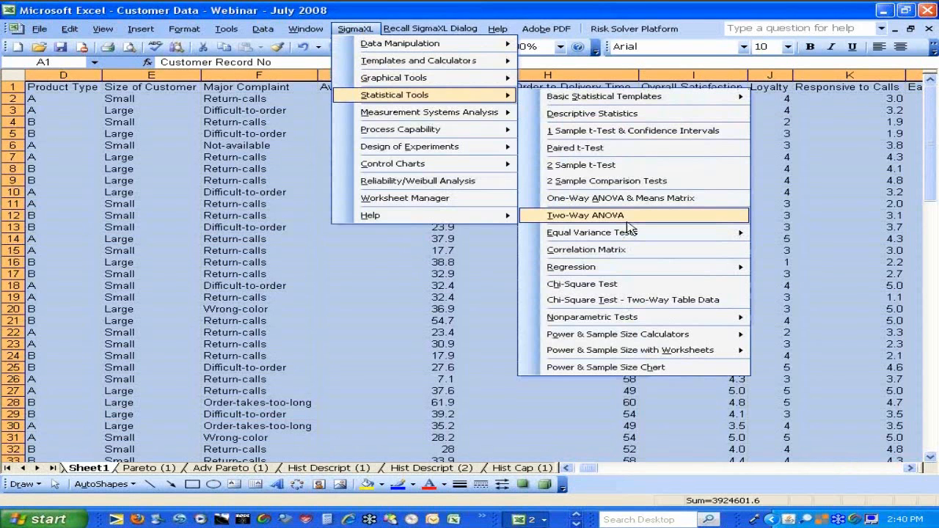
mouse_move(628, 270)
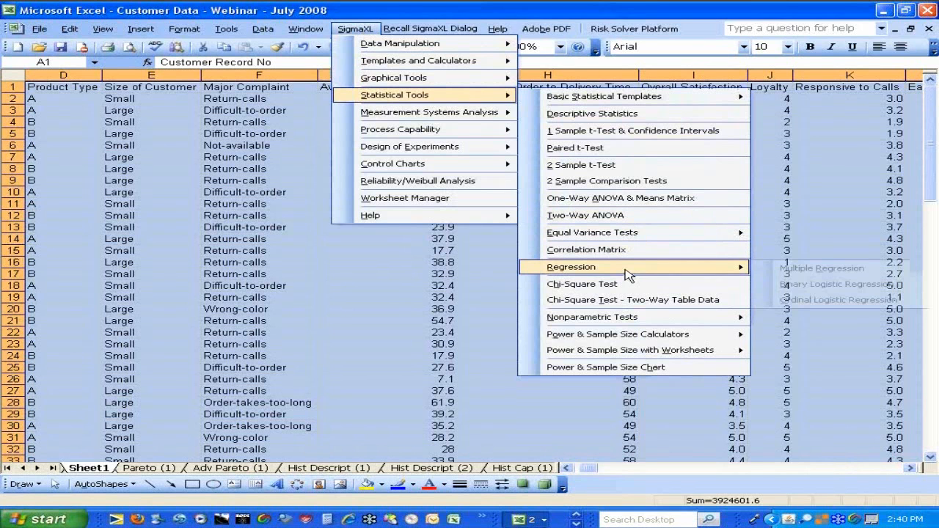
left_click(795, 268)
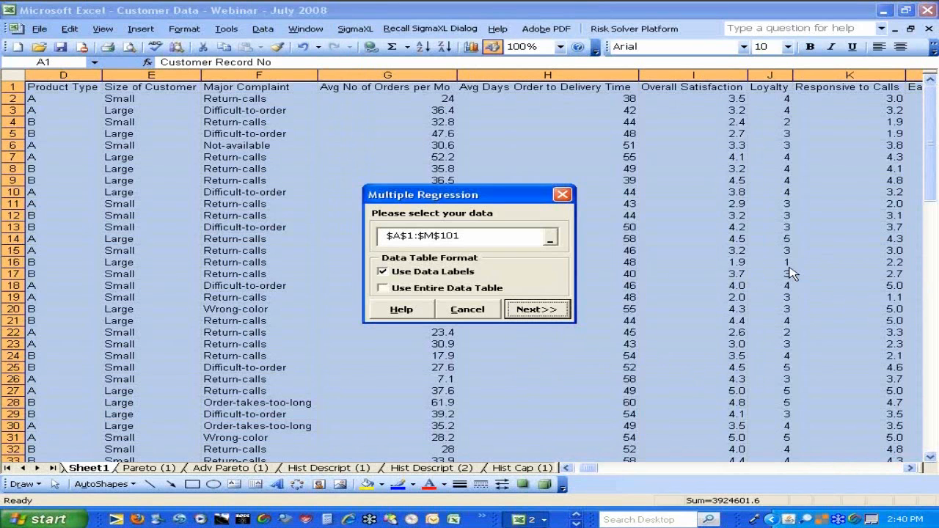
left_click(550, 309)
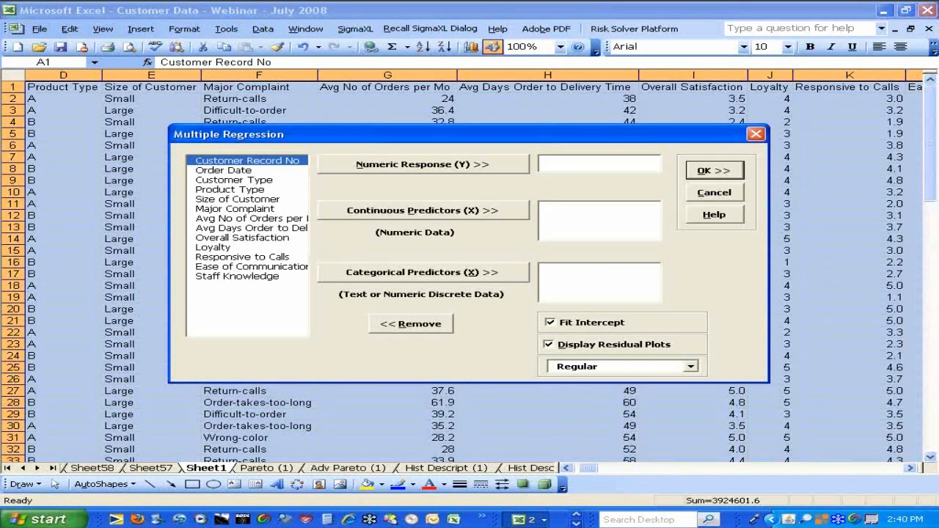
left_click(238, 239)
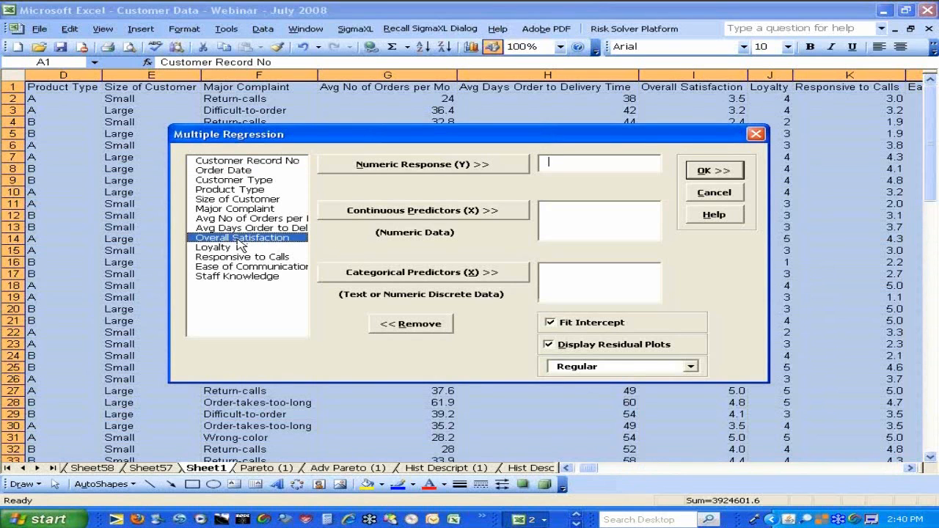
left_click(387, 165)
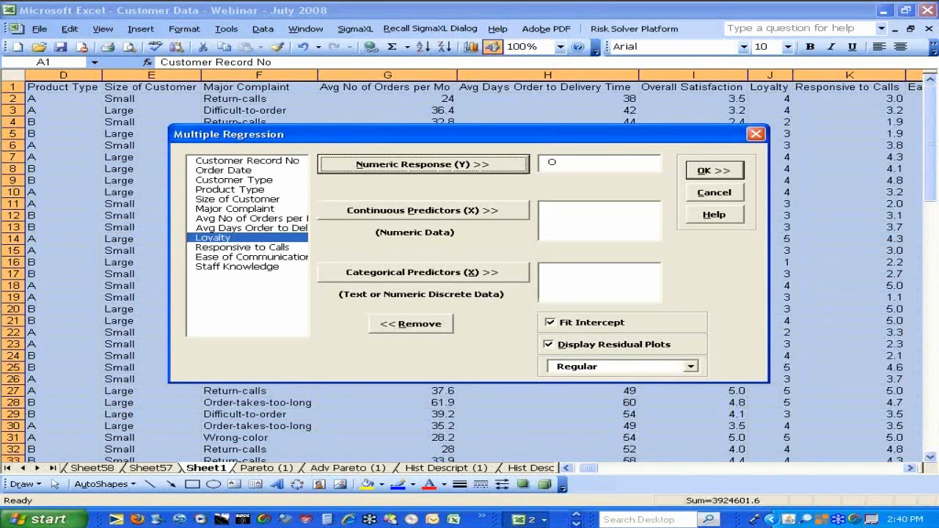
Run the regression with Responsive to Calls and Ease of Communications as continuous predictors and Customer Type as categorical predictor
left_click(257, 250)
left_click(348, 213)
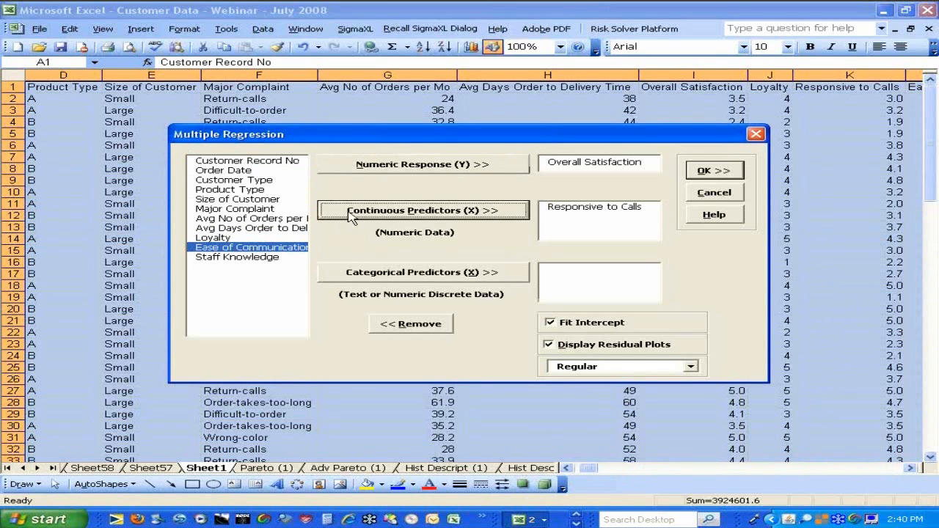
left_click(349, 213)
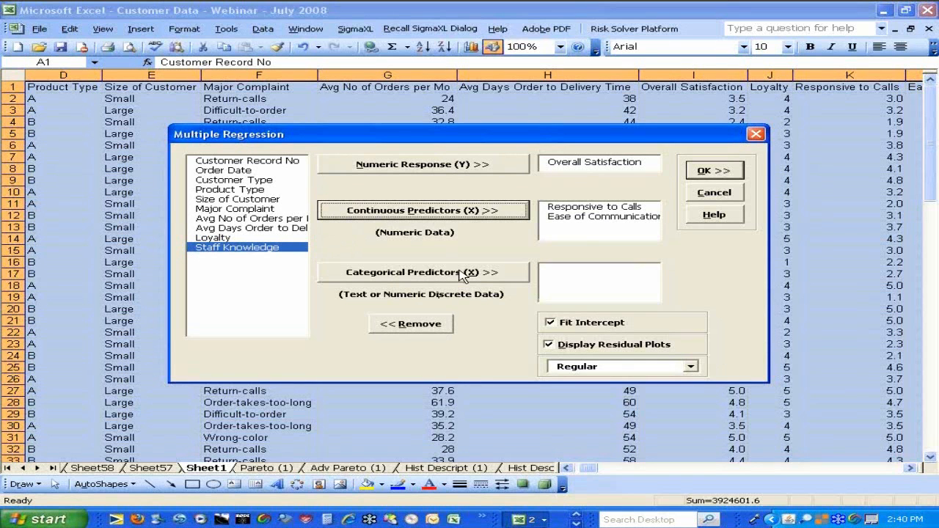
left_click(232, 180)
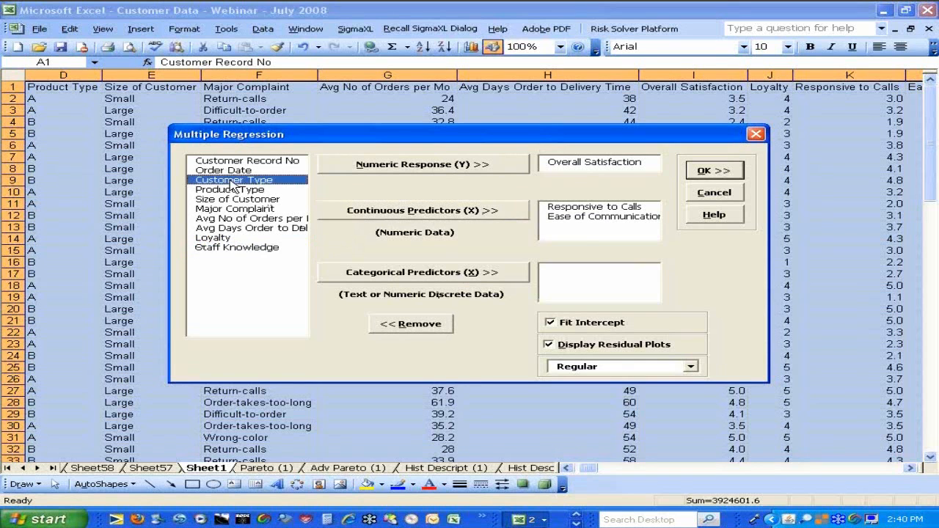
left_click(369, 273)
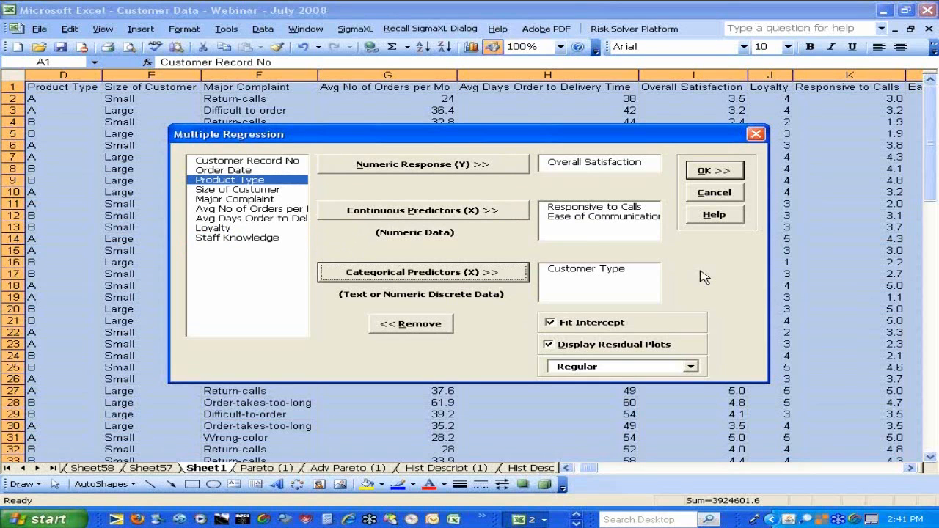
left_click(703, 172)
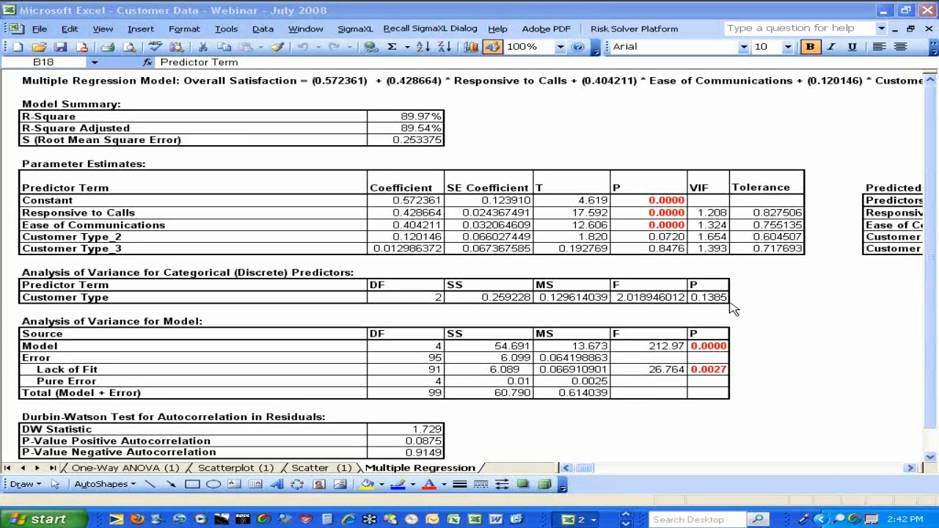
Rerun the last Multiple Regression without the Customer Type predictor and without residual plots
left_click(438, 30)
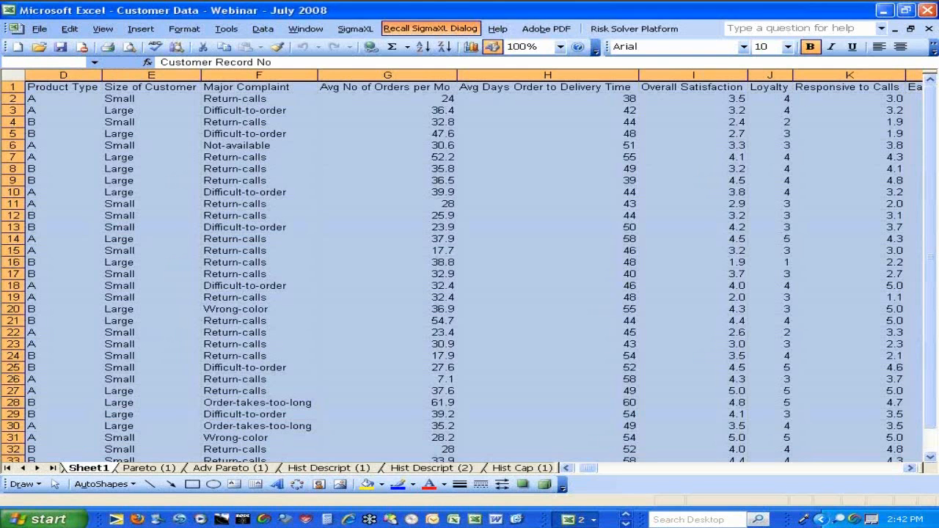
left_click(549, 344)
left_click(580, 268)
left_click(411, 324)
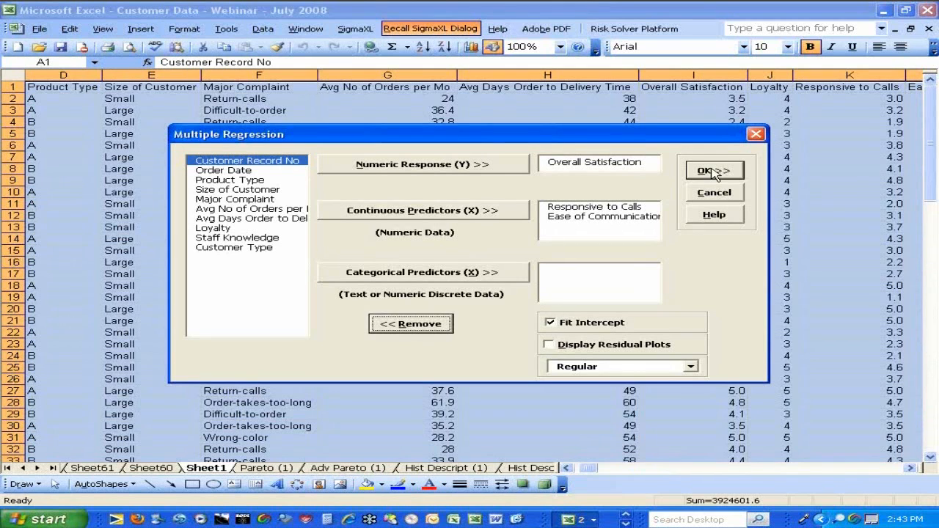
left_click(713, 171)
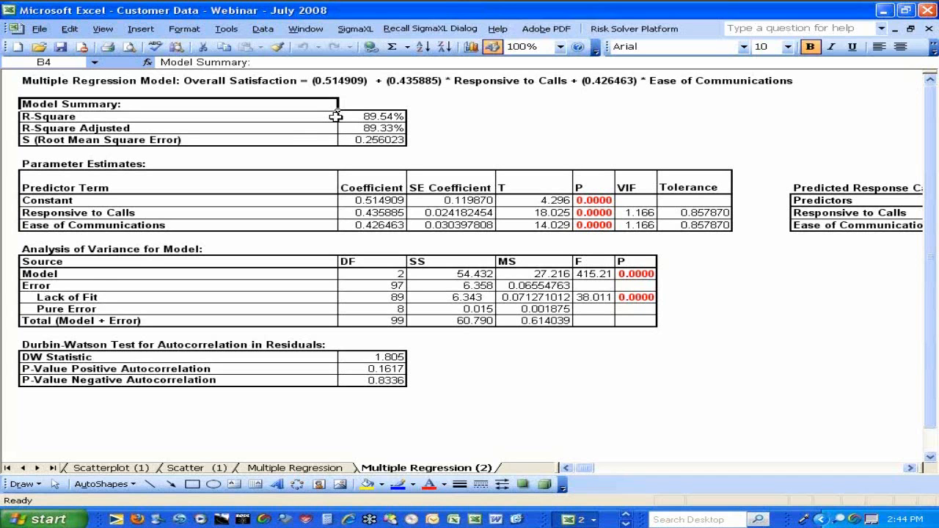
Start a Histograms & Process Capability analysis on the BeforeAfter sheet's data range A1:D201
left_click(10, 468)
left_click(106, 468)
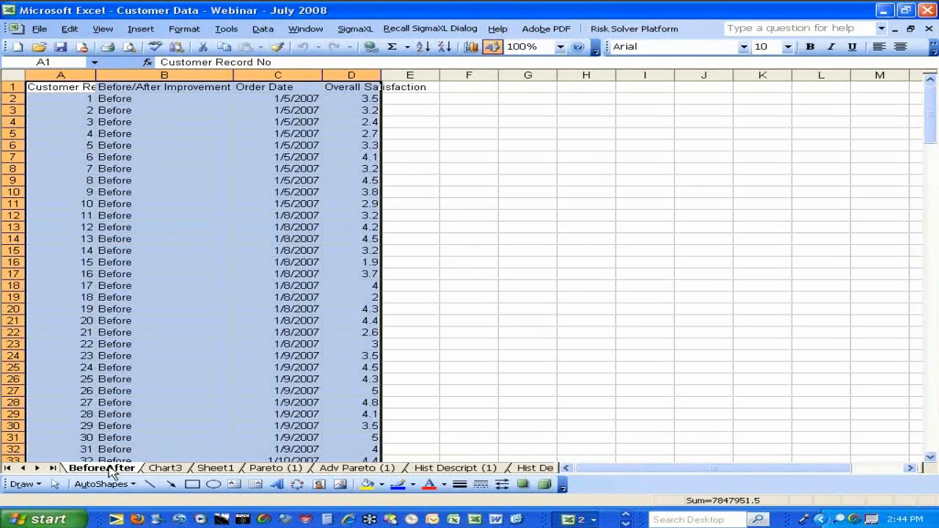
left_click(356, 30)
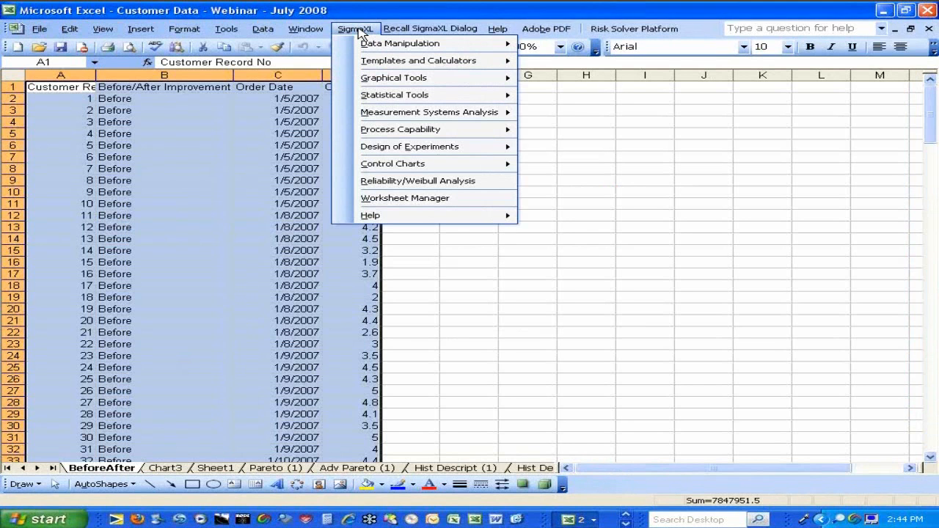
mouse_move(398, 130)
left_click(587, 147)
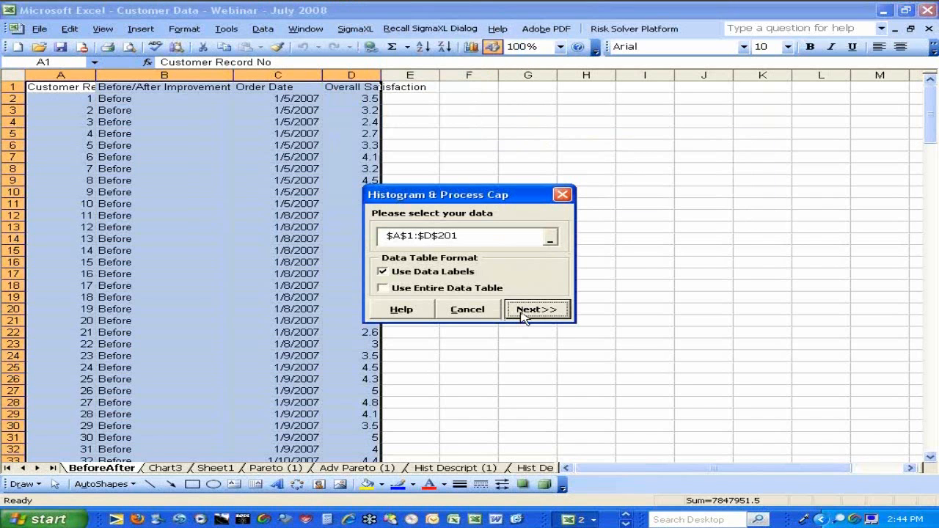
left_click(529, 311)
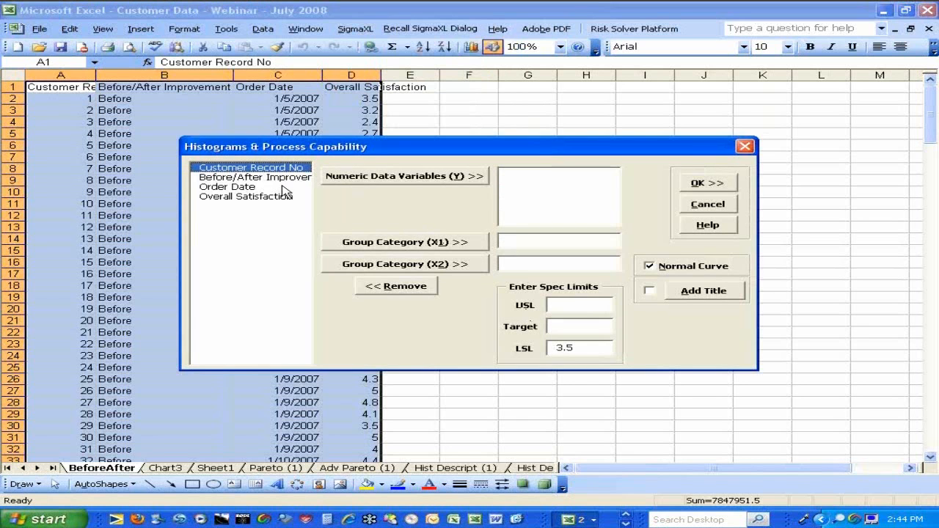
Create capability histograms of Overall Satisfaction grouped by Before/After Improvement, keeping the lower spec limit of 3.5
left_click(257, 197)
left_click(386, 176)
left_click(286, 185)
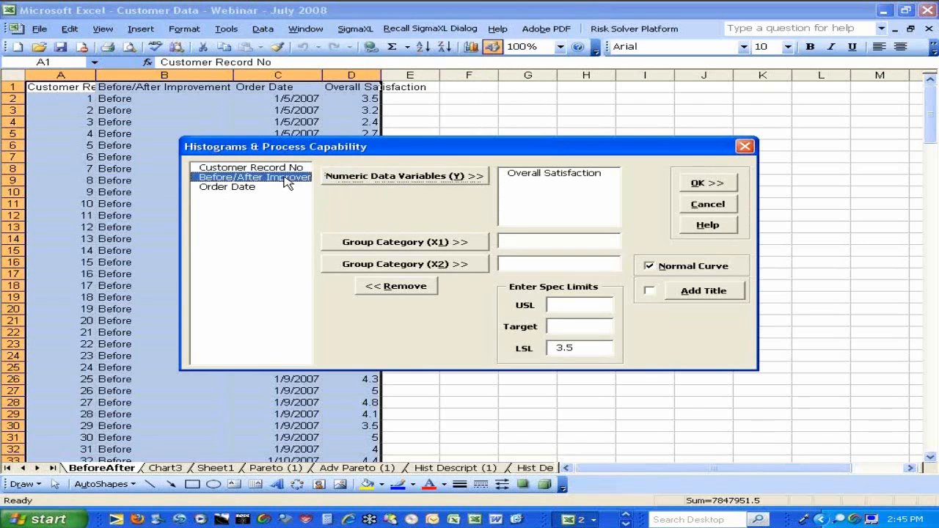
left_click(389, 242)
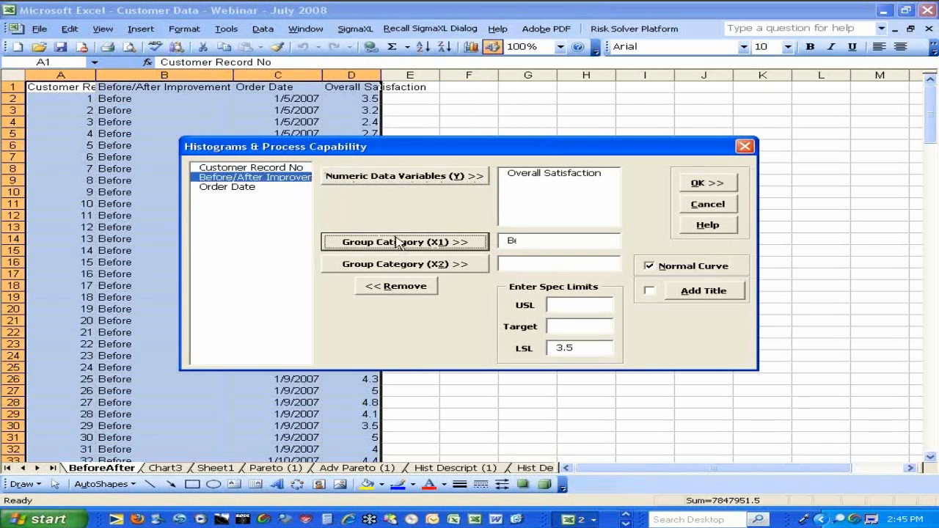
left_click(706, 184)
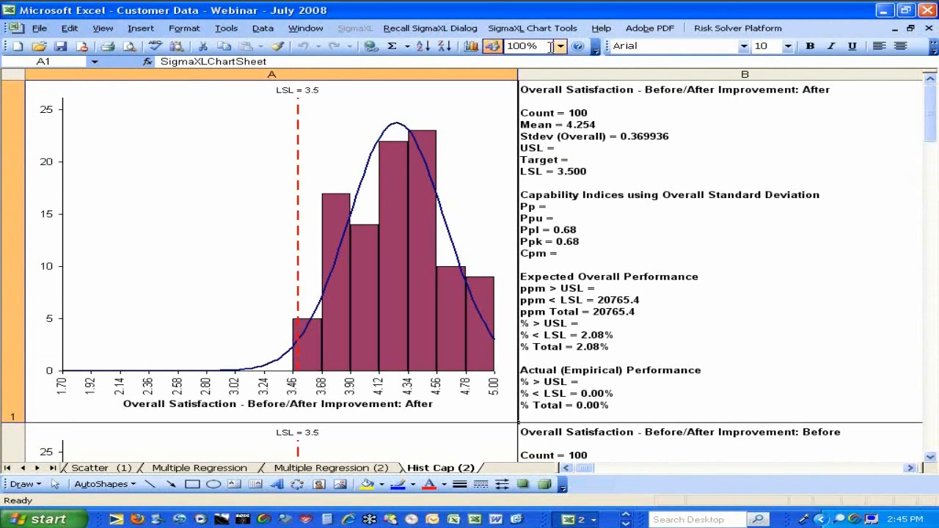
Reduce the capability report sheet's zoom to 50% to compare the After and Before histograms together
left_click(577, 46)
left_click(928, 78)
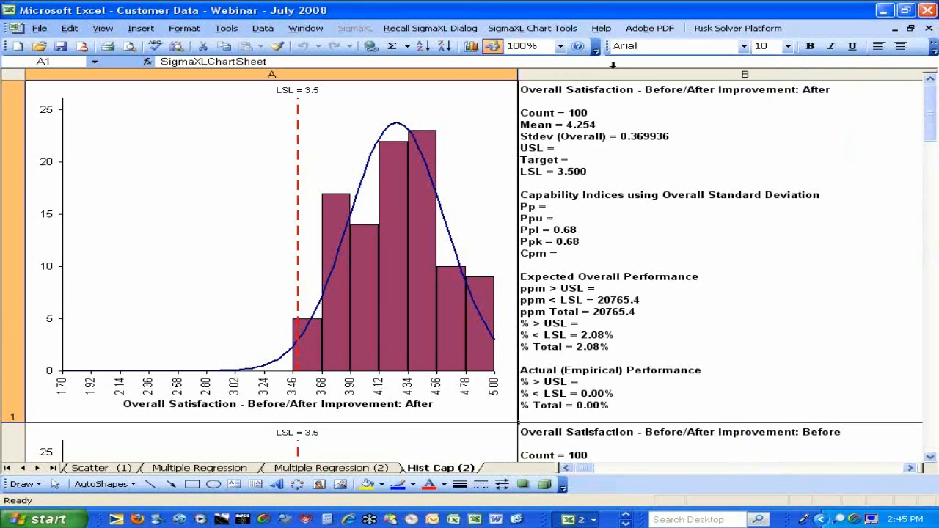
left_click(561, 46)
left_click(535, 78)
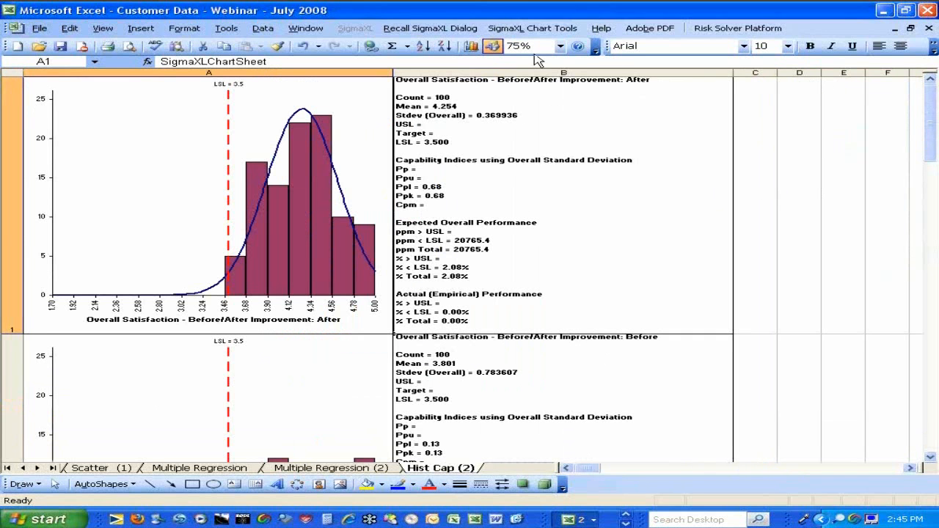
left_click(547, 45)
type("60")
key("Return")
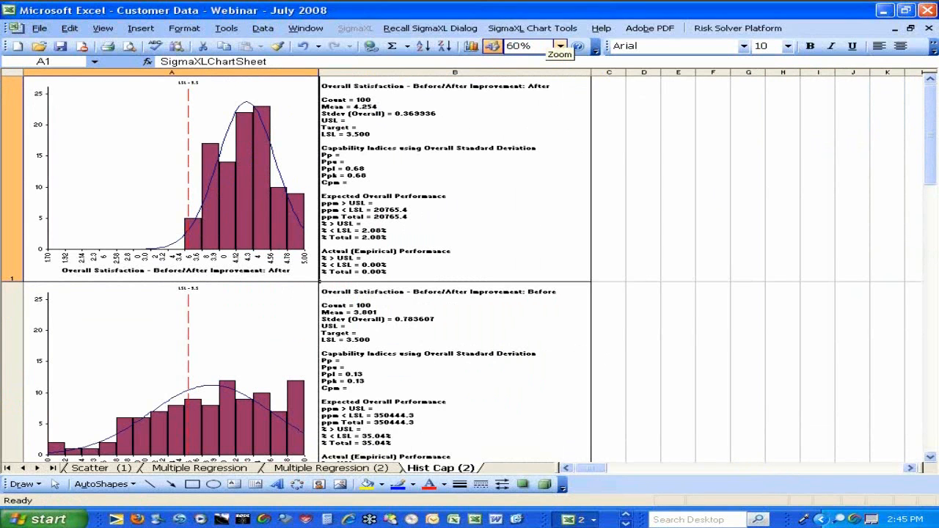
left_click(546, 46)
type("50")
key("Return")
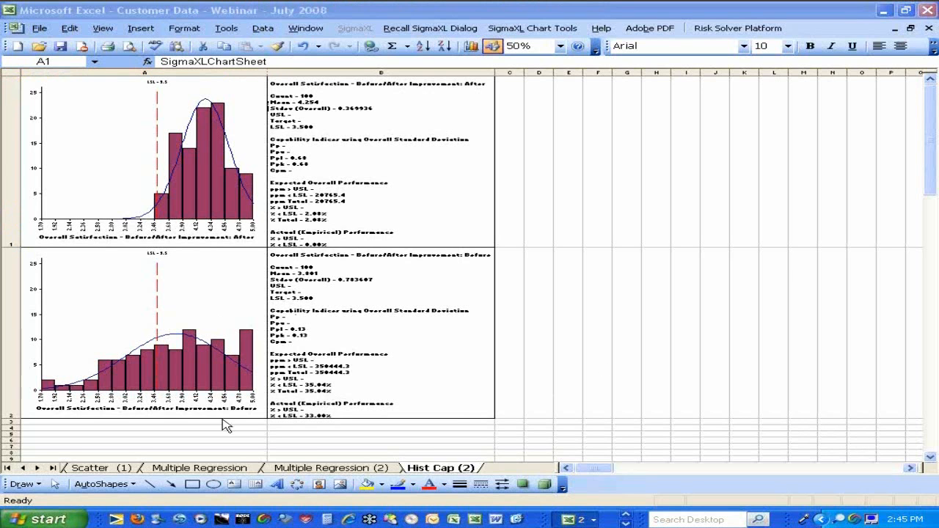
Start a 2 Sample Comparison Test on the BeforeAfter sheet's data range A1:D201
left_click(9, 468)
left_click(10, 469)
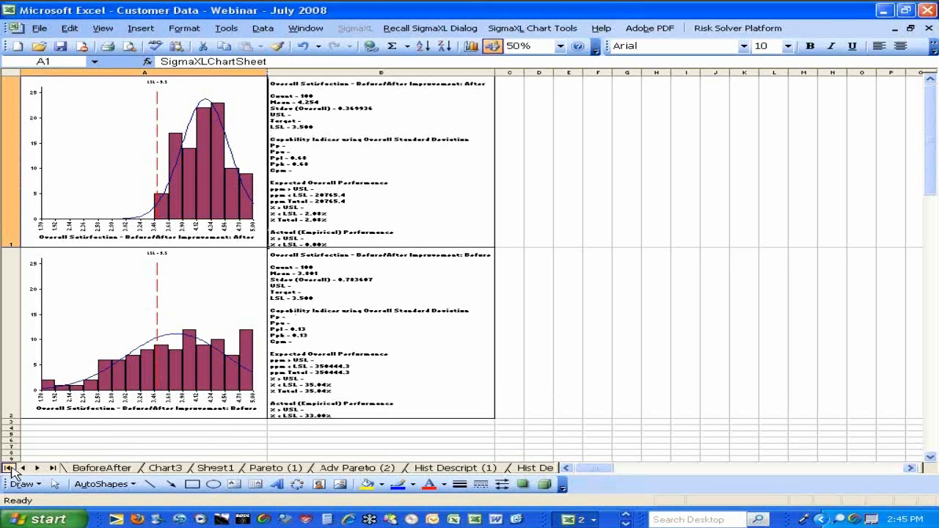
left_click(91, 469)
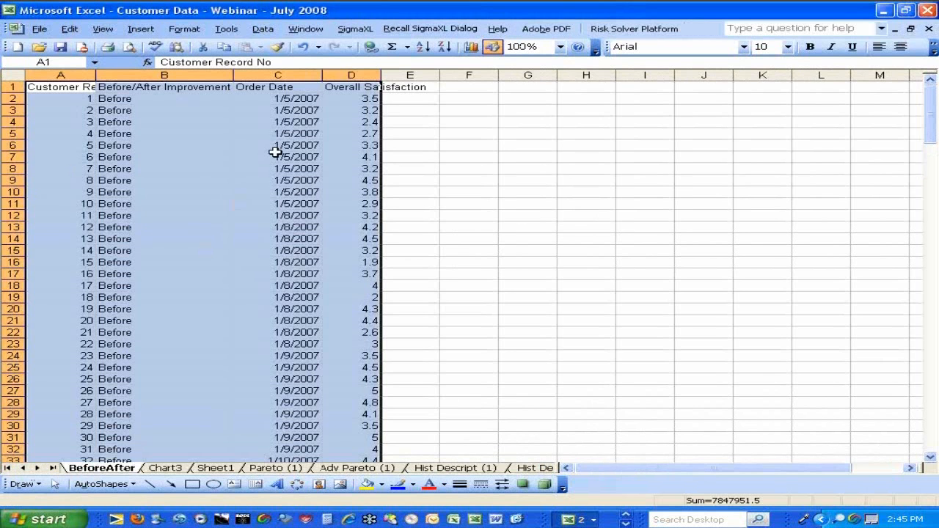
left_click(358, 31)
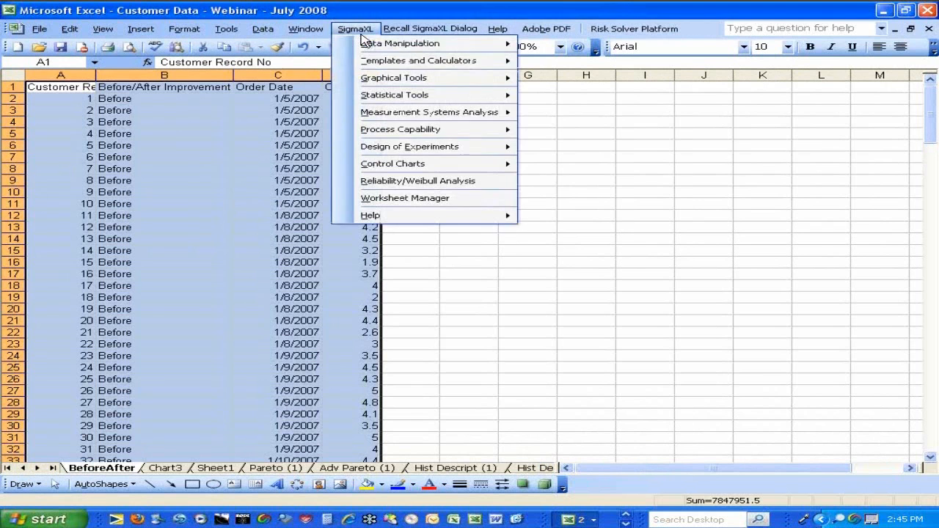
mouse_move(376, 101)
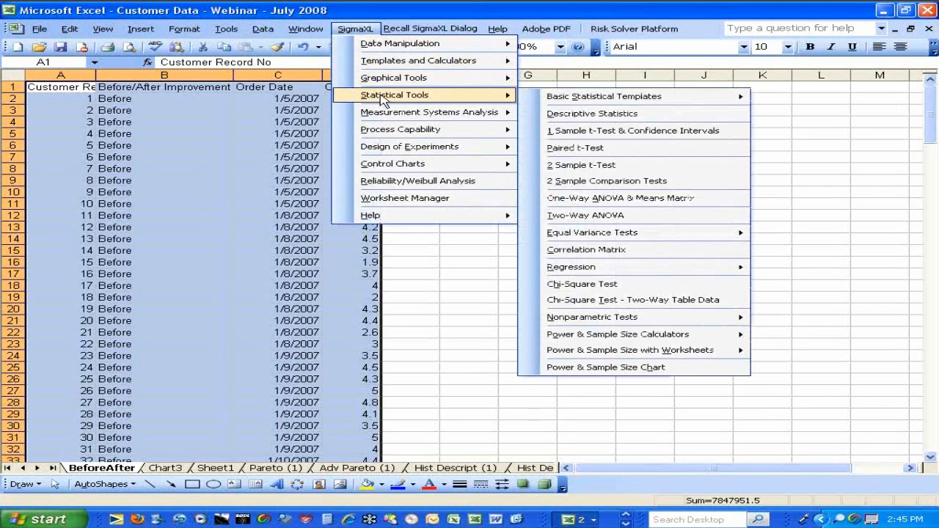
left_click(634, 183)
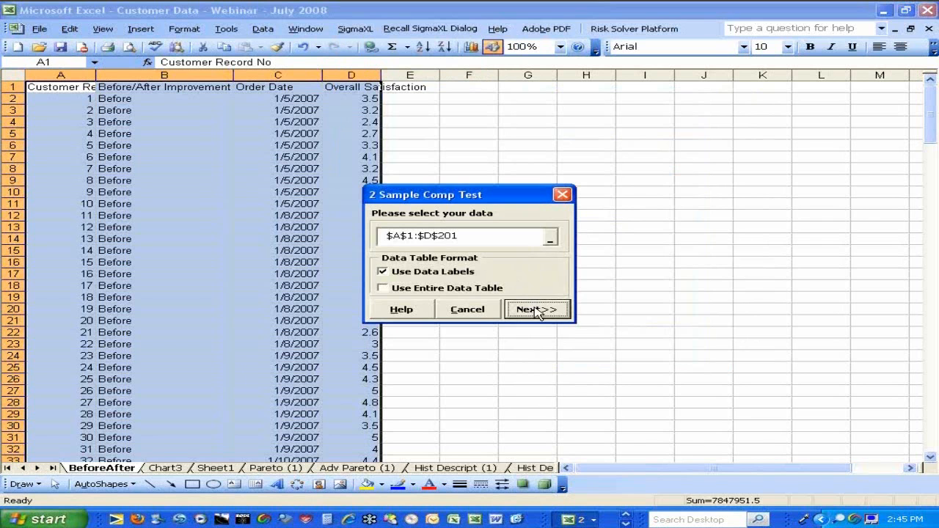
left_click(534, 309)
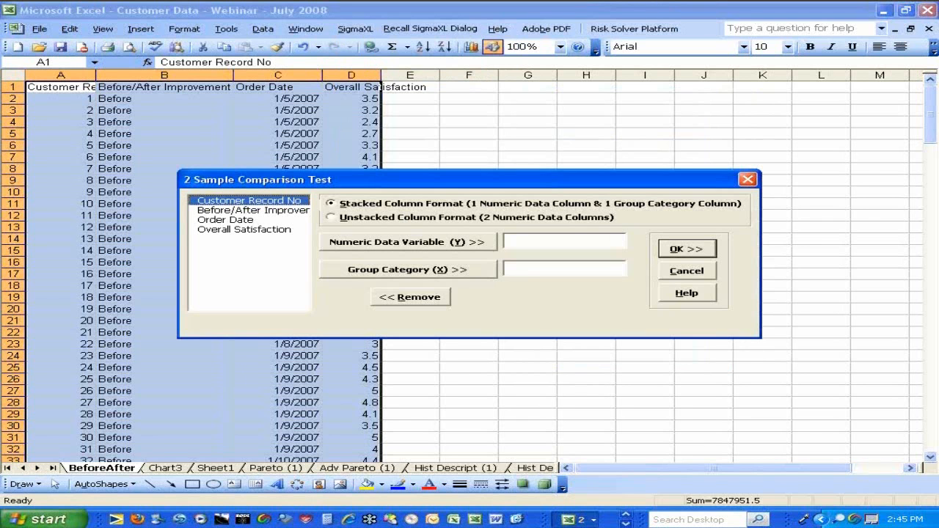
Run the 2 Sample Comparison Test on Overall Satisfaction in stacked format, grouped by Before/After Improvement
left_click(246, 229)
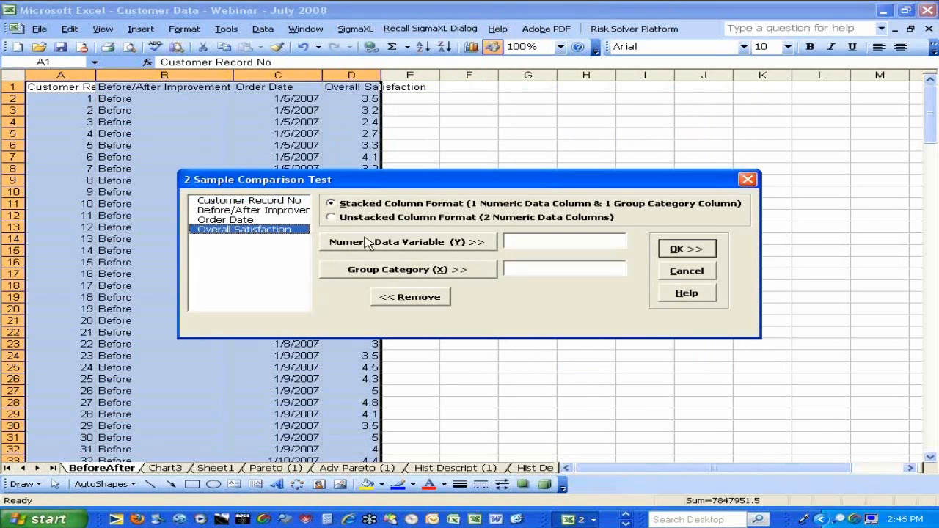
left_click(374, 248)
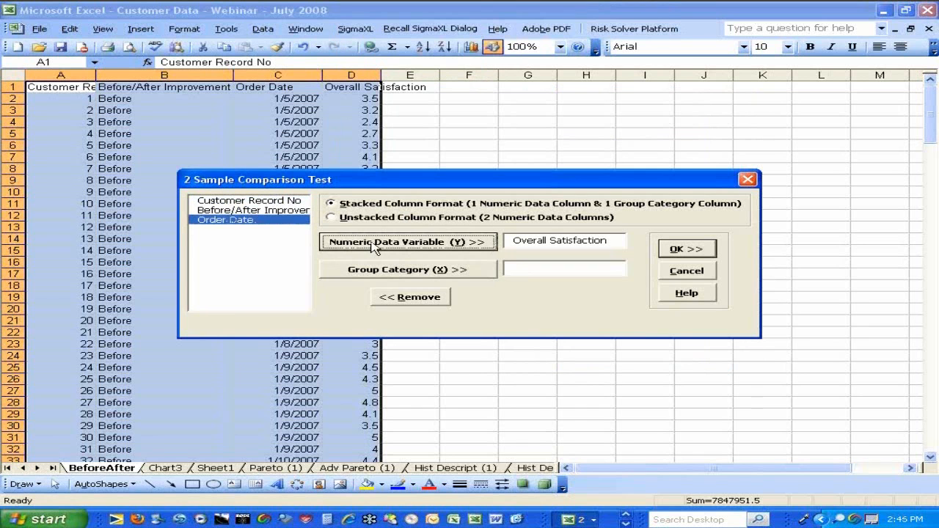
left_click(276, 211)
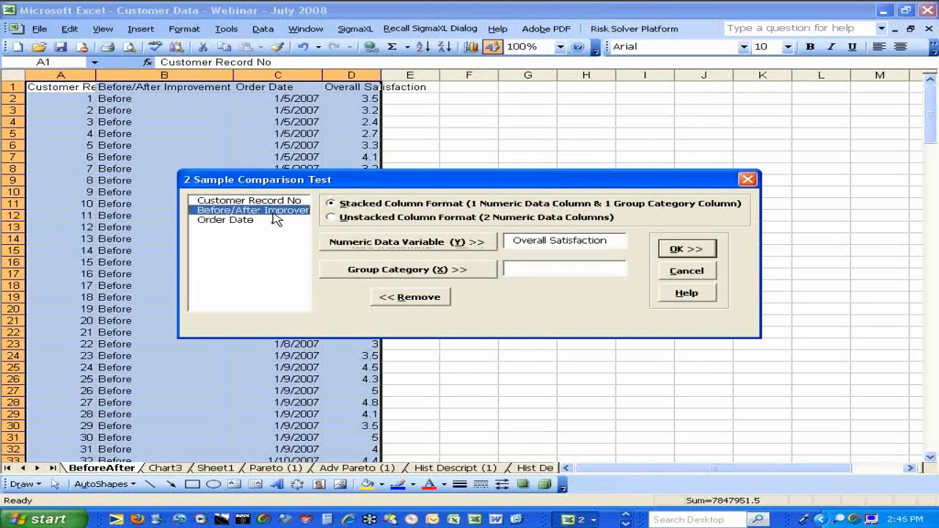
left_click(402, 269)
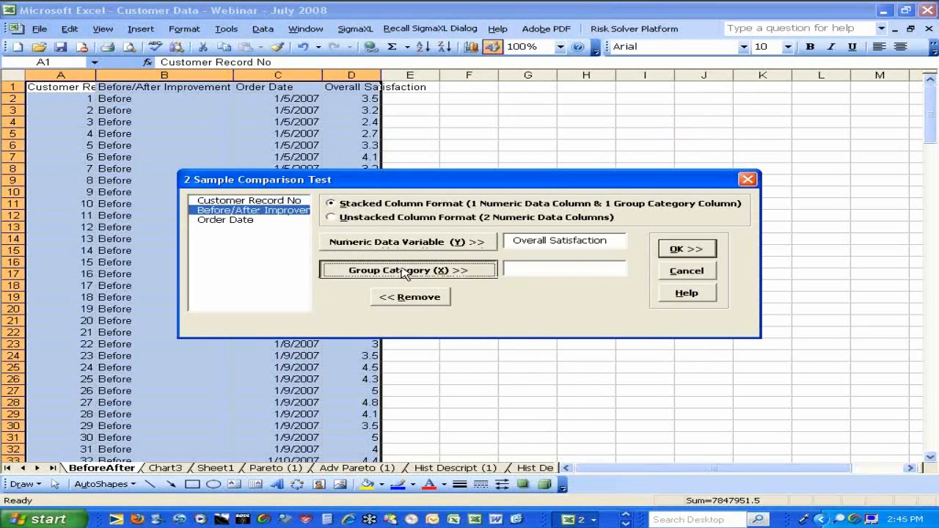
left_click(686, 249)
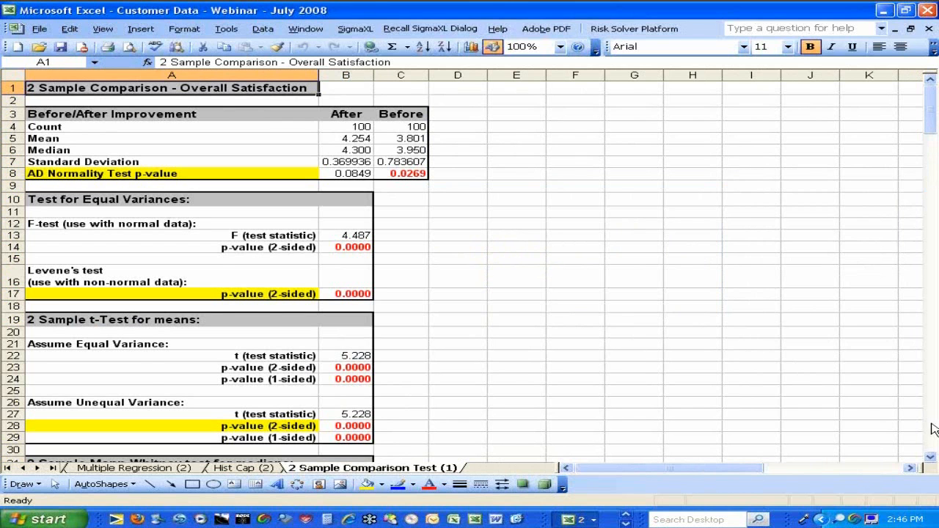
Examine the 2 Sample Comparison report: normality, equal variances, t-Test for means and Mann-Whitney test for medians
left_click(930, 456)
left_click(930, 457)
left_click(929, 456)
left_click(930, 456)
left_click(929, 456)
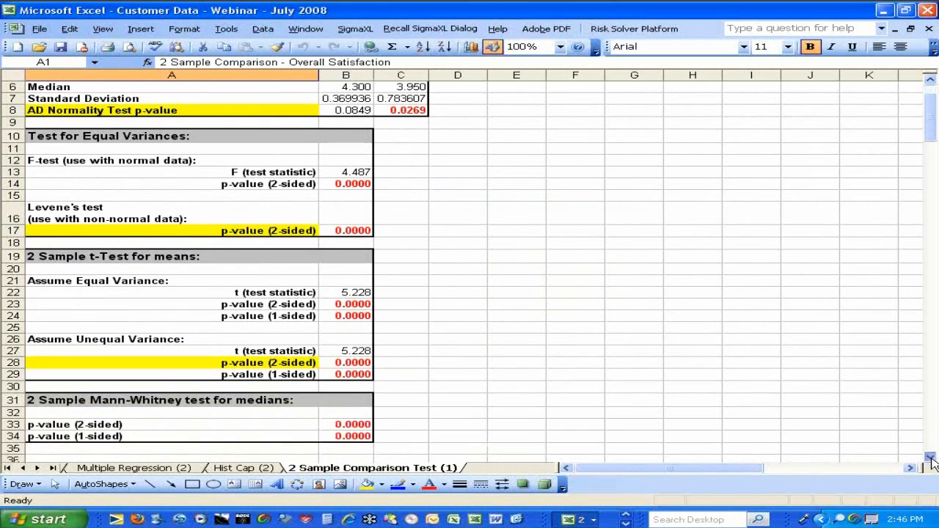
left_click(930, 82)
left_click(929, 82)
left_click(929, 82)
left_click(929, 82)
left_click(930, 83)
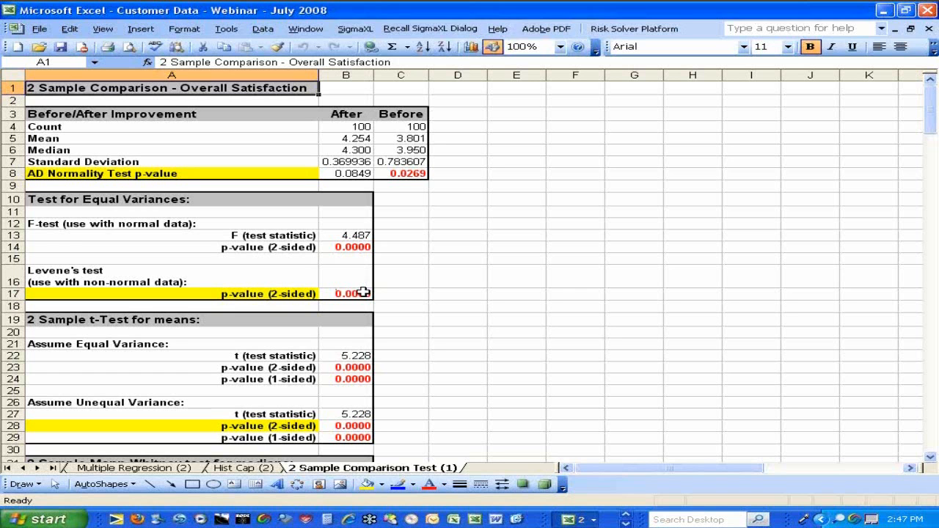
left_click(930, 460)
left_click(929, 460)
left_click(930, 460)
left_click(930, 460)
left_click(930, 460)
left_click(929, 460)
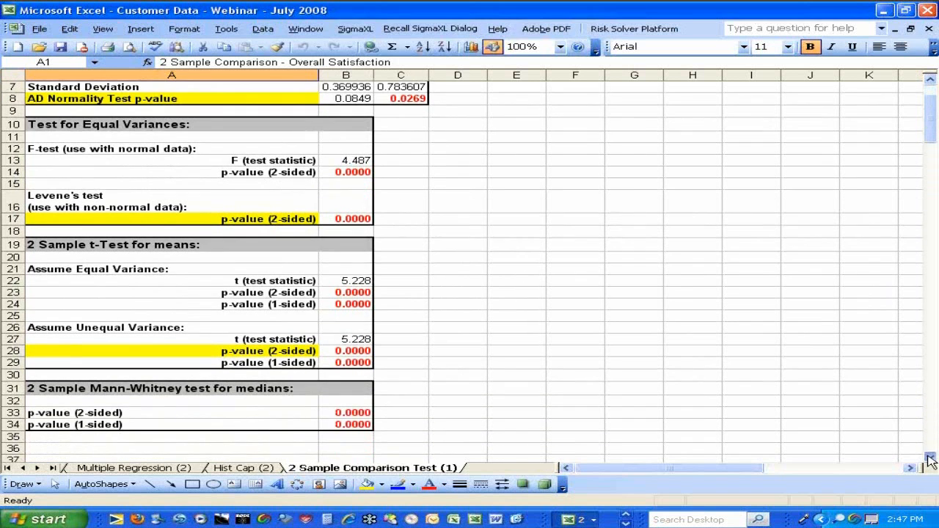
left_click(930, 460)
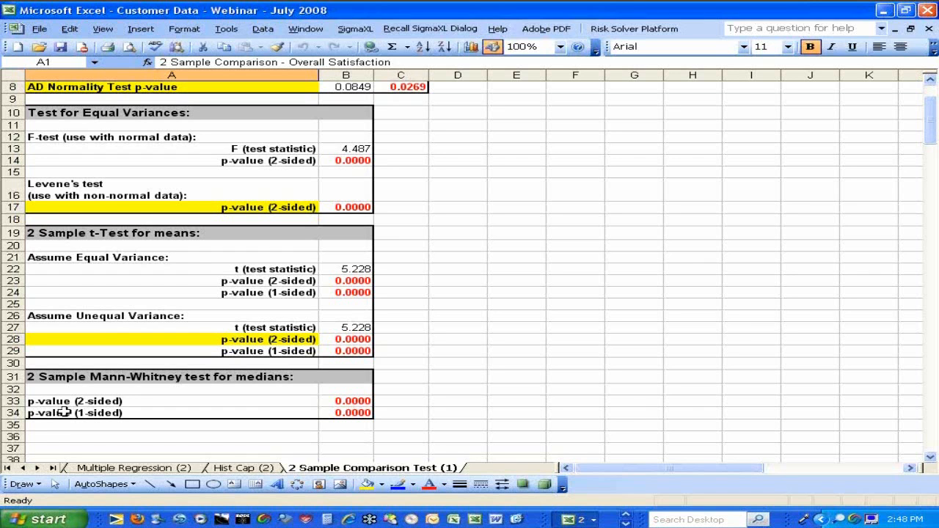
Return to the BeforeAfter sheet's customer data
left_click(8, 468)
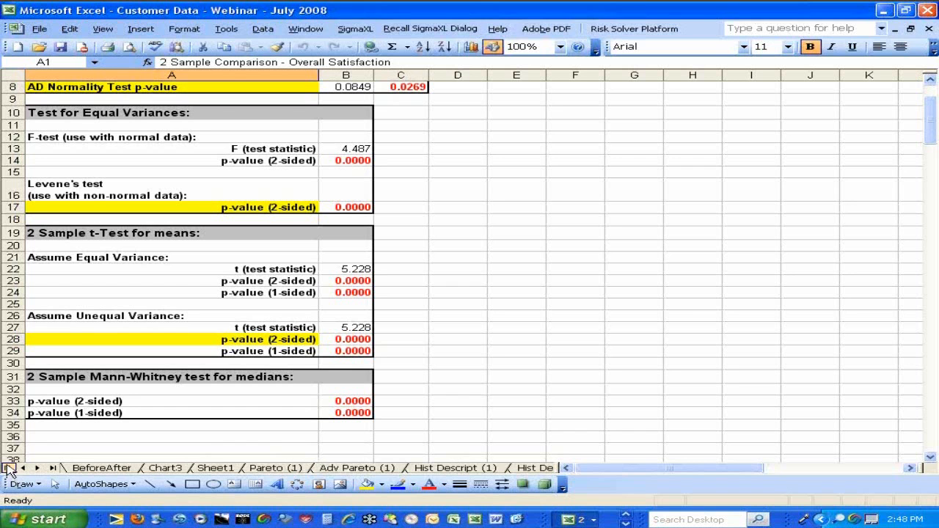
left_click(95, 468)
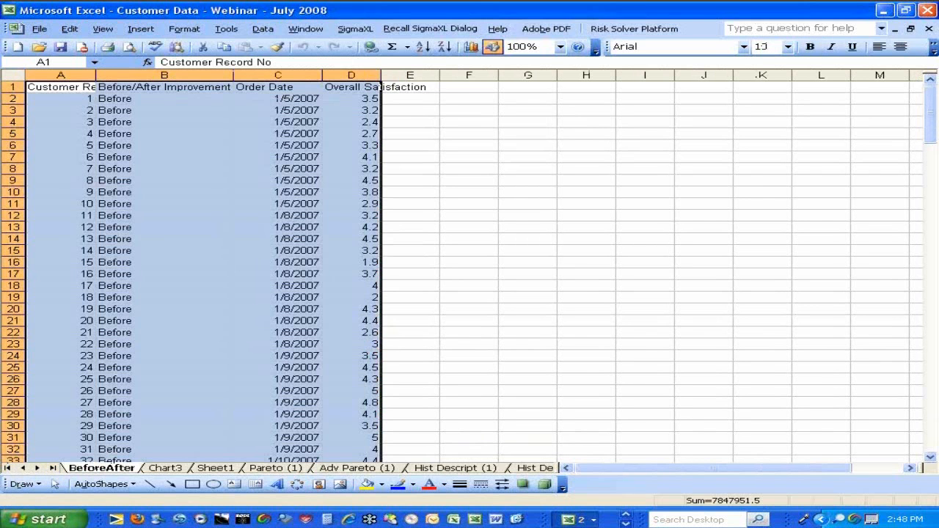
left_click(357, 31)
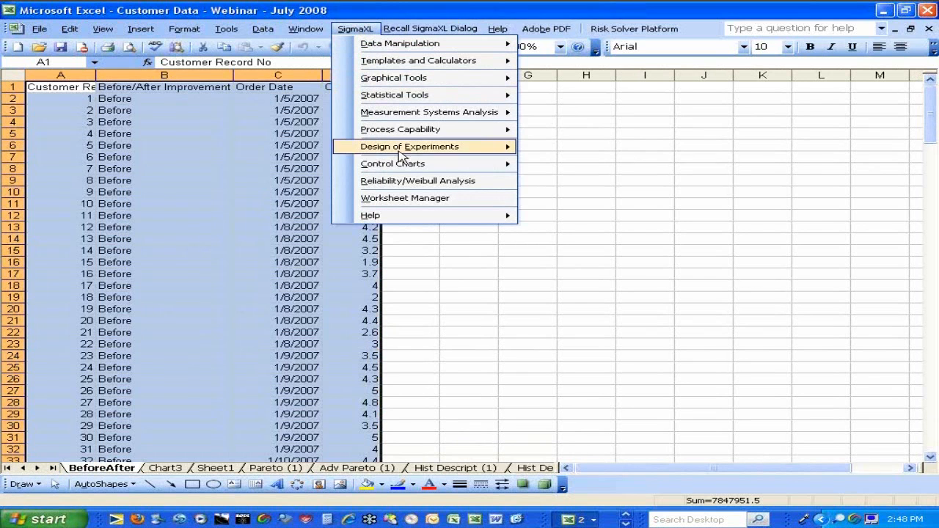
mouse_move(484, 166)
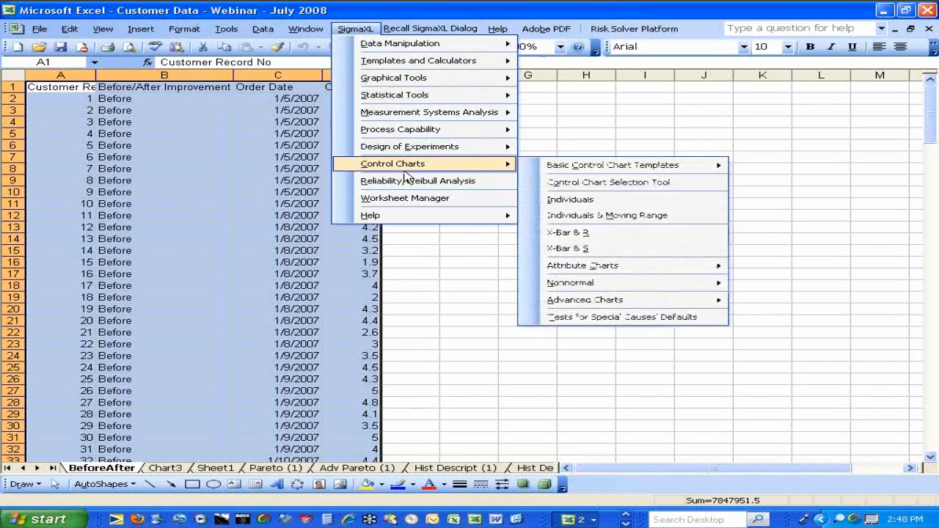
left_click(596, 200)
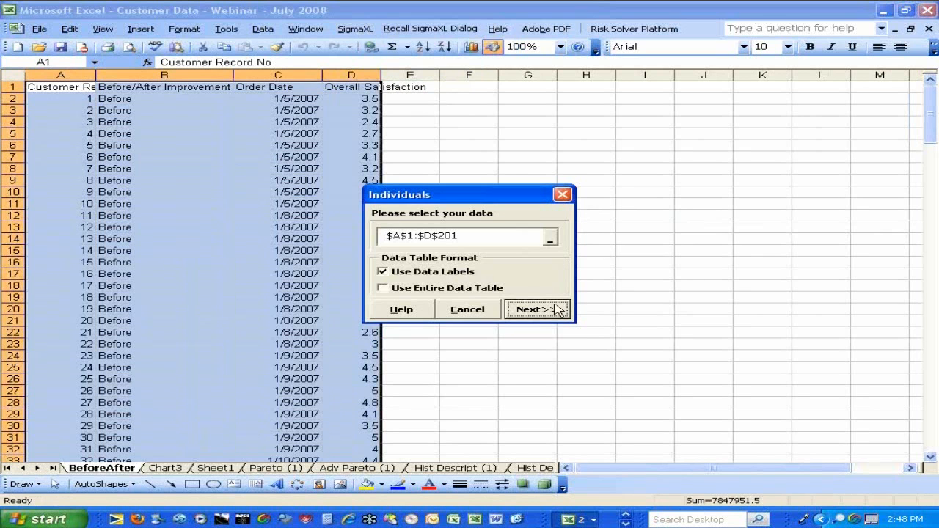
left_click(478, 309)
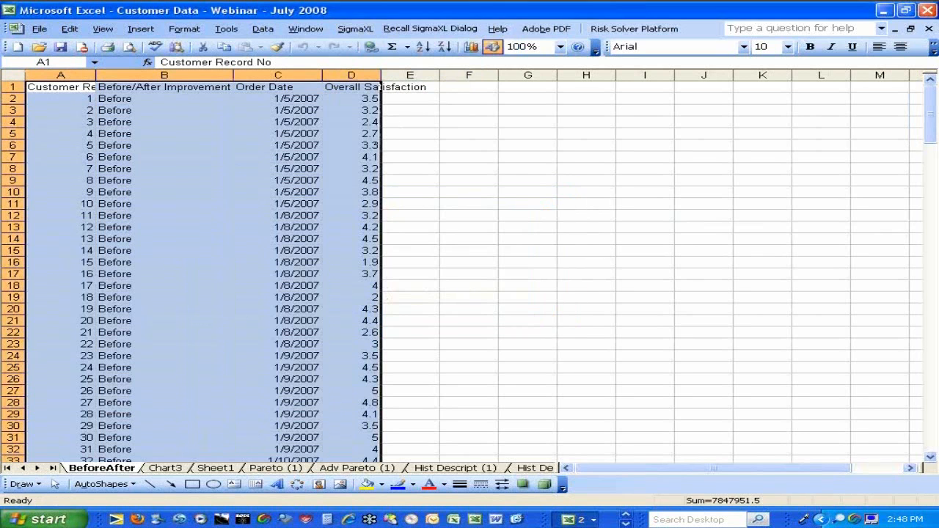
Use the Control Chart Selection Tool to start an Individuals chart for continuous data on range A1:D201
left_click(355, 28)
mouse_move(396, 166)
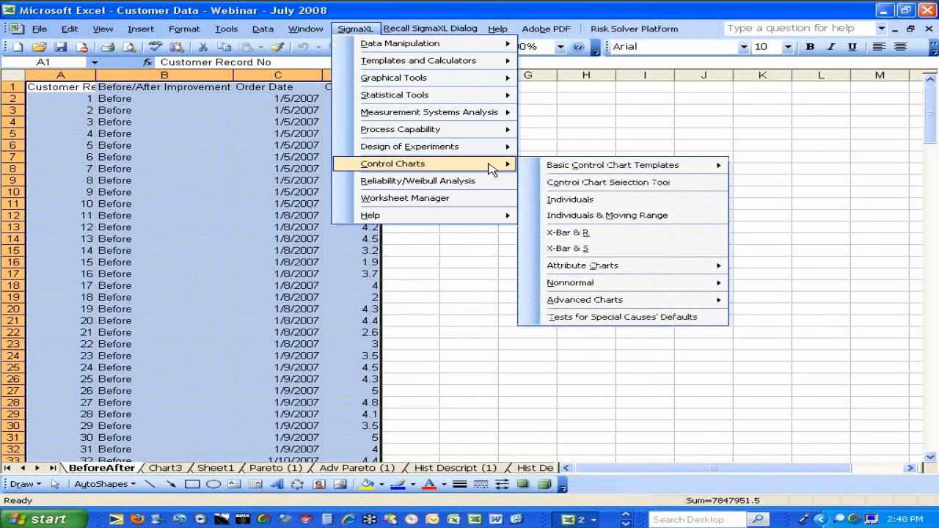
left_click(570, 189)
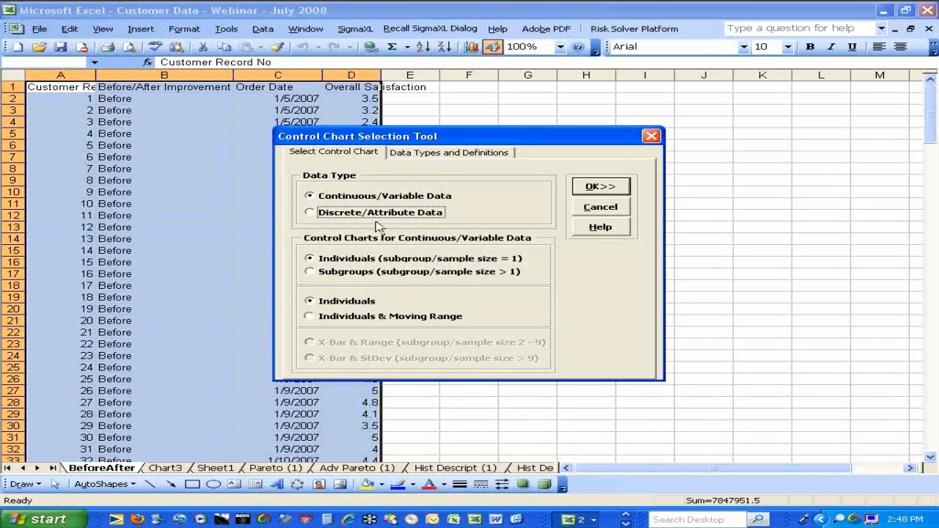
left_click(598, 186)
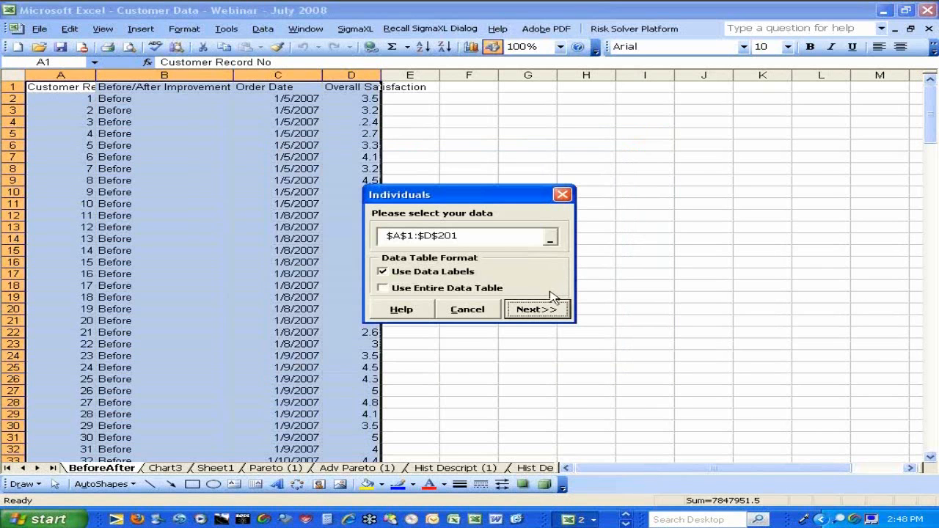
left_click(539, 310)
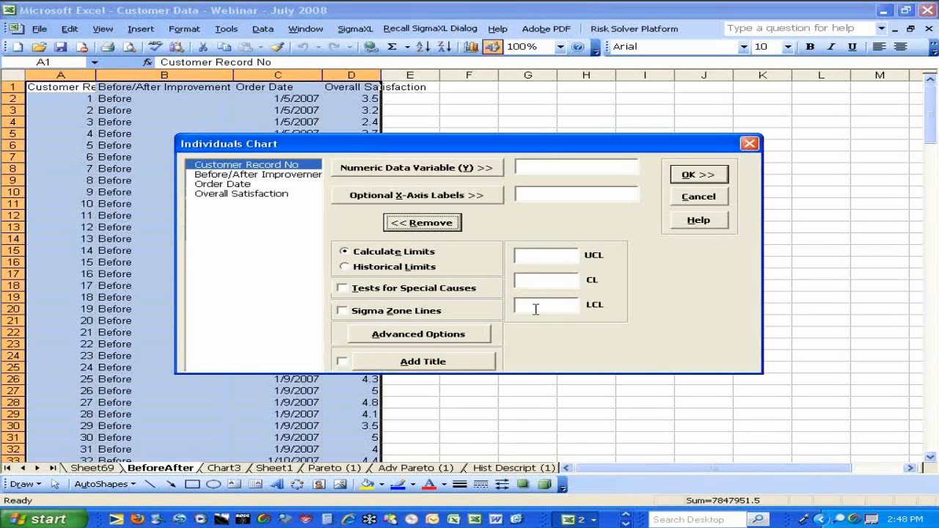
Create an Individuals chart of Overall Satisfaction with split control limits, using Before/After Improvement as the historical group column
left_click(233, 196)
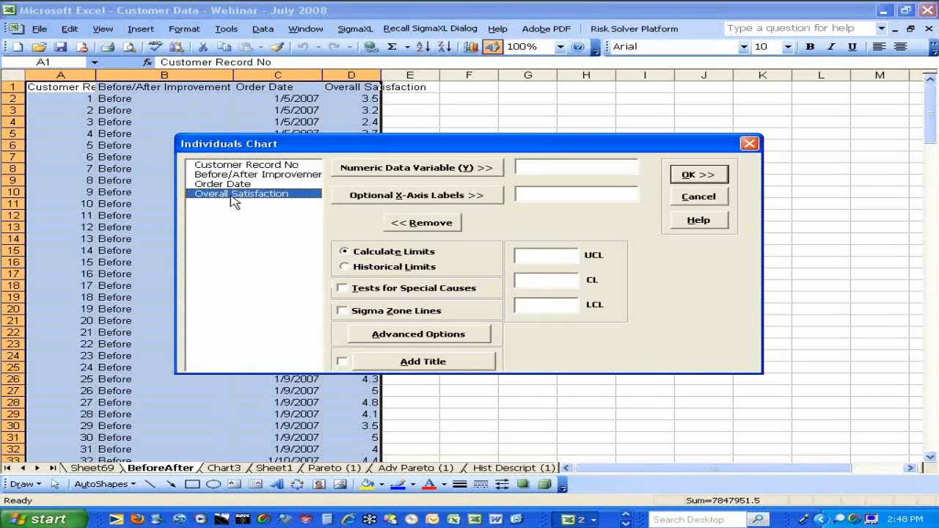
left_click(378, 170)
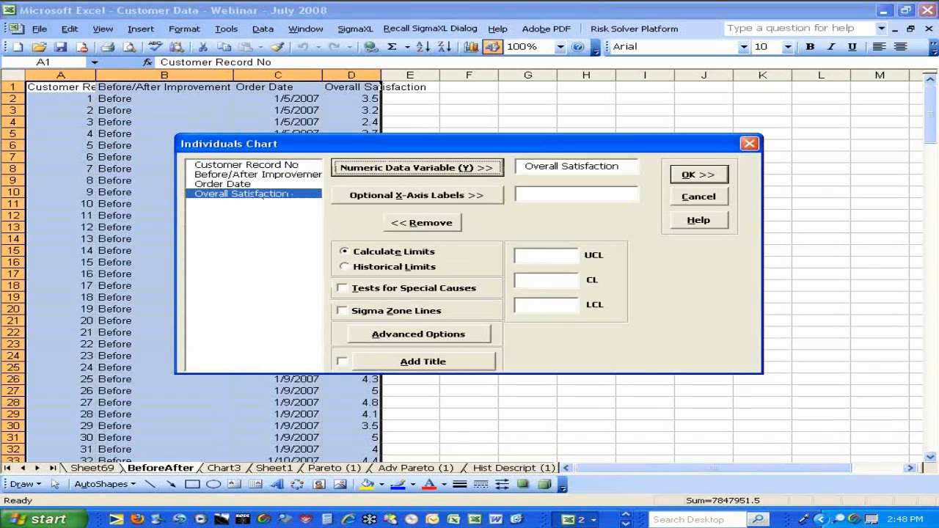
left_click(370, 339)
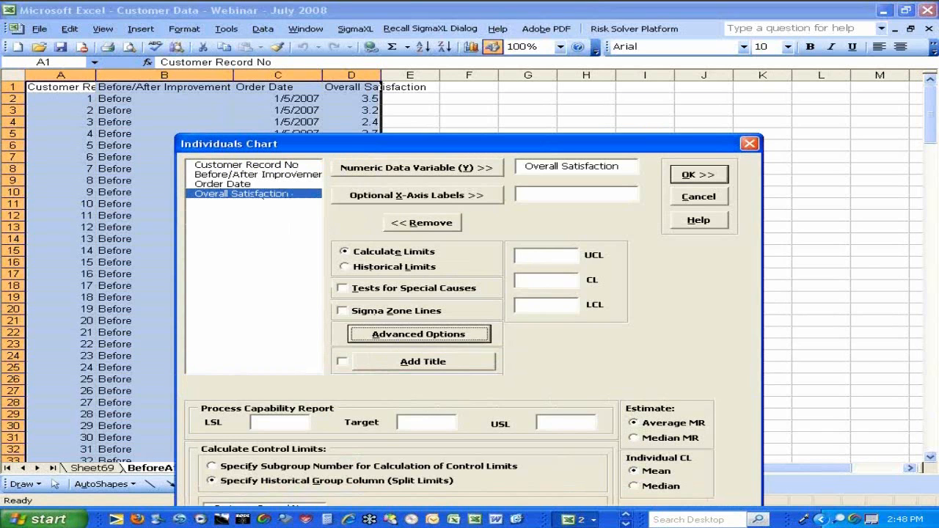
left_click_drag(431, 139, 422, 66)
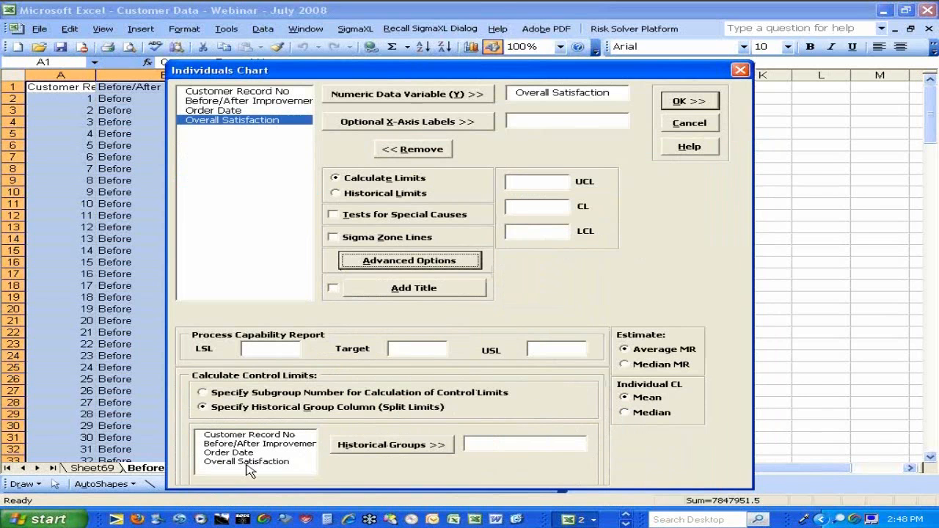
left_click(241, 444)
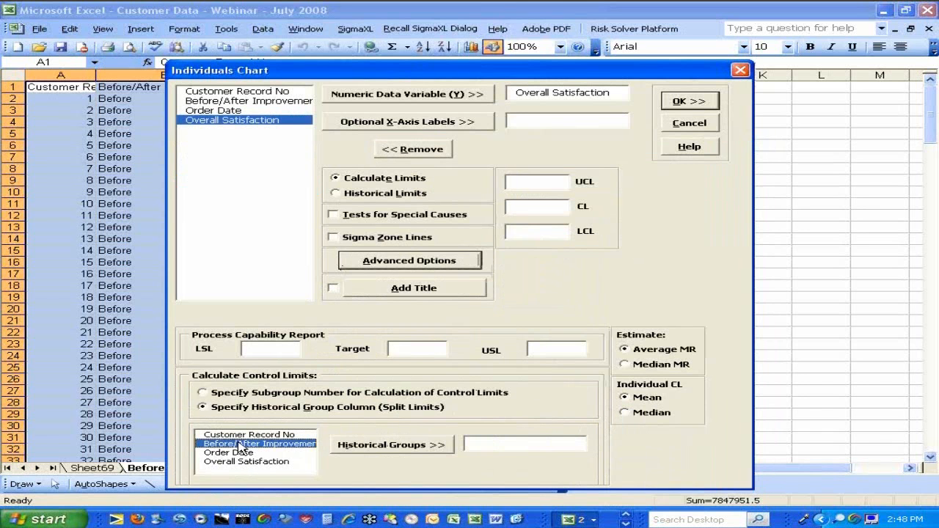
left_click(356, 445)
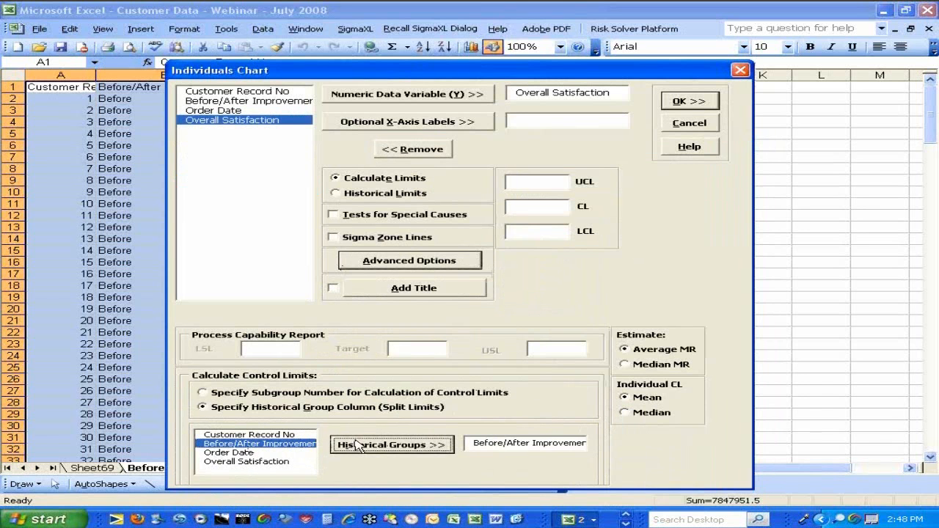
left_click(678, 104)
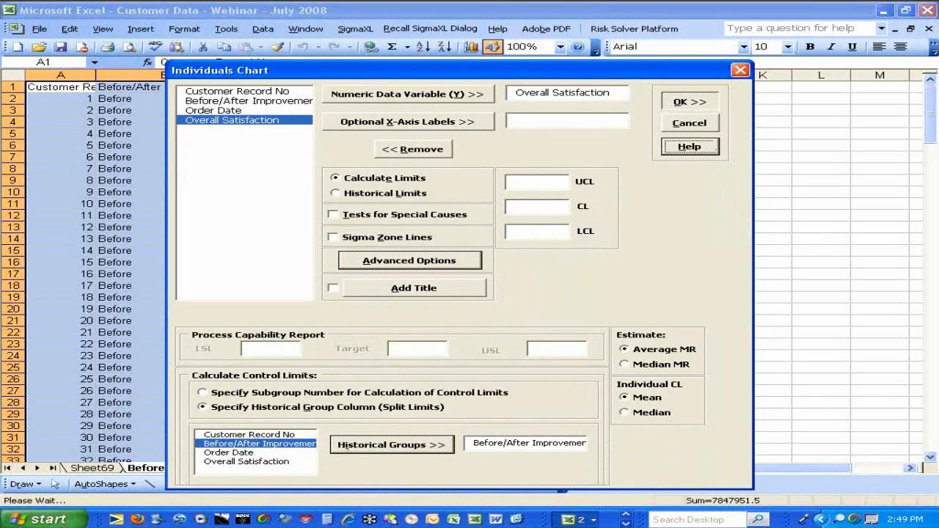